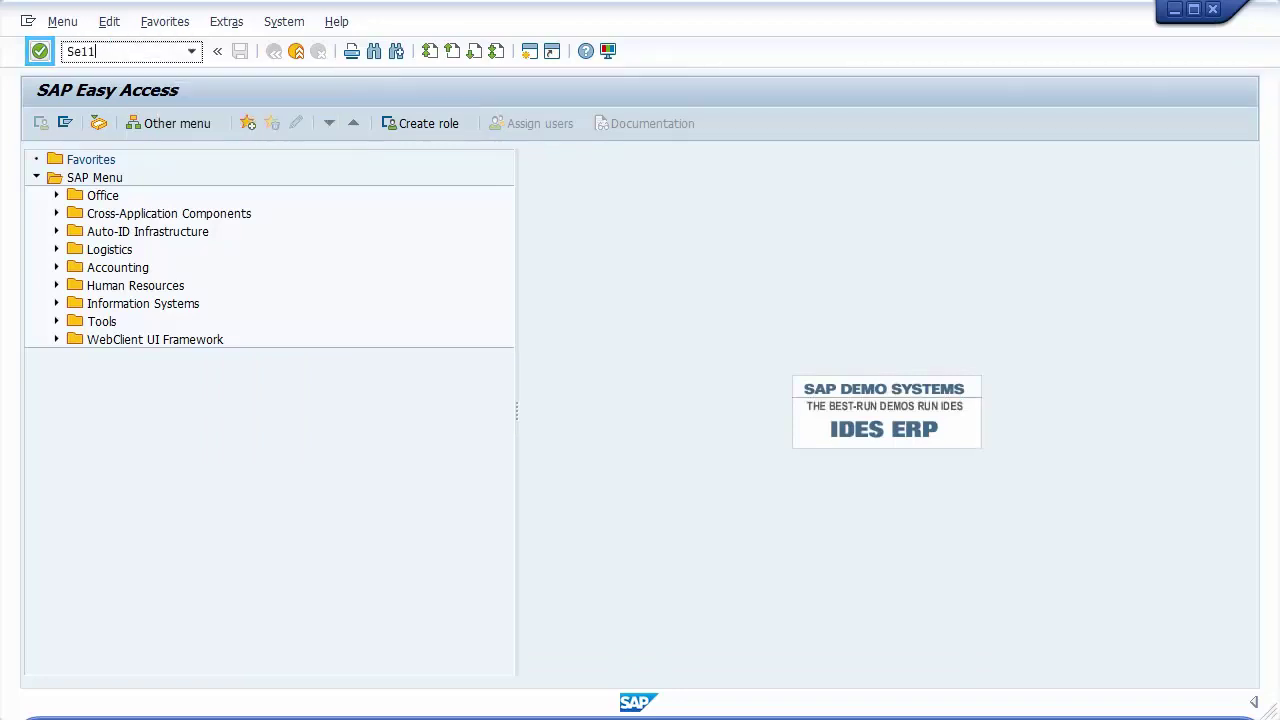
# - Open transaction SE11 and create a new view named ZVSCARRTEST of the type Maintenance view
pyautogui.click(38, 58)
pyautogui.write('ZVSCARR')
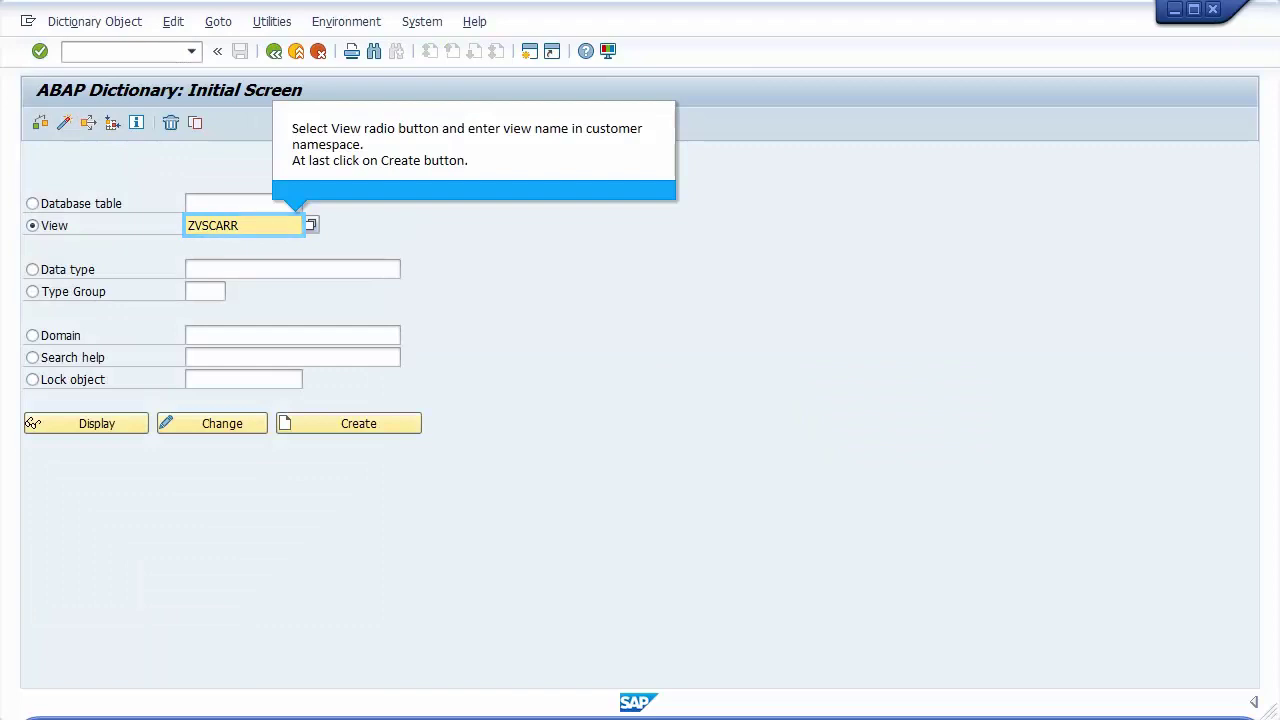
pyautogui.press('F5')
pyautogui.write('test')
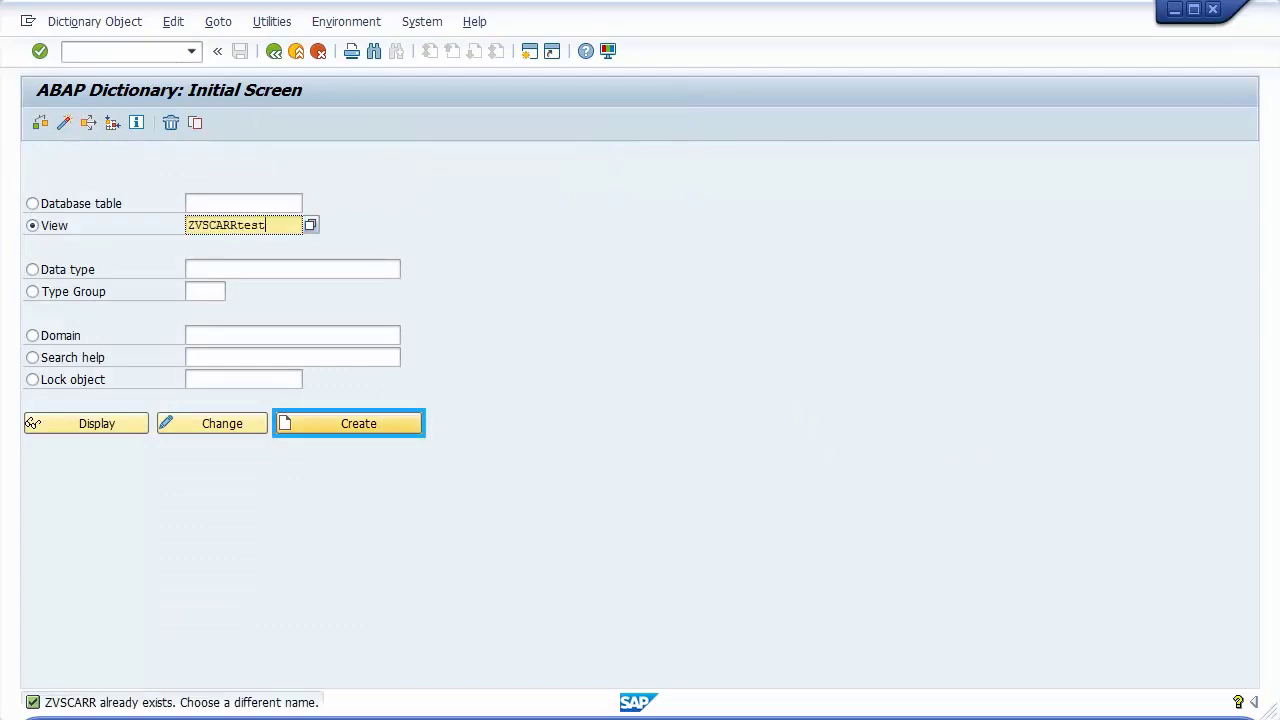
pyautogui.click(320, 432)
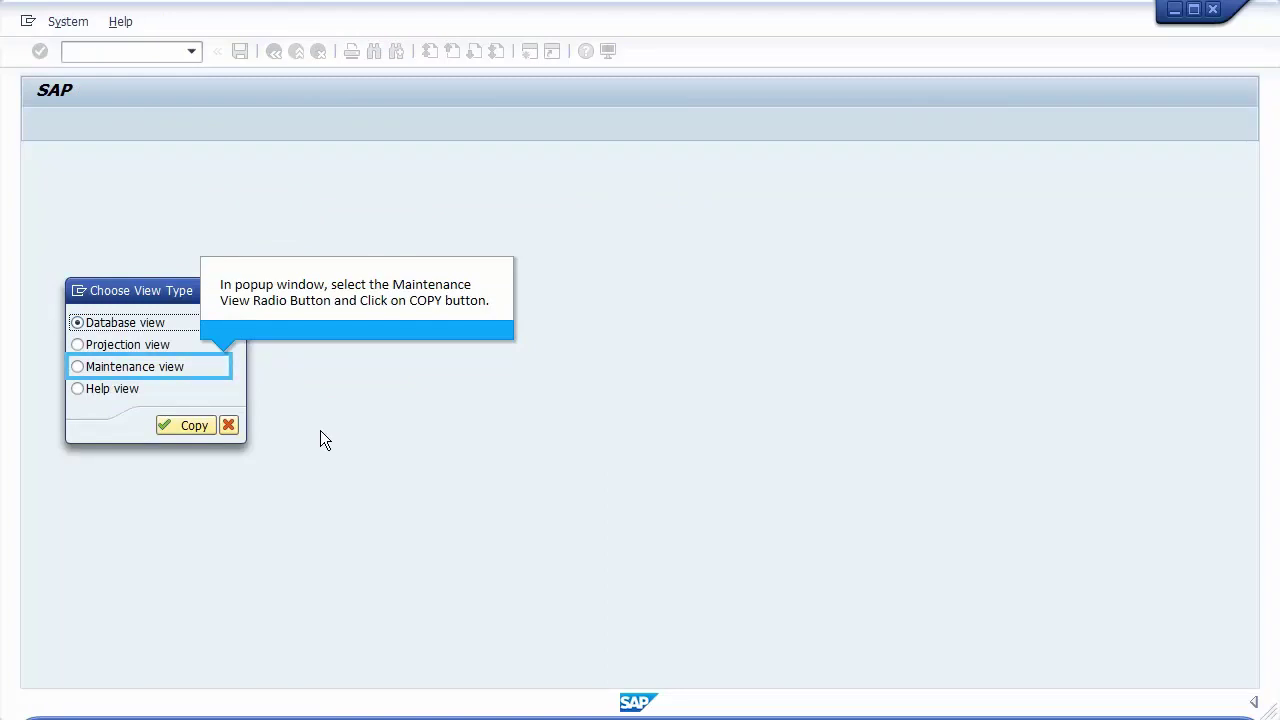
pyautogui.click(117, 373)
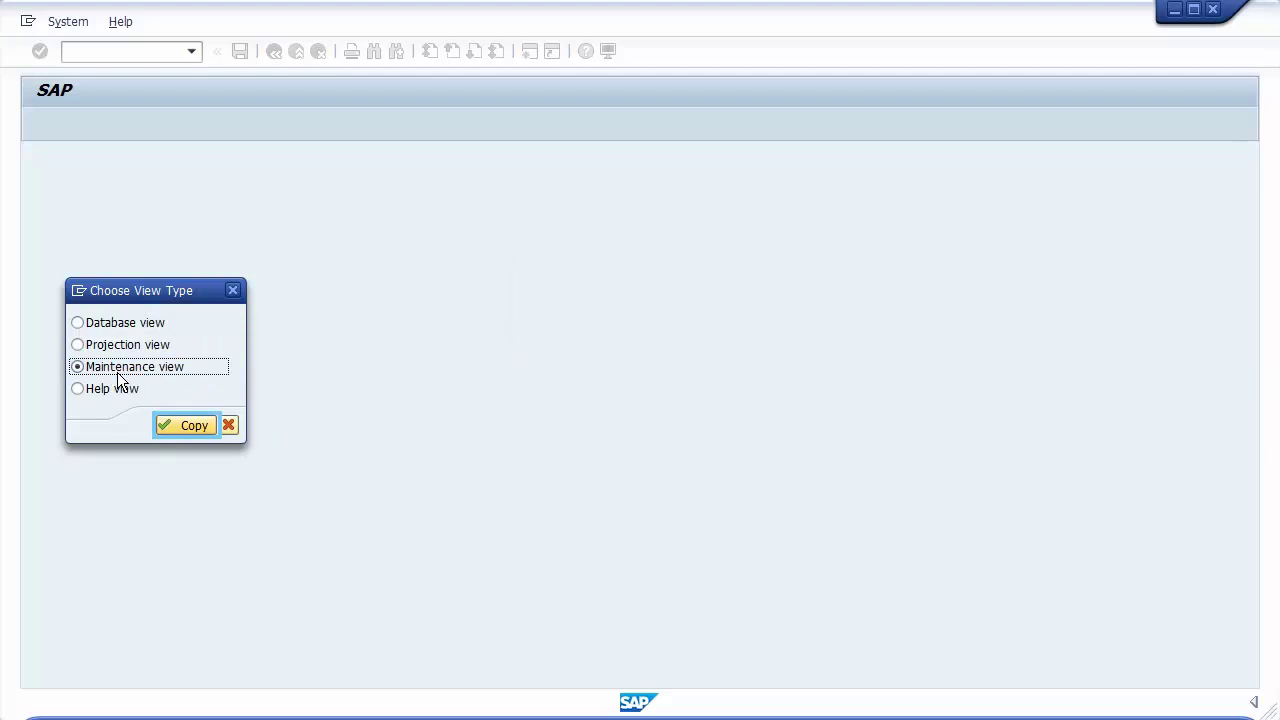
pyautogui.click(174, 431)
# - Give the view the short description "maintenace view of table Airline" and enter SCARR as its base table
pyautogui.click(285, 187)
pyautogui.write('maintenace')
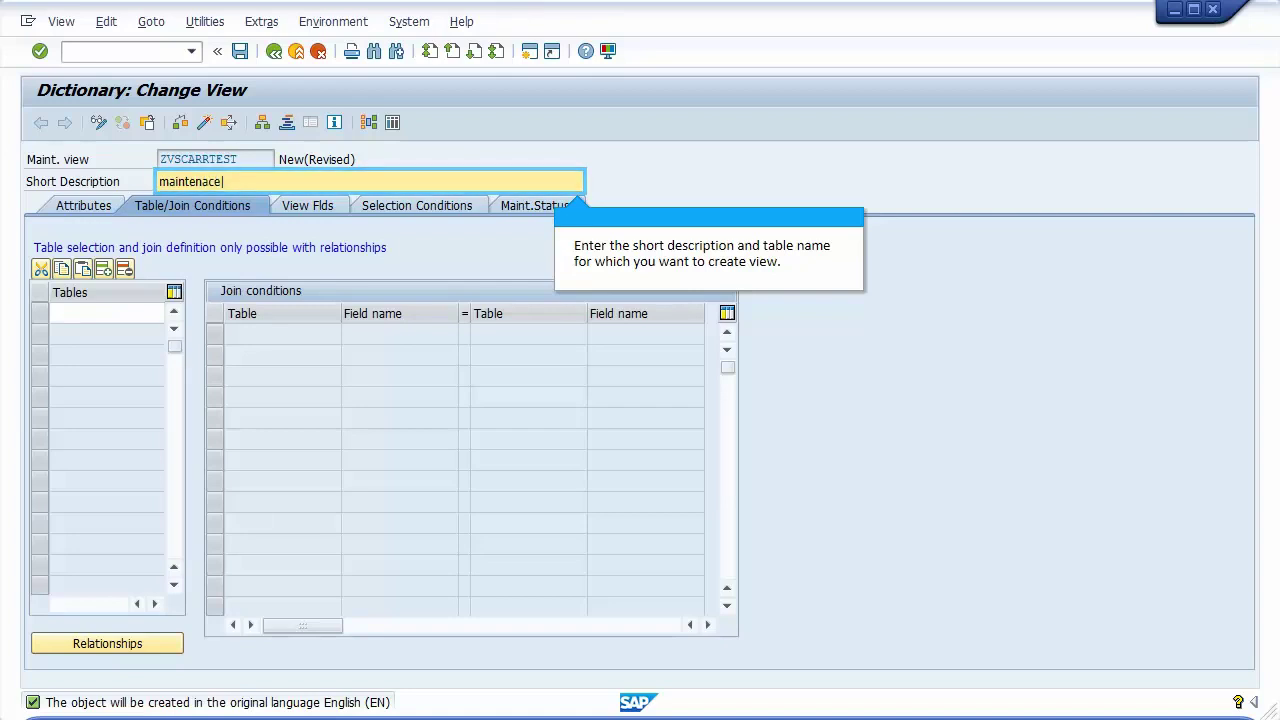
pyautogui.write(' view of table Airline')
pyautogui.click(85, 318)
pyautogui.write('SCARR')
pyautogui.press('Return')
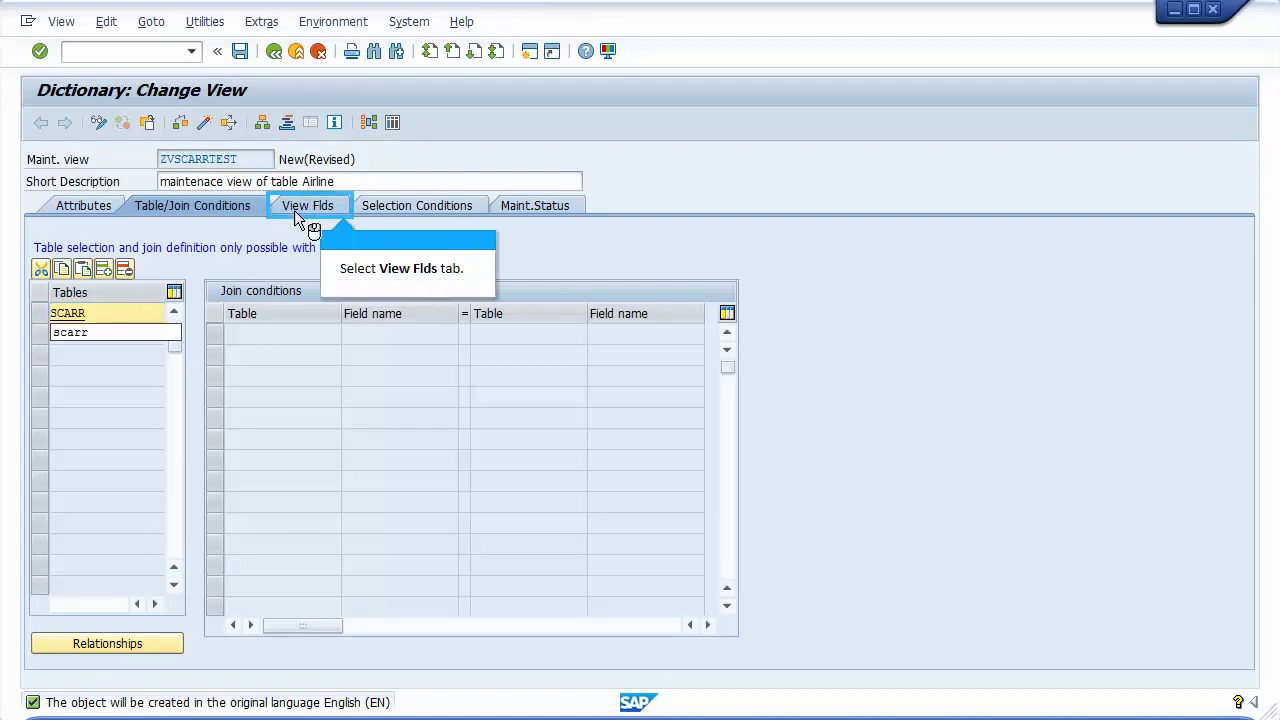
# - Add all fields of table SCARR to the ZVSCARRTEST view, including CARRNAME, CURRCODE and URL
pyautogui.click(294, 215)
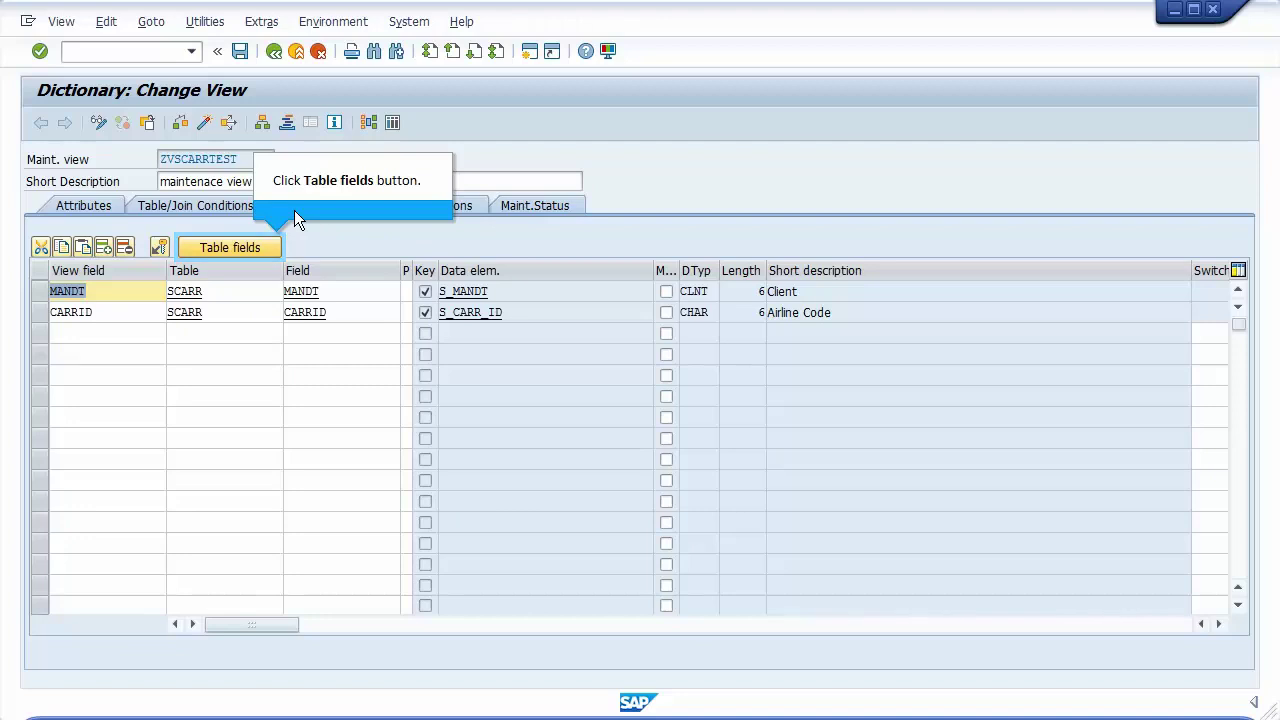
pyautogui.click(209, 250)
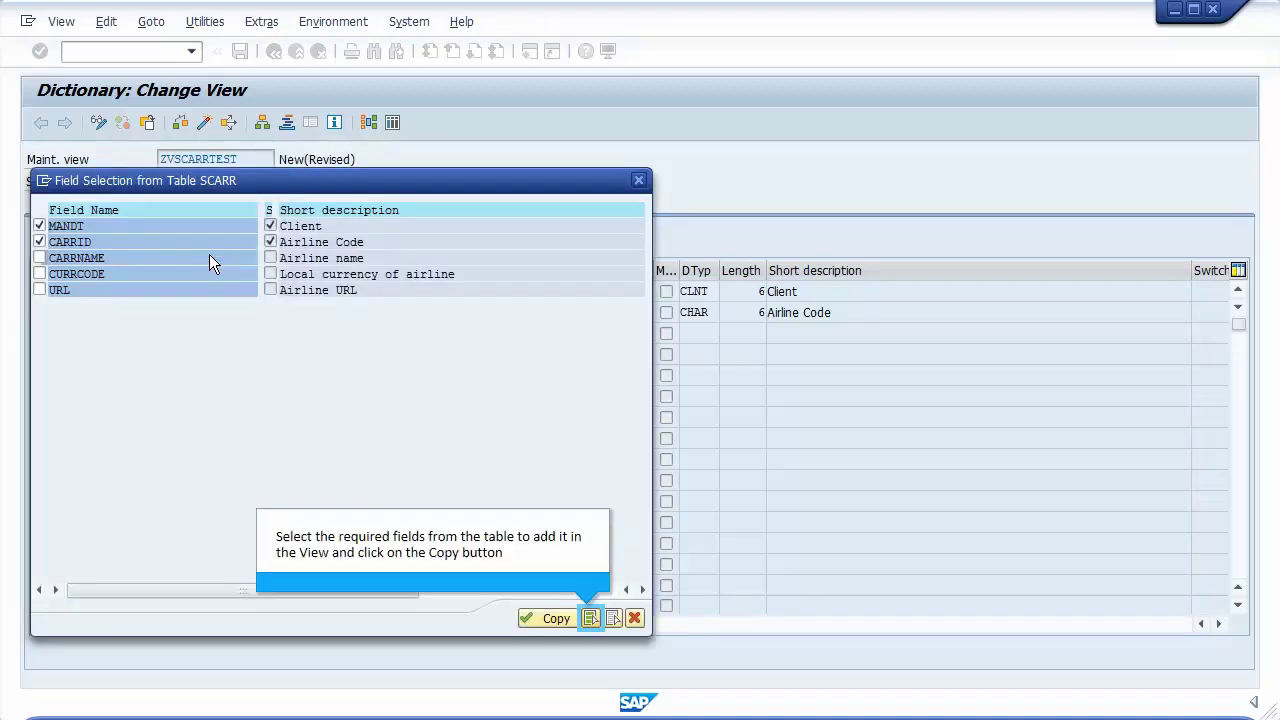
pyautogui.click(589, 620)
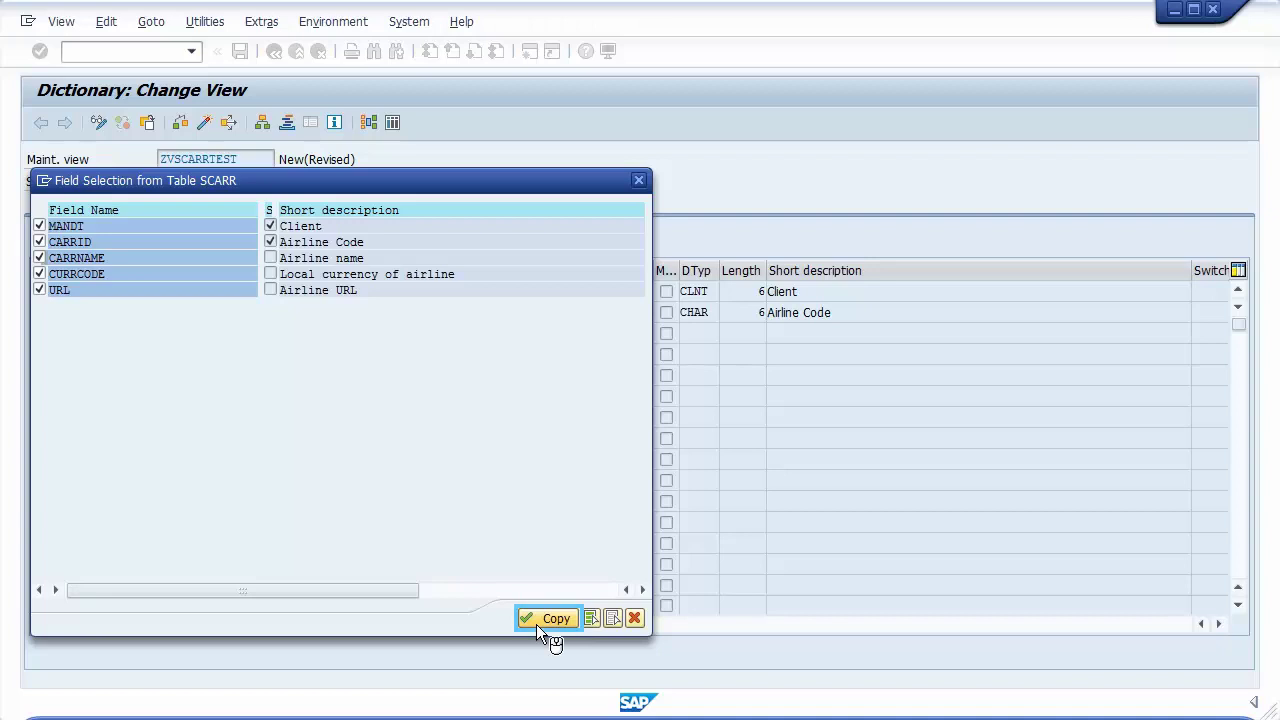
pyautogui.click(537, 624)
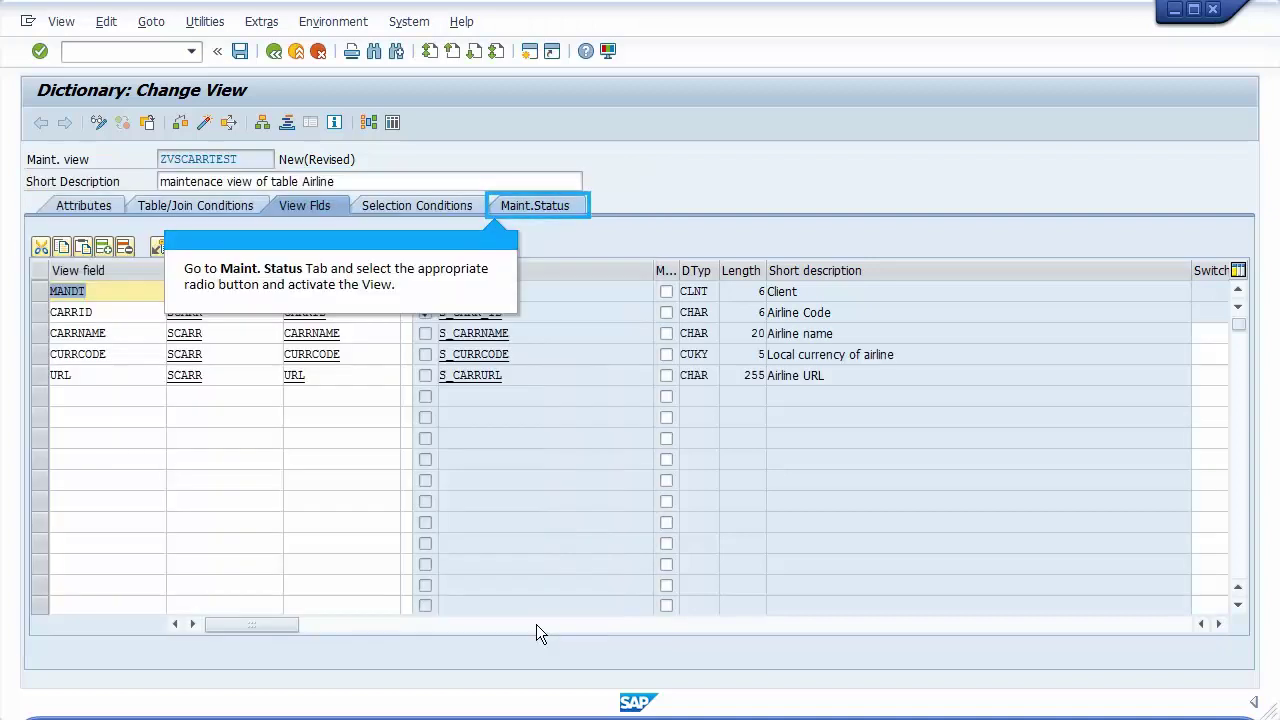
# - Check the maintenance status of ZVSCARRTEST, then save the view as a local object and activate it
pyautogui.click(519, 214)
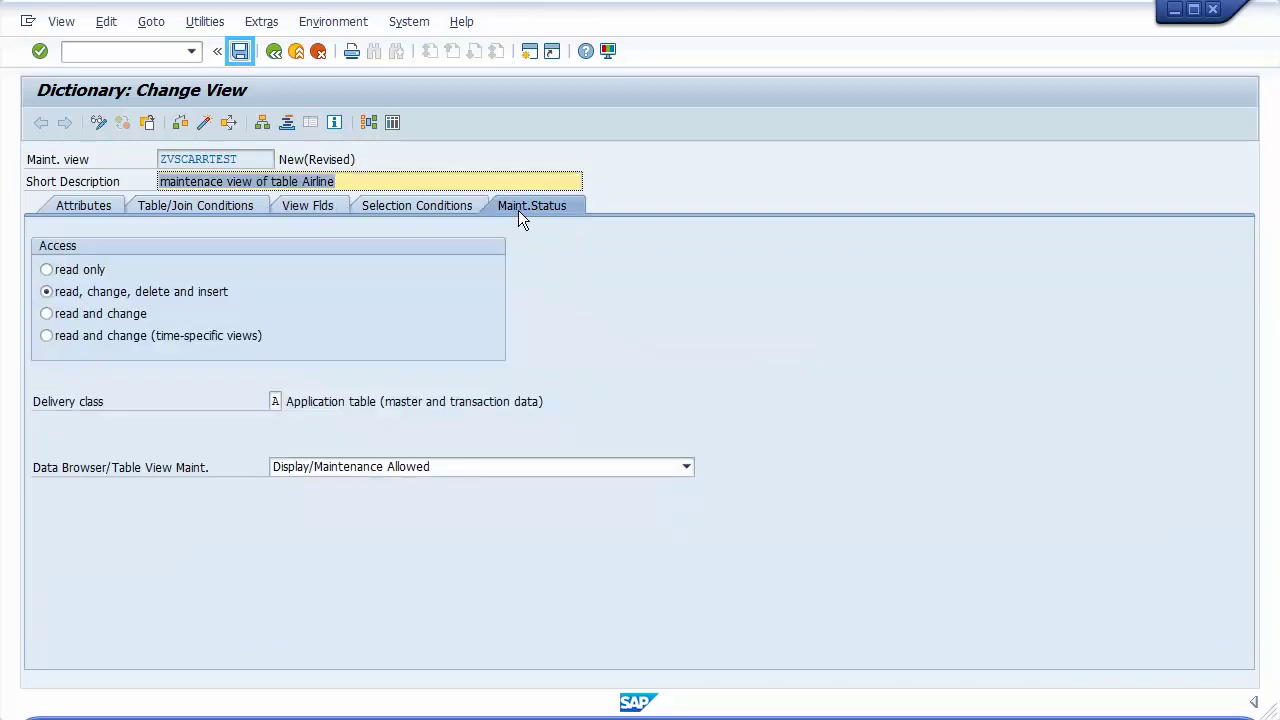
pyautogui.click(238, 56)
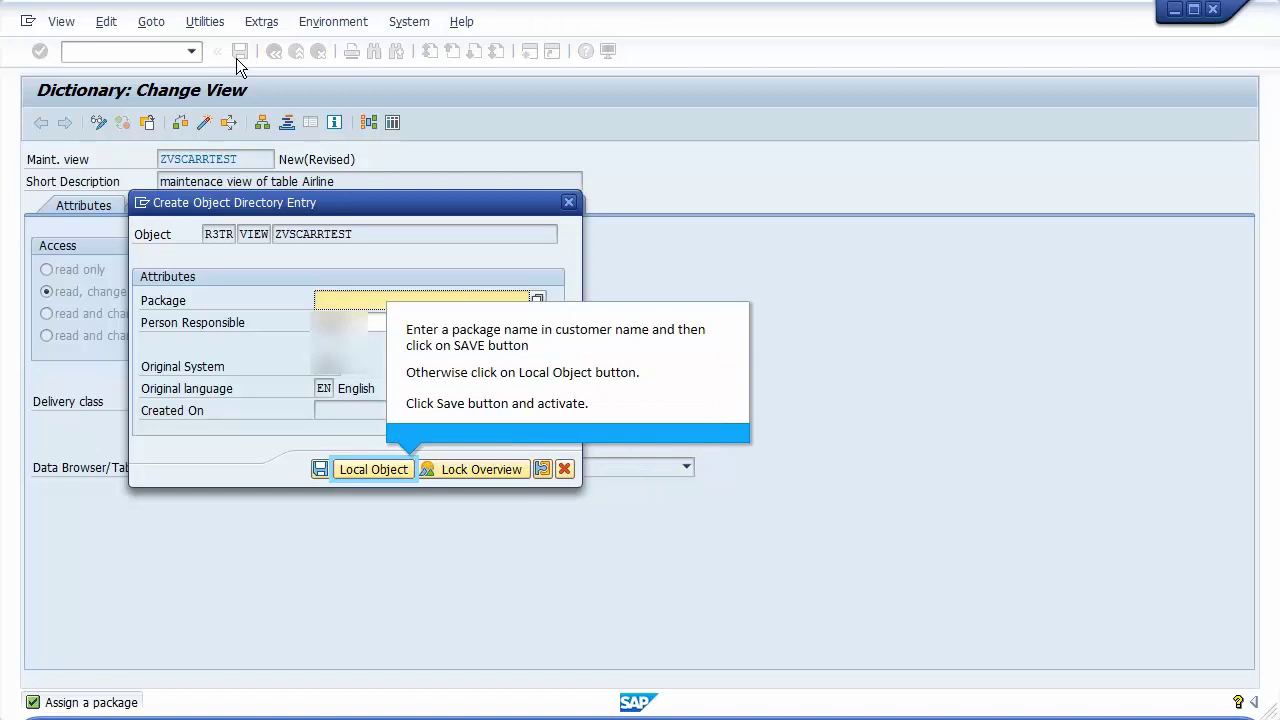
pyautogui.click(358, 475)
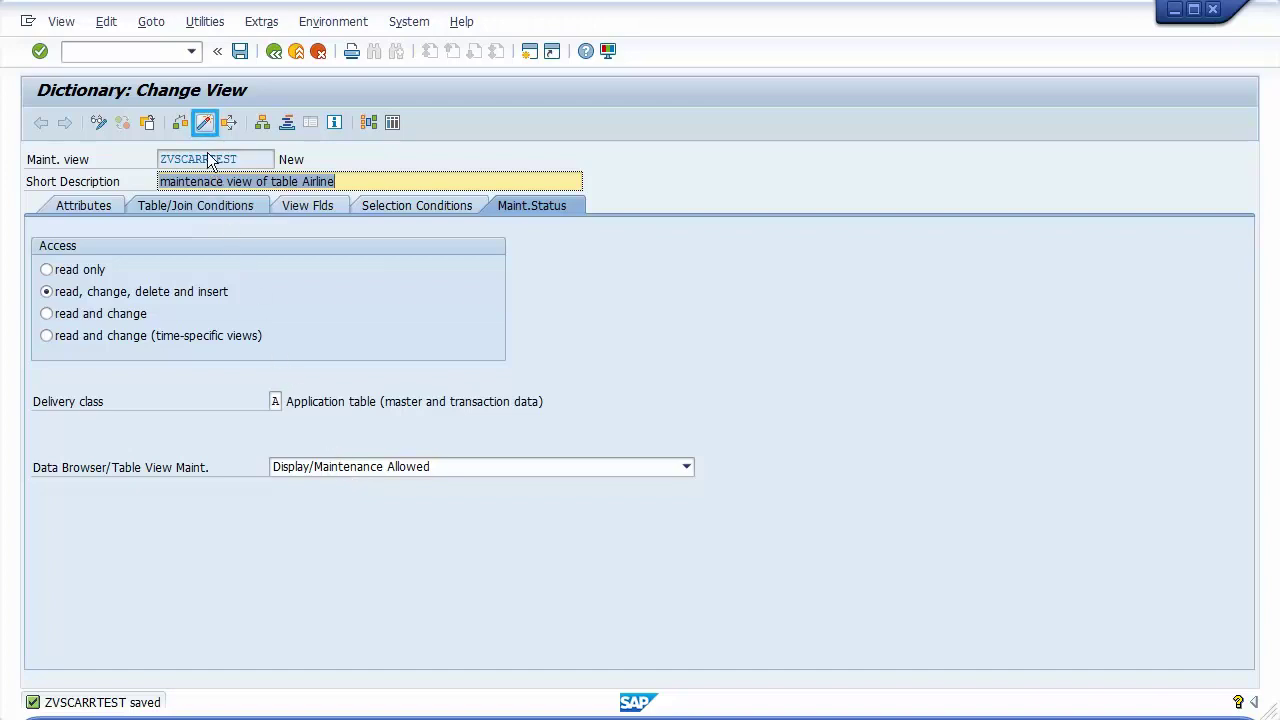
pyautogui.click(203, 124)
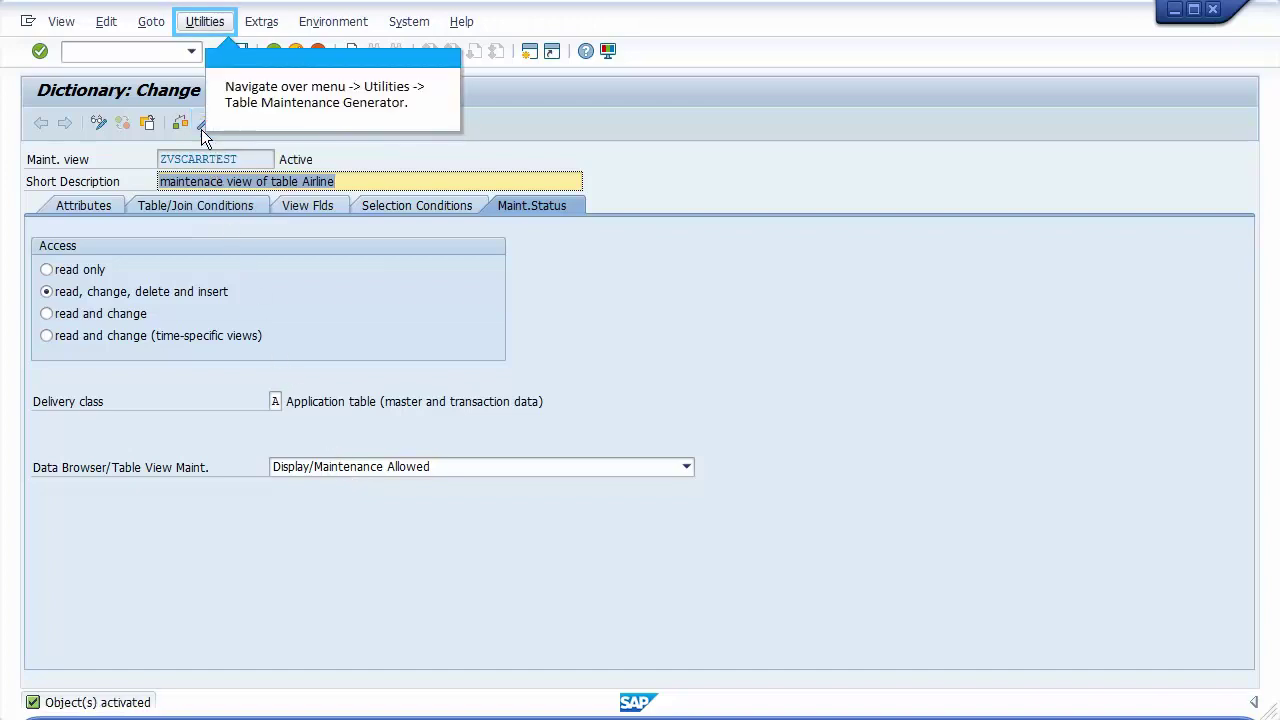
# - Open the Table Maintenance Generator for ZVSCARRTEST and set authorization group &NC&, function group ZVCARRTEST and maintenance type one step
pyautogui.click(194, 24)
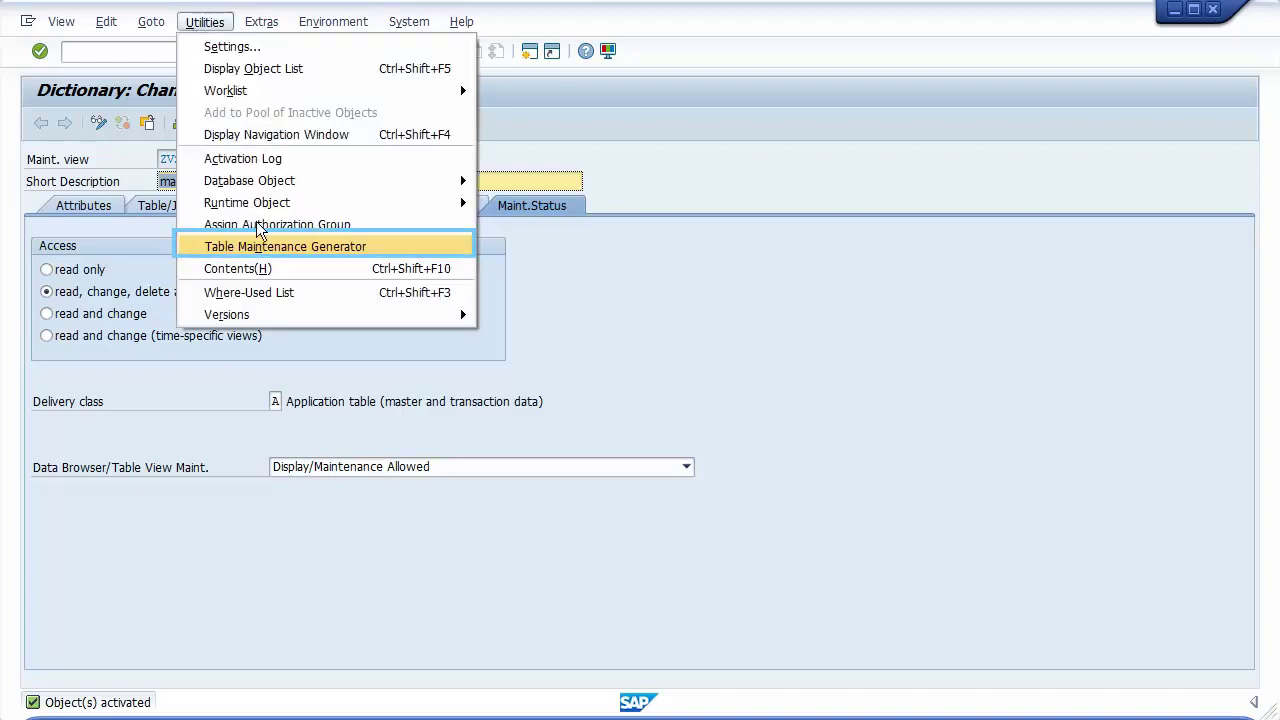
pyautogui.click(267, 248)
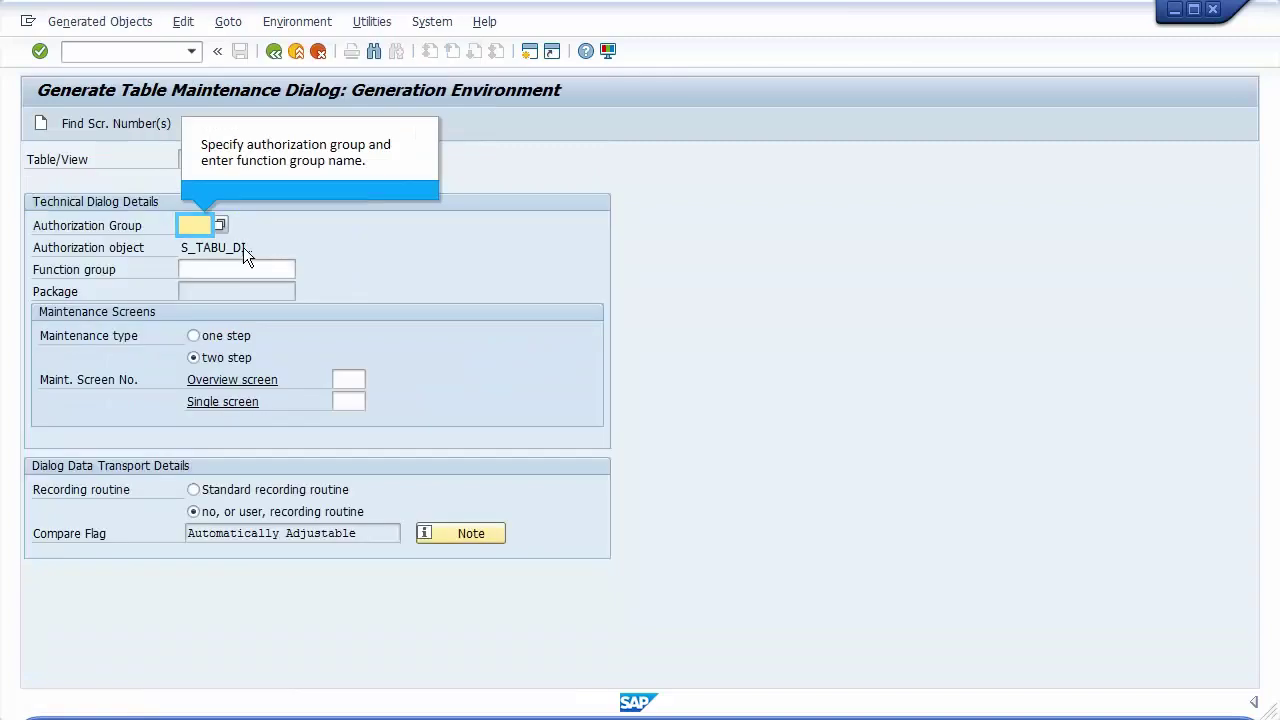
pyautogui.click(190, 226)
pyautogui.write('&NC&')
pyautogui.press('Tab')
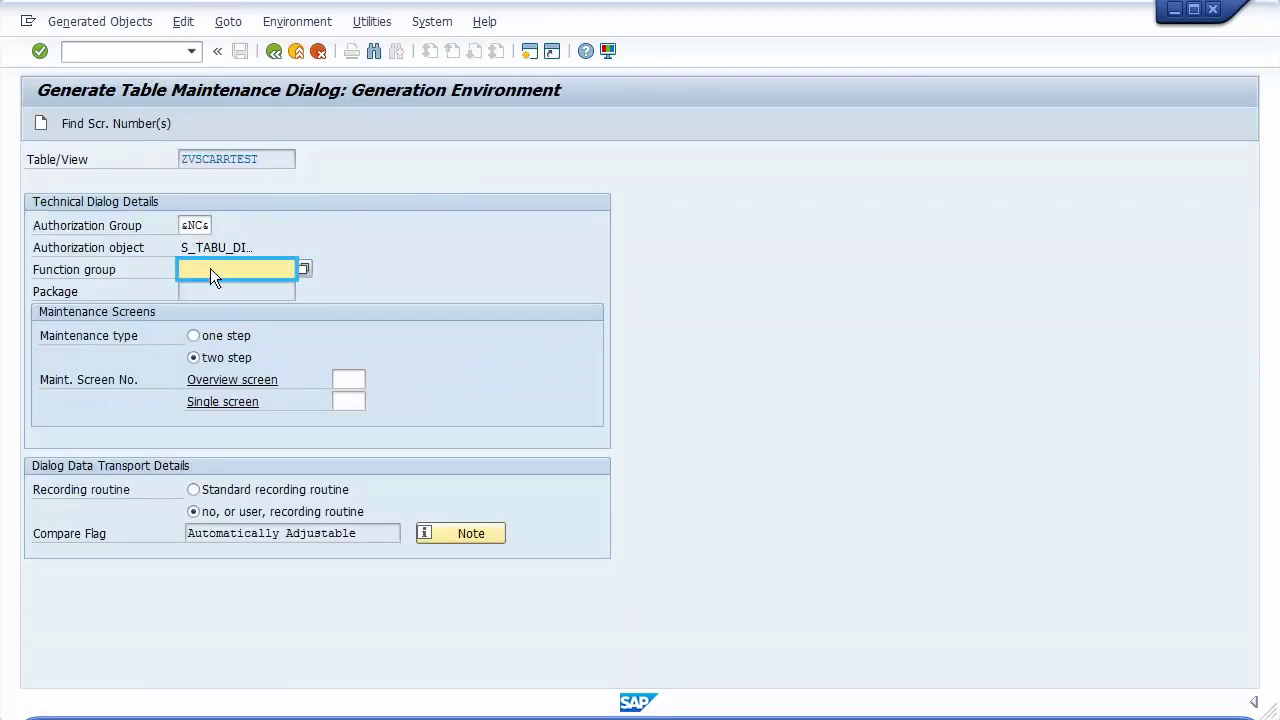
pyautogui.write('ZVCARRTEST')
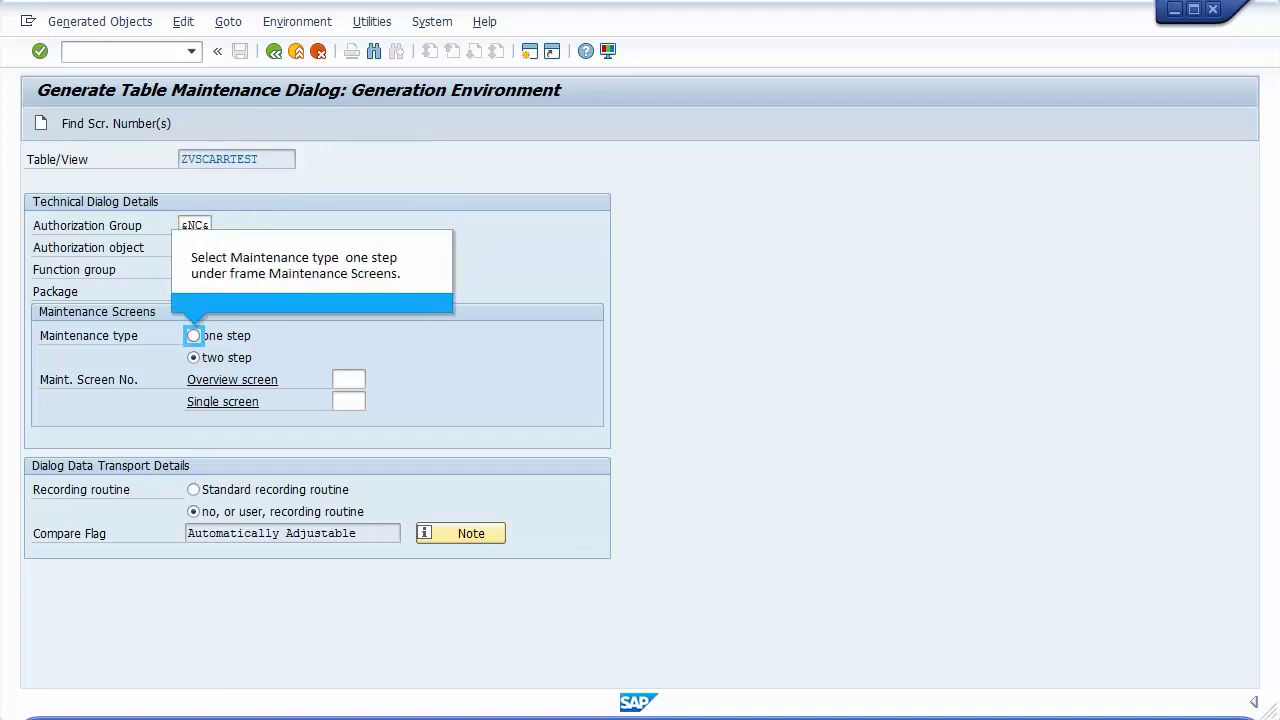
pyautogui.click(192, 338)
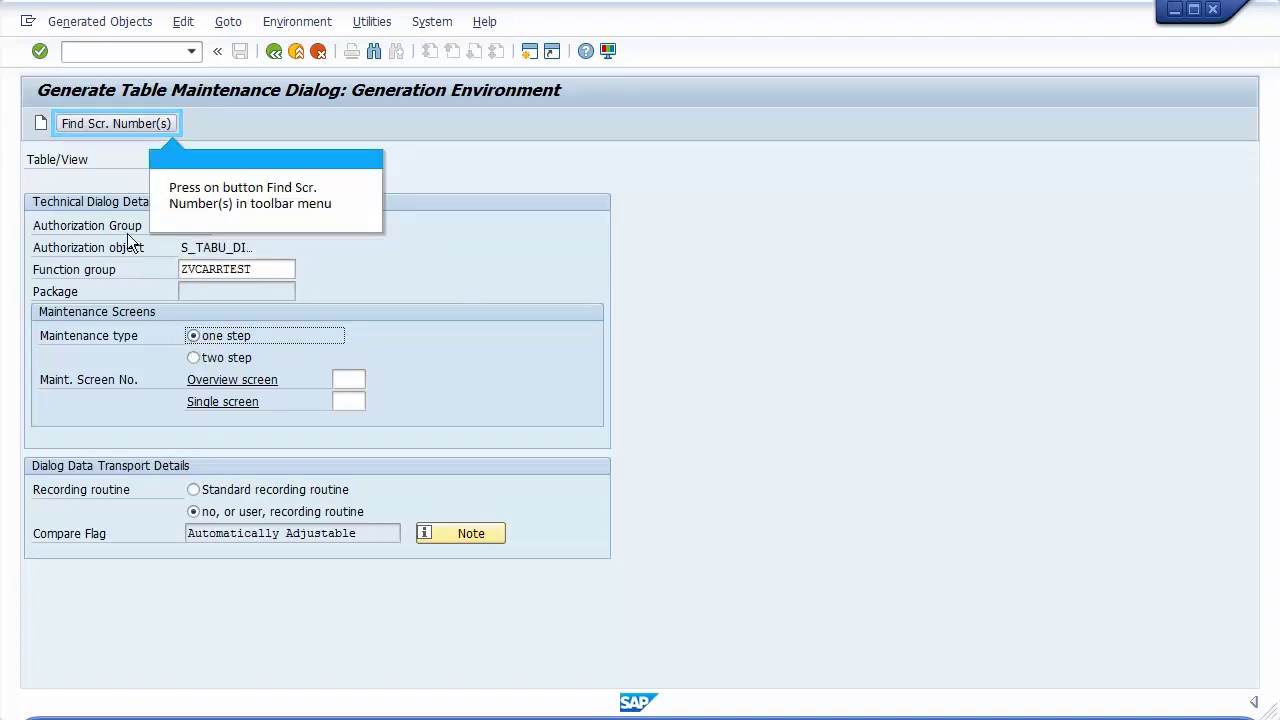
# - Have the system propose the overview screen number and create the maintenance dialog, saving its objects locally in package $TMP
pyautogui.click(92, 129)
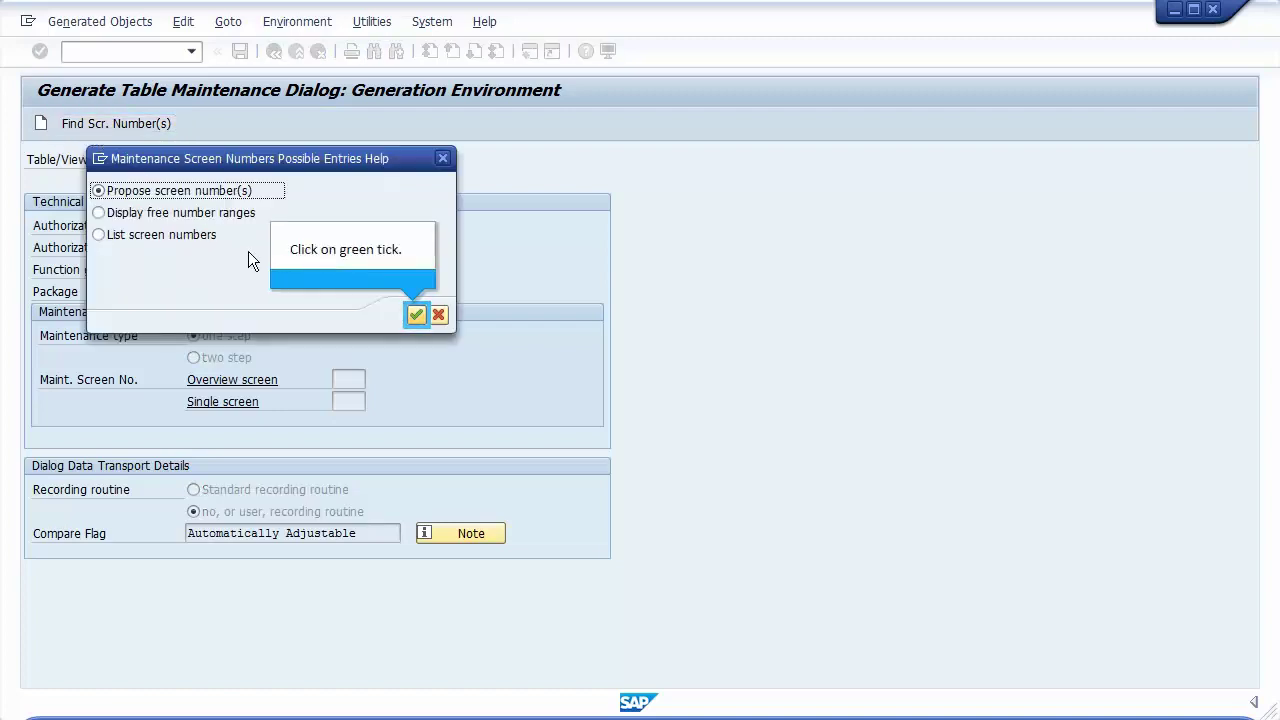
pyautogui.click(415, 317)
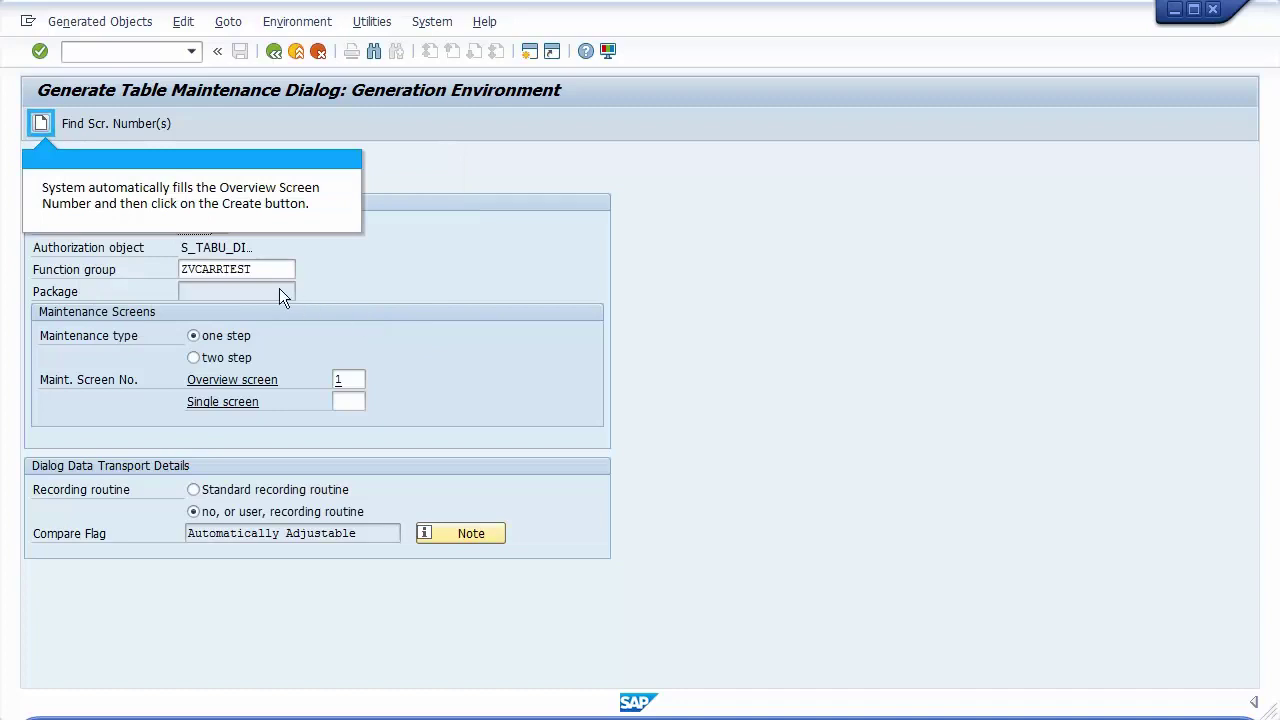
pyautogui.click(40, 124)
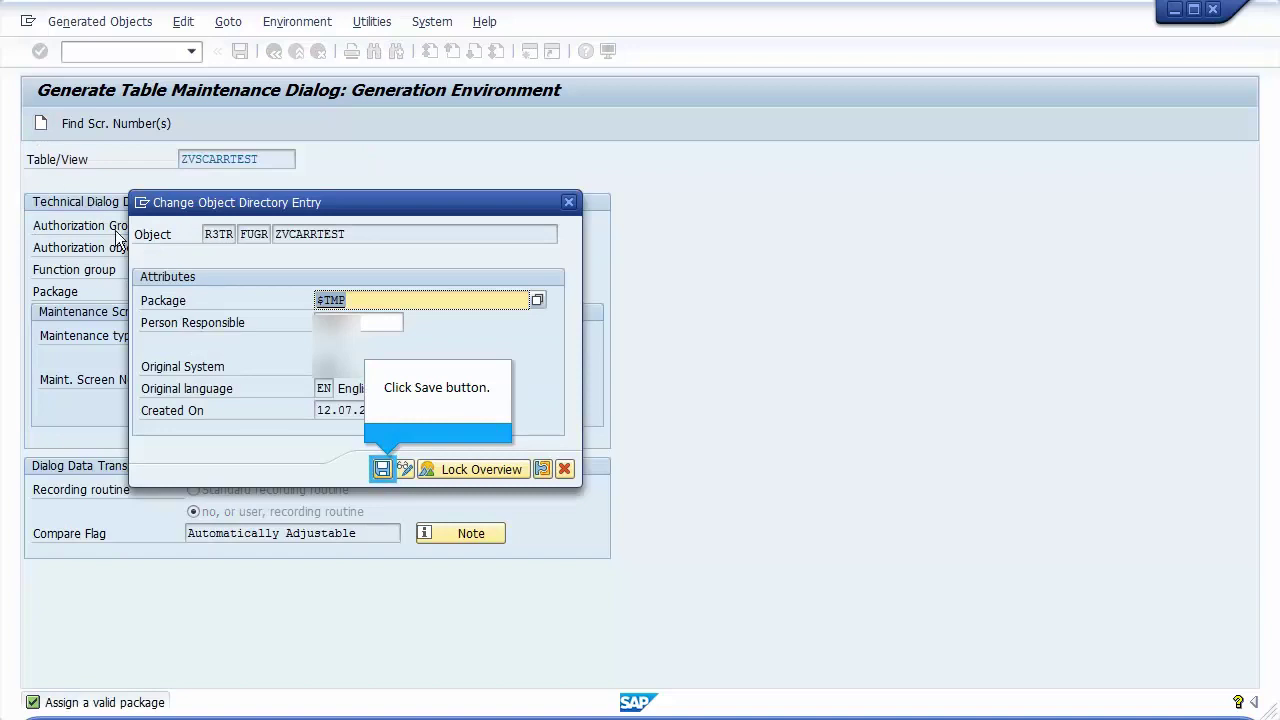
pyautogui.click(381, 470)
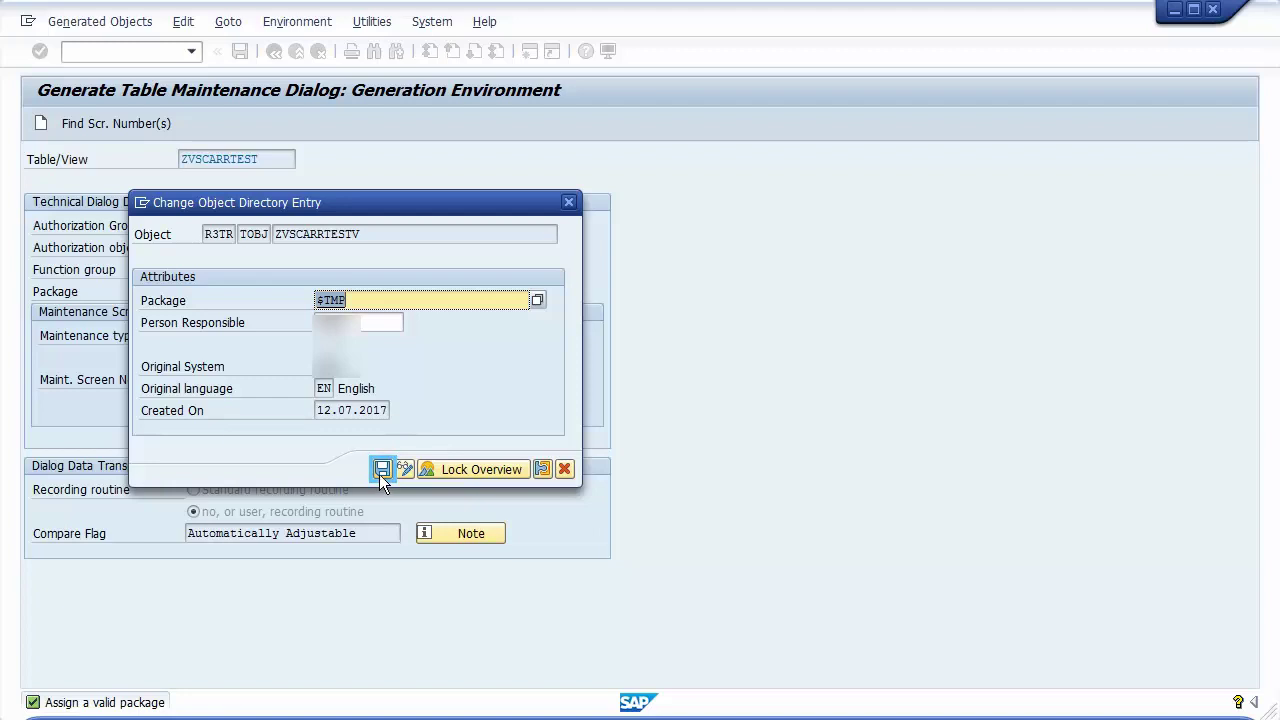
pyautogui.click(381, 470)
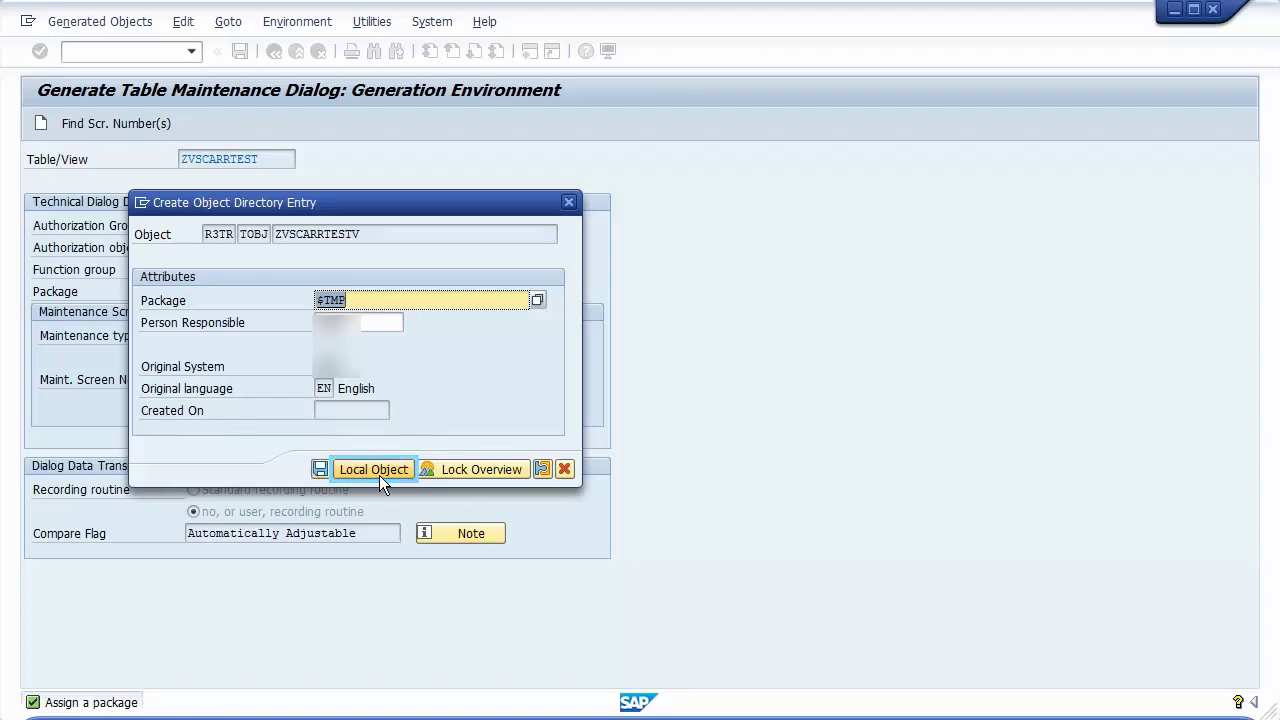
pyautogui.click(370, 470)
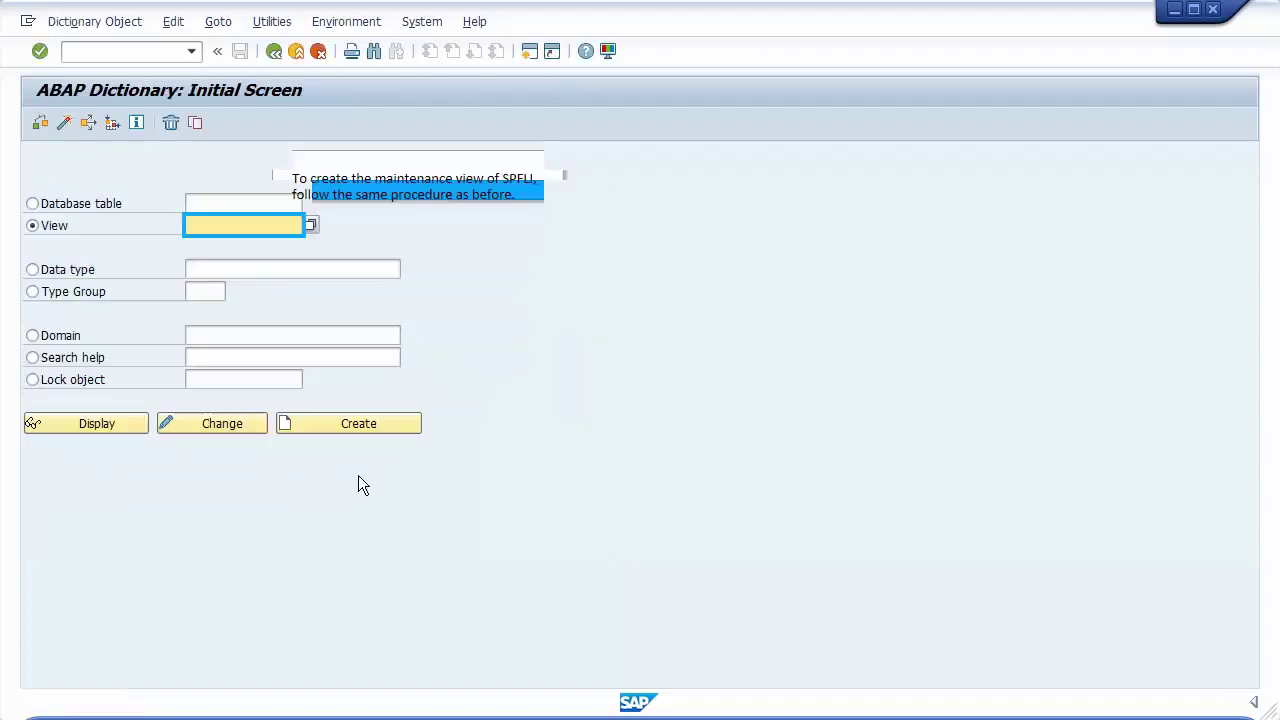
# - Create another dictionary view named ZVSPFLITEST of the type Maintenance view
pyautogui.click(221, 230)
pyautogui.write('ZVSPFLITEST')
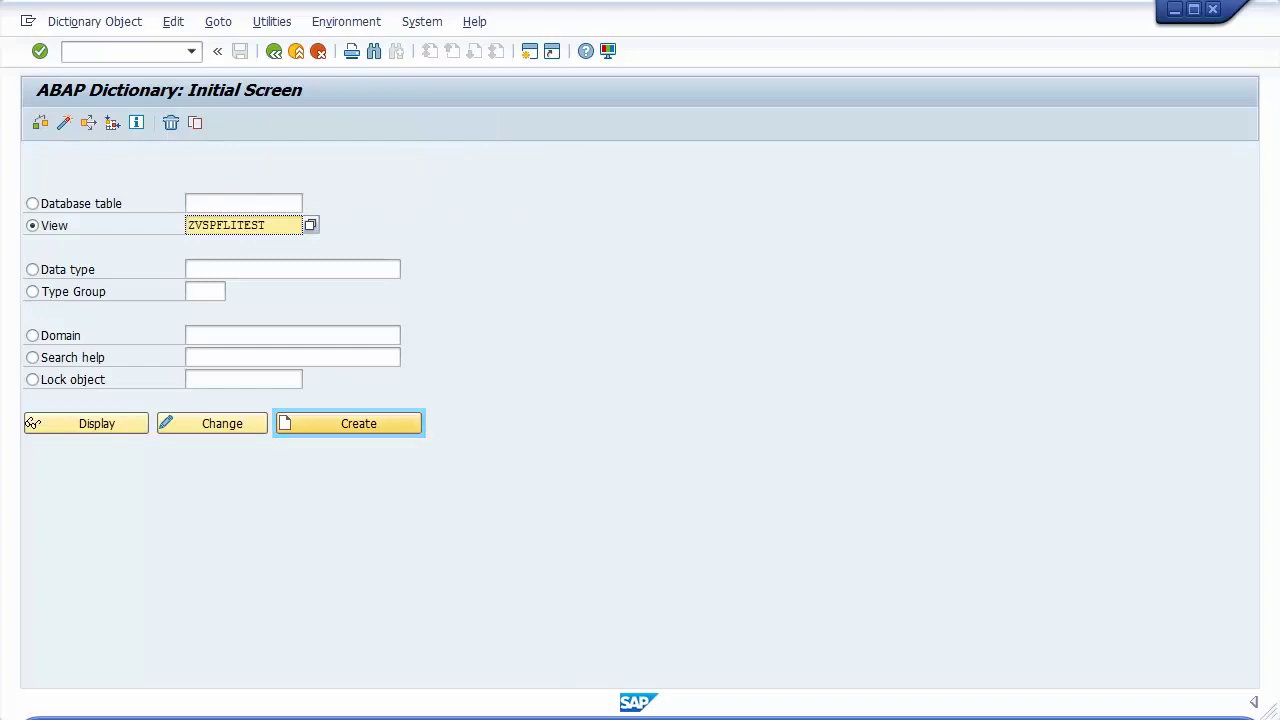
pyautogui.click(320, 430)
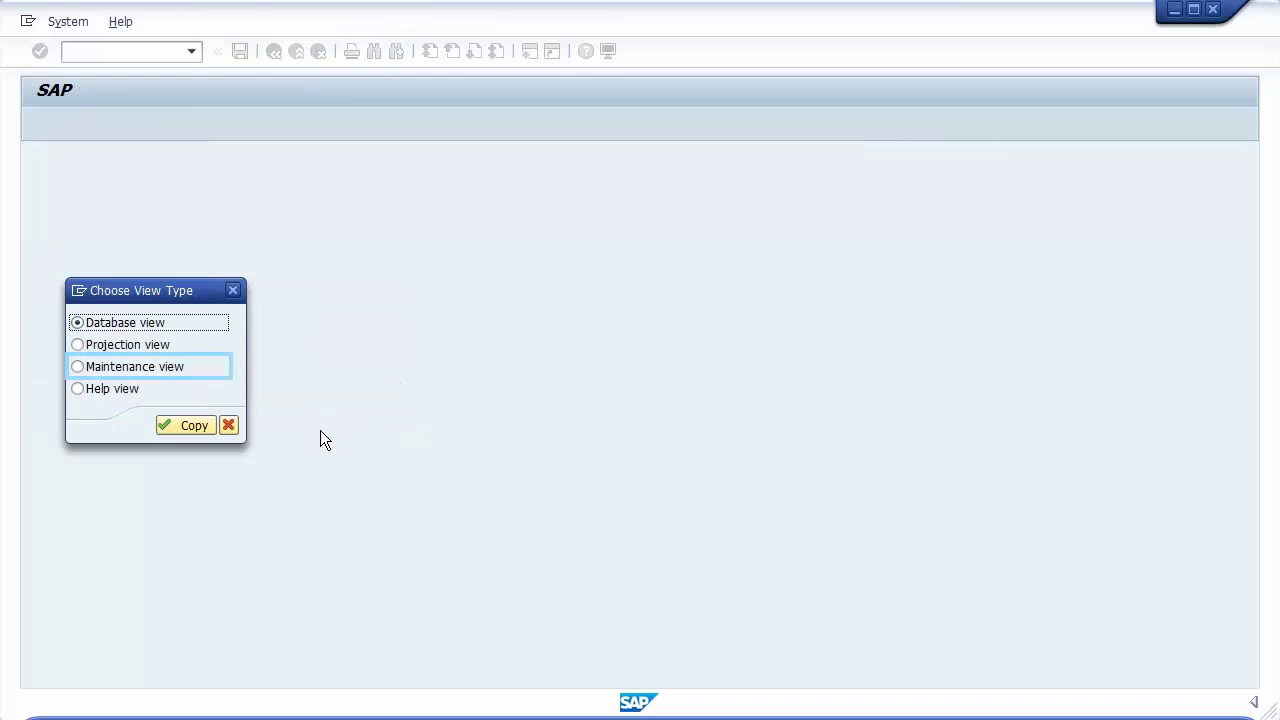
pyautogui.click(117, 372)
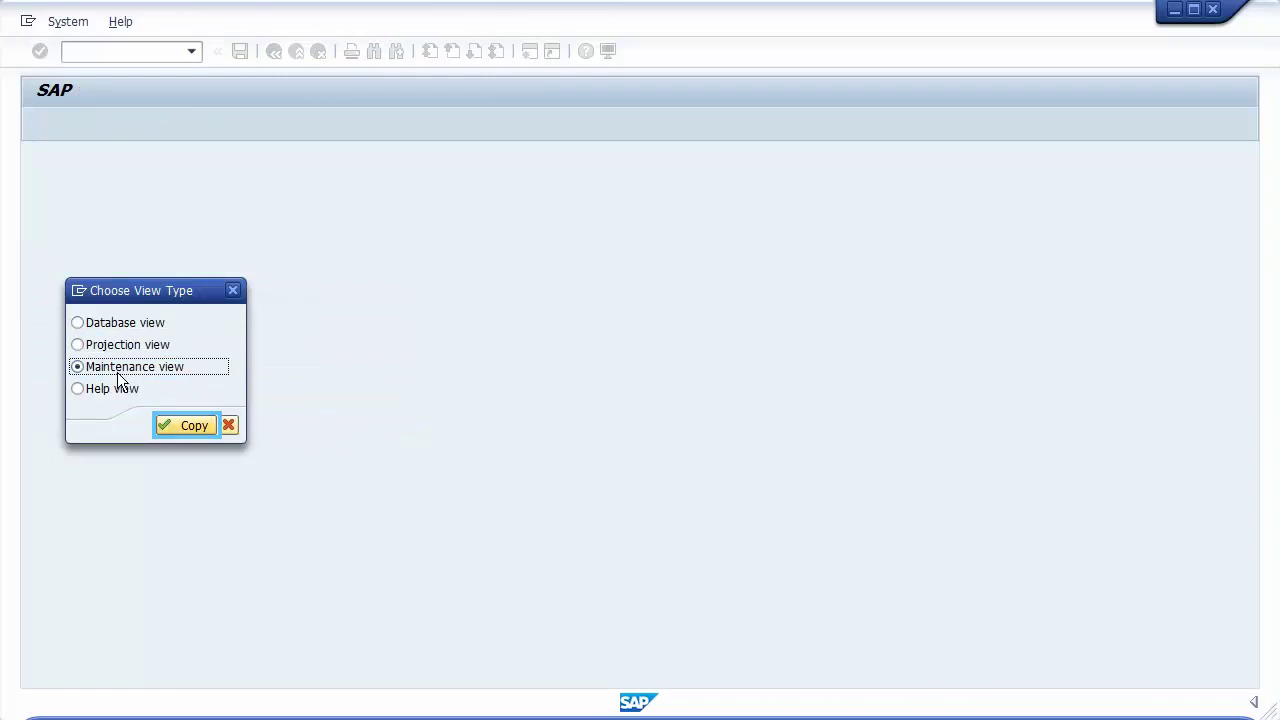
pyautogui.click(174, 431)
# - Give the view the short description "maintenance view of table SPFLI" and enter SPFLI as its base table
pyautogui.write('maintenance view of table SPFLI')
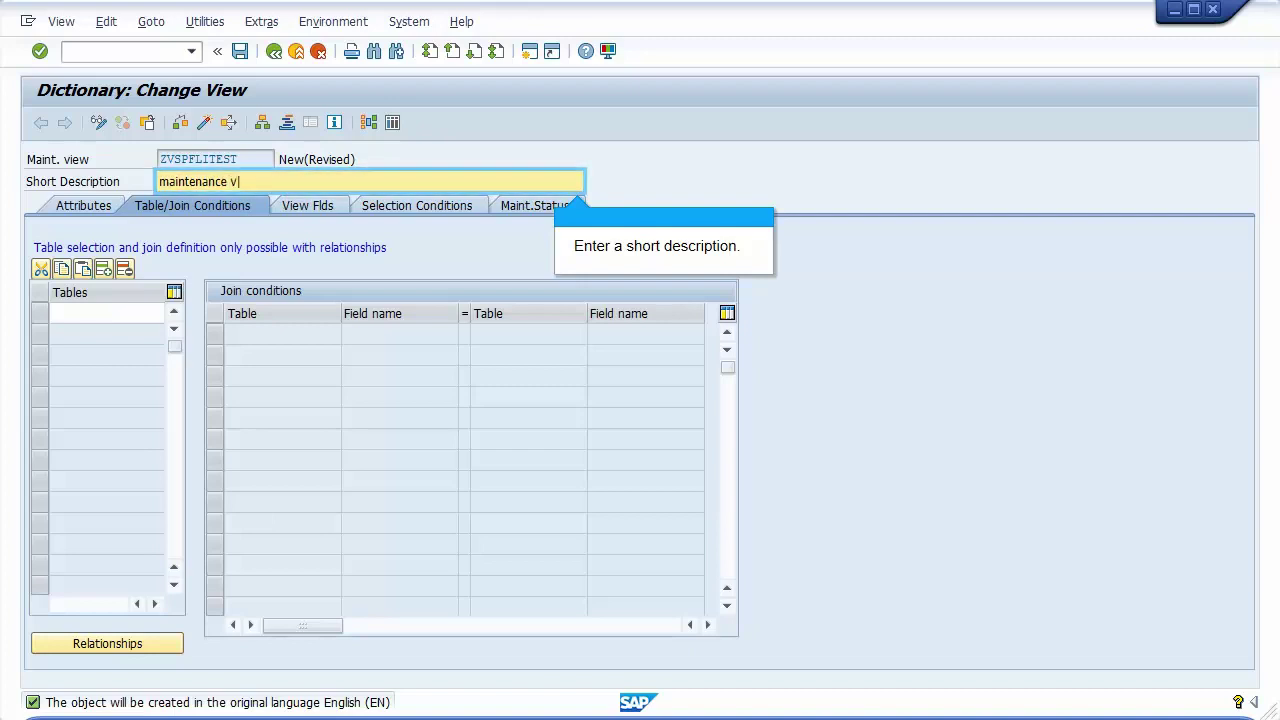
pyautogui.press('Return')
pyautogui.write('SPFLI')
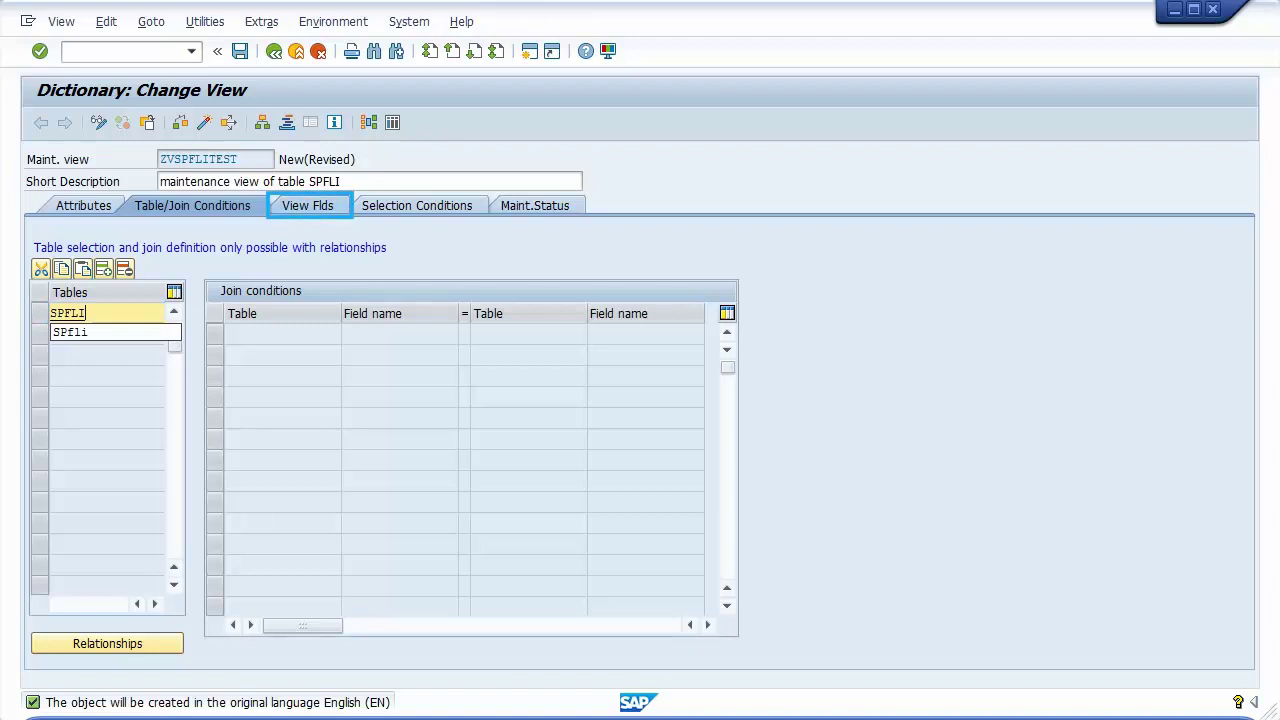
# - Add all fields of table SPFLI to the ZVSPFLITEST view, from COUNTRYFR through PERIOD
pyautogui.click(295, 210)
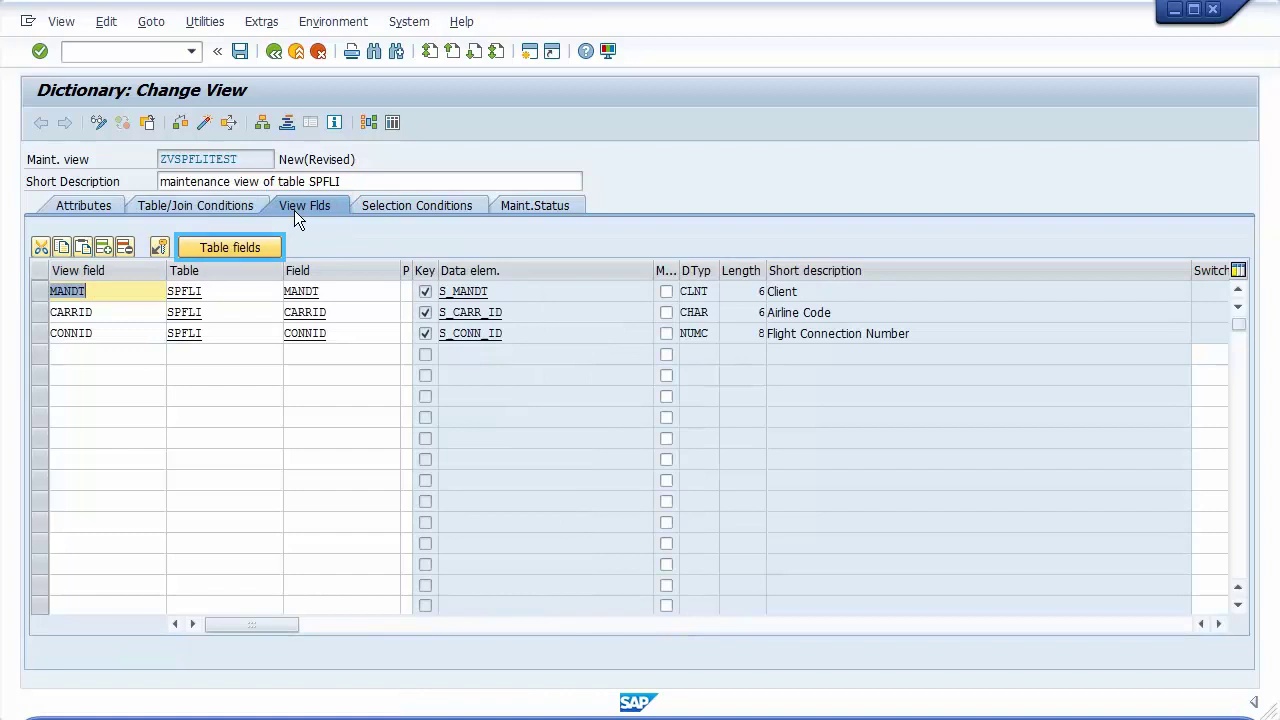
pyautogui.click(209, 254)
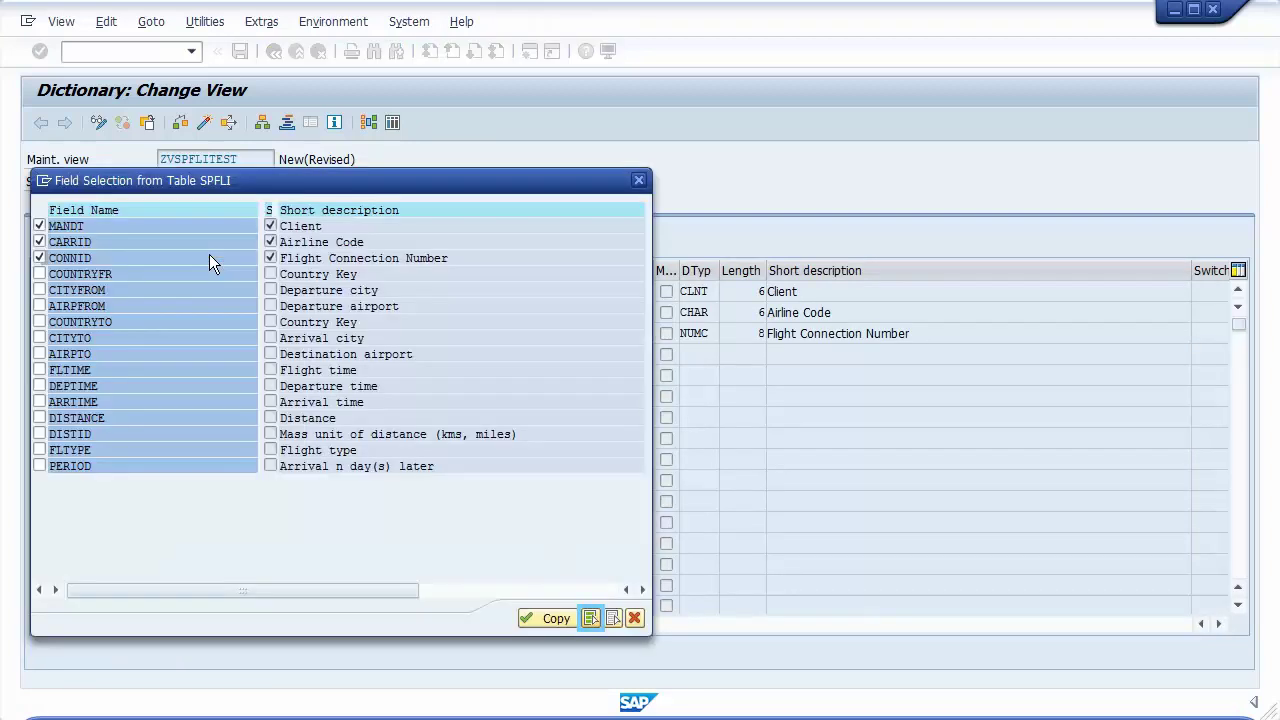
pyautogui.click(590, 619)
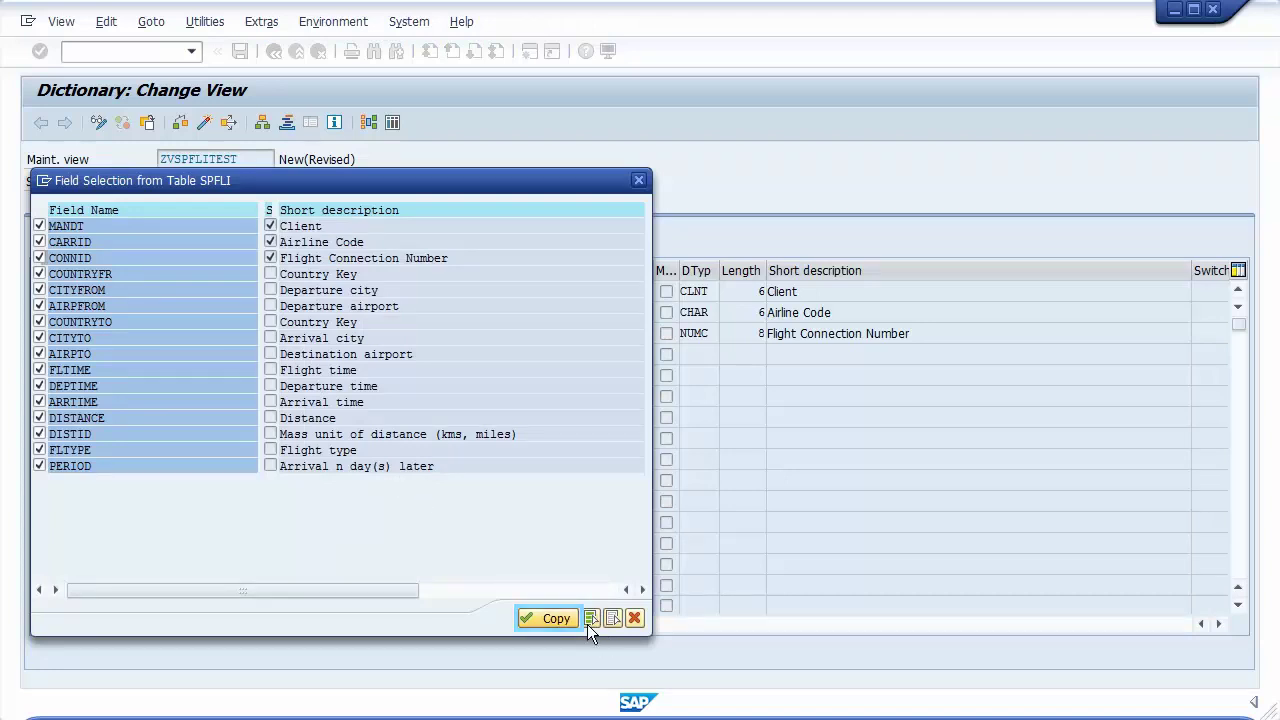
pyautogui.click(537, 621)
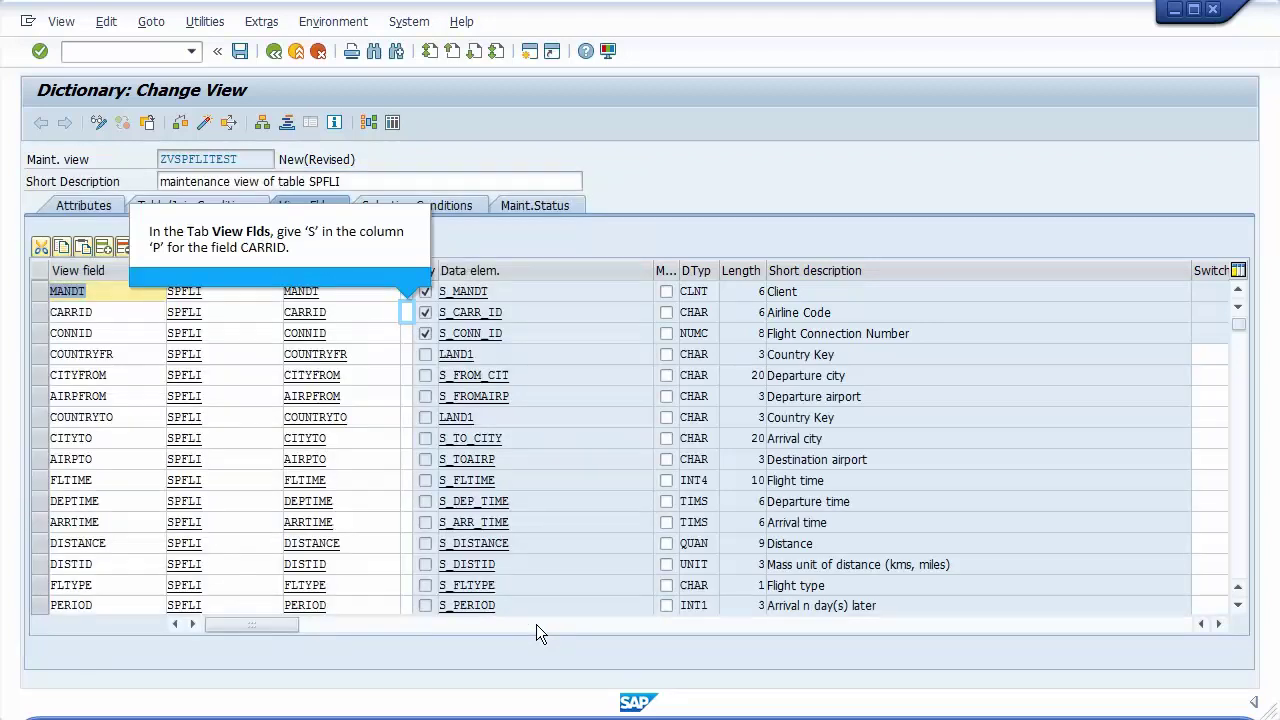
# - Set the maintenance attribute of the CARRID field to S in the ZVSPFLITEST view
pyautogui.click(405, 317)
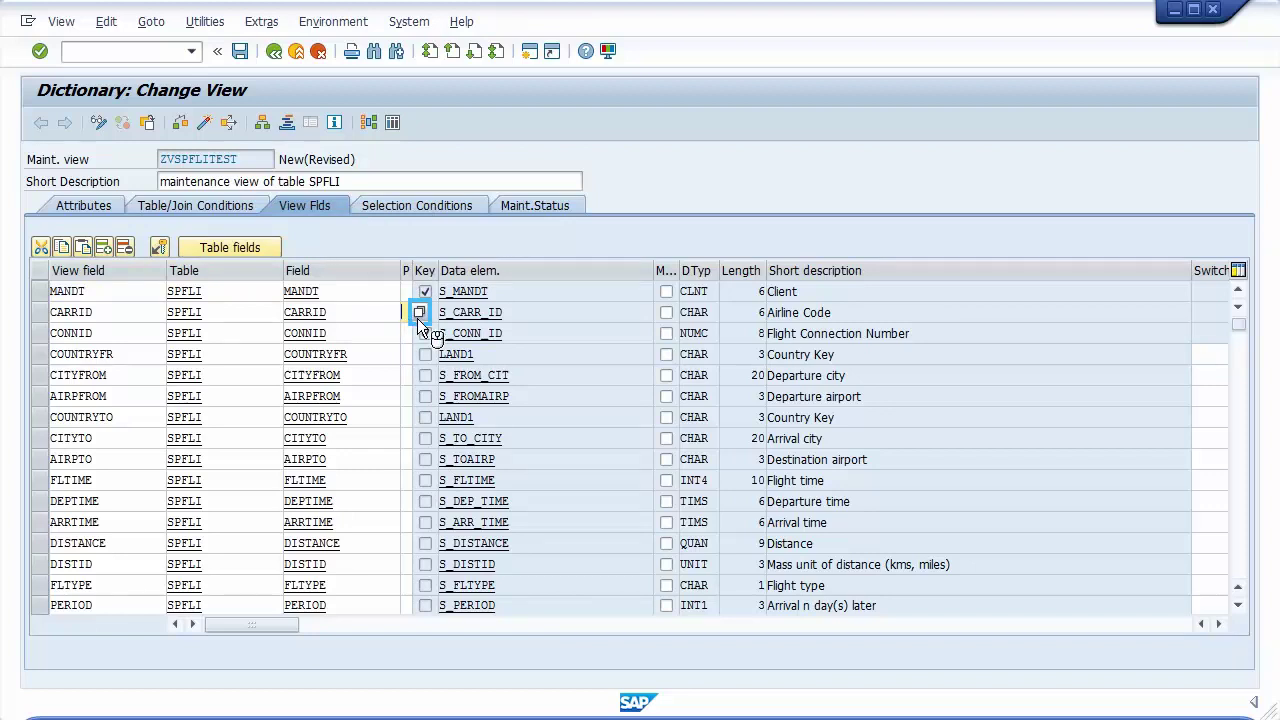
pyautogui.click(419, 314)
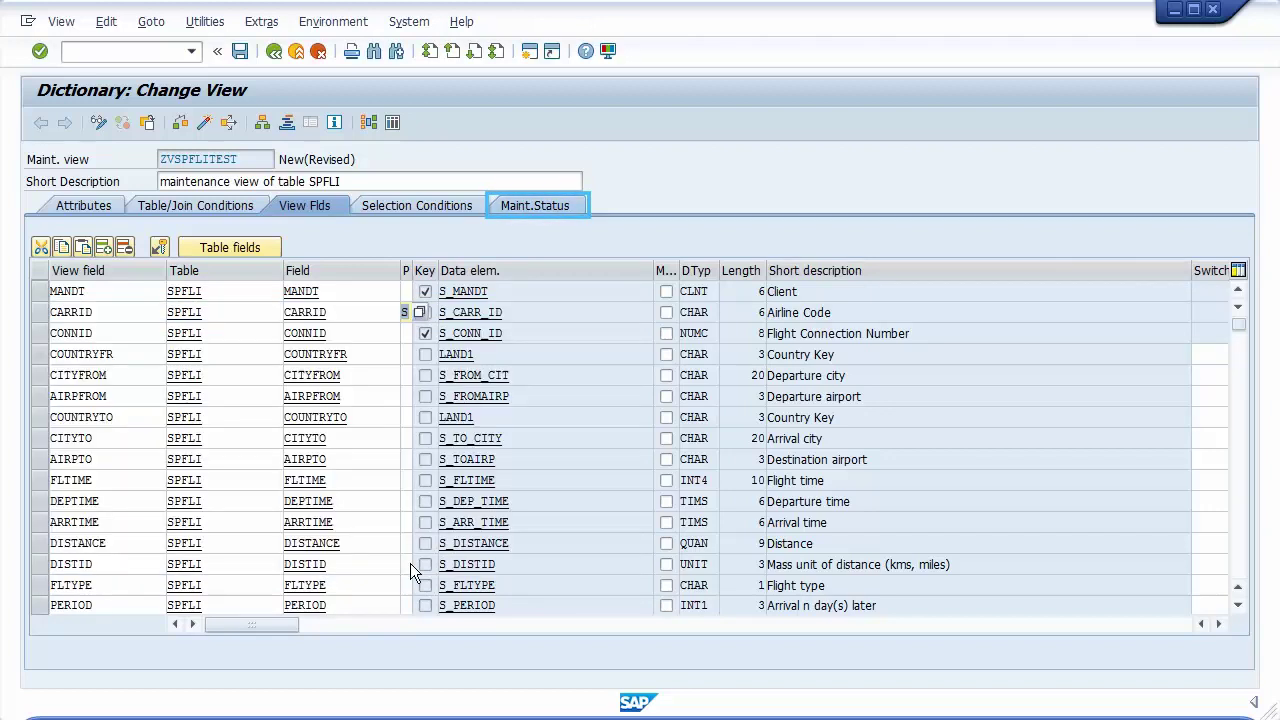
# - Save the ZVSPFLITEST view as a local object in package $TMP and activate it
pyautogui.click(518, 210)
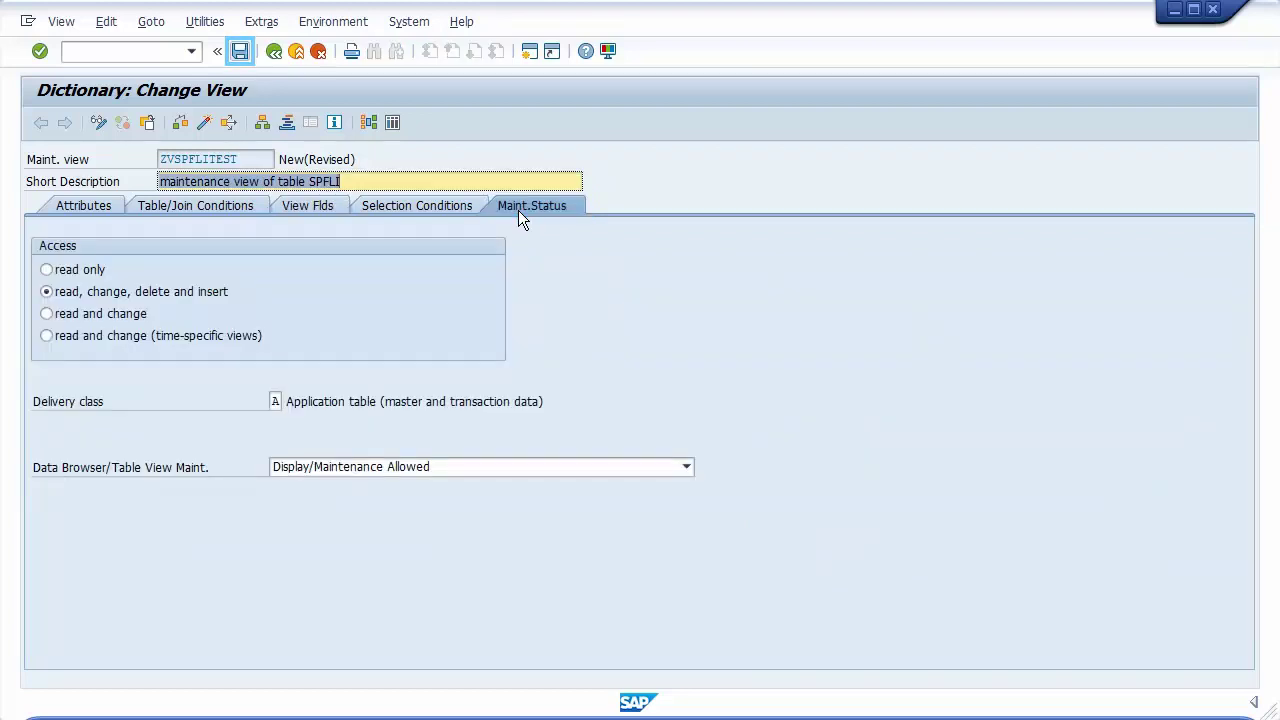
pyautogui.click(238, 55)
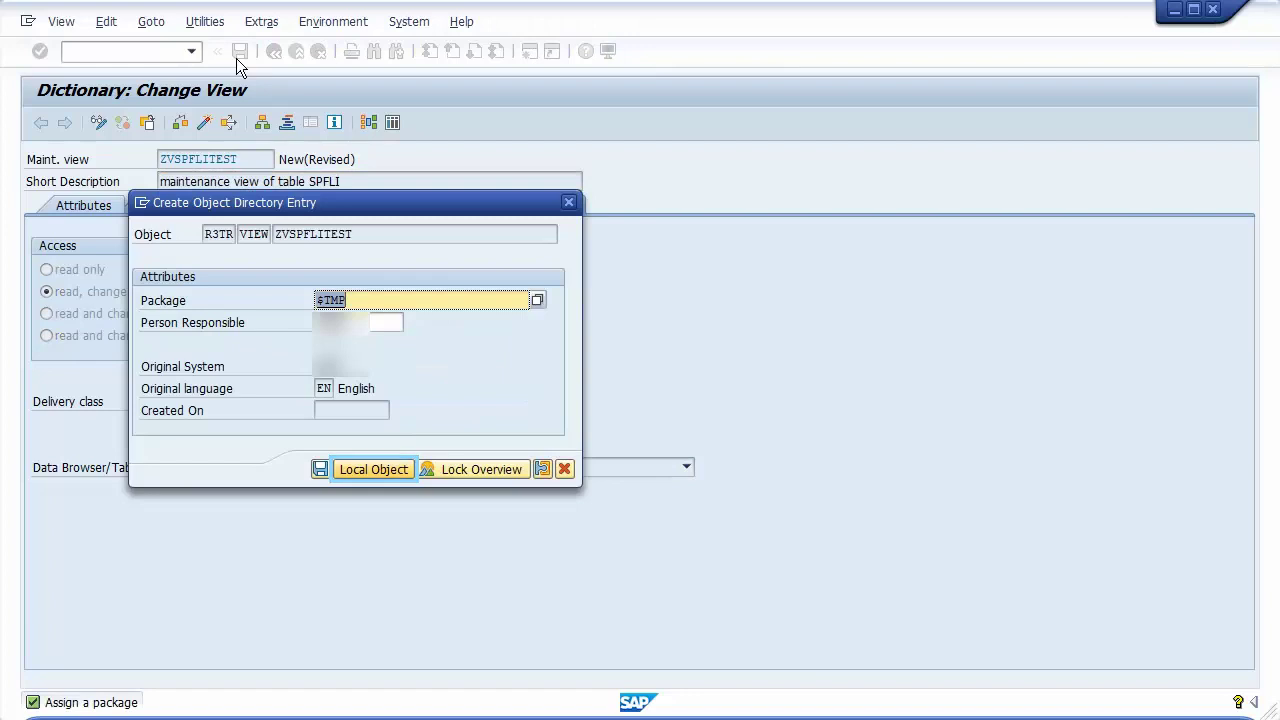
pyautogui.click(360, 470)
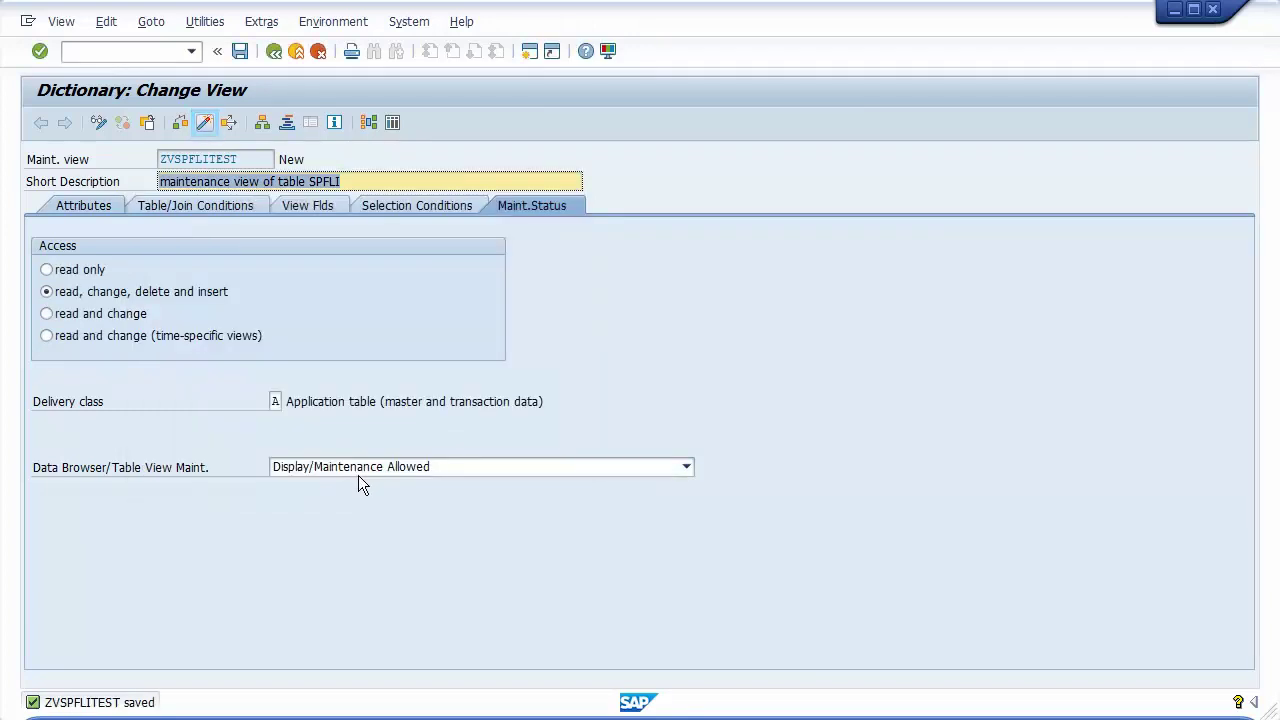
pyautogui.click(202, 126)
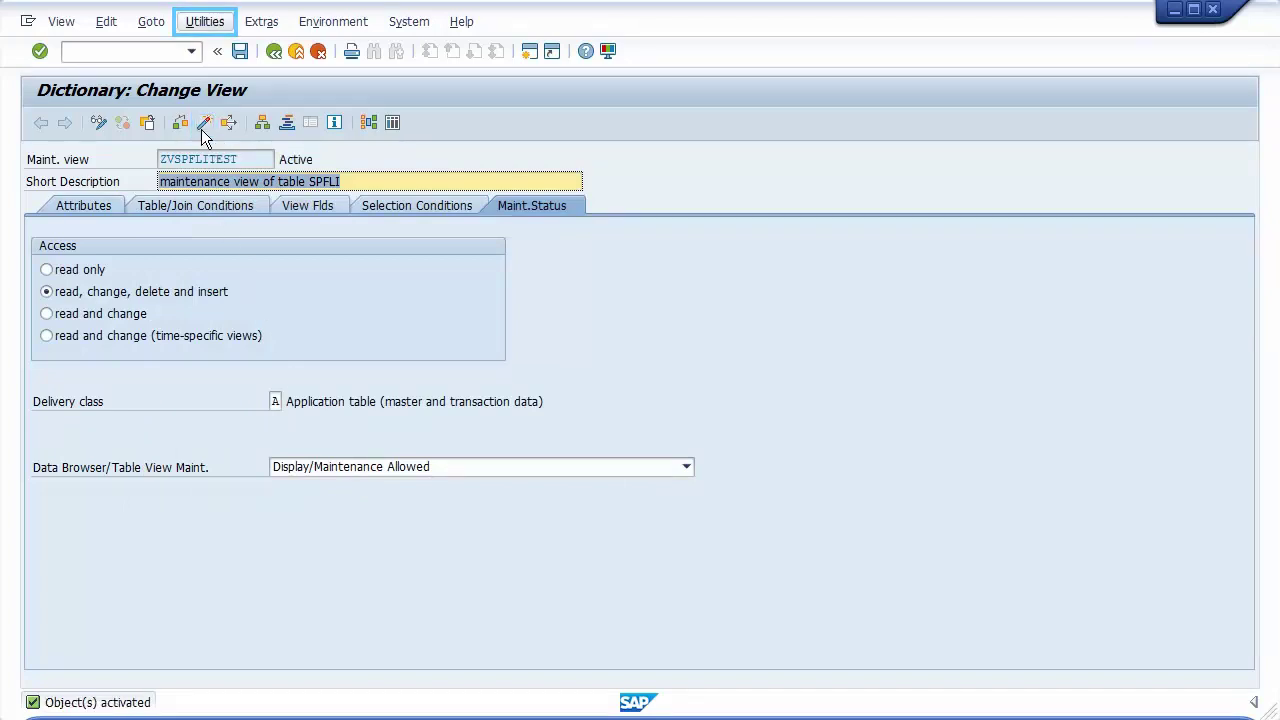
# - In the Table Maintenance Generator for this view, set authorization group &NC&, function group ZVSPFLITEST and the one step maintenance type
pyautogui.click(195, 24)
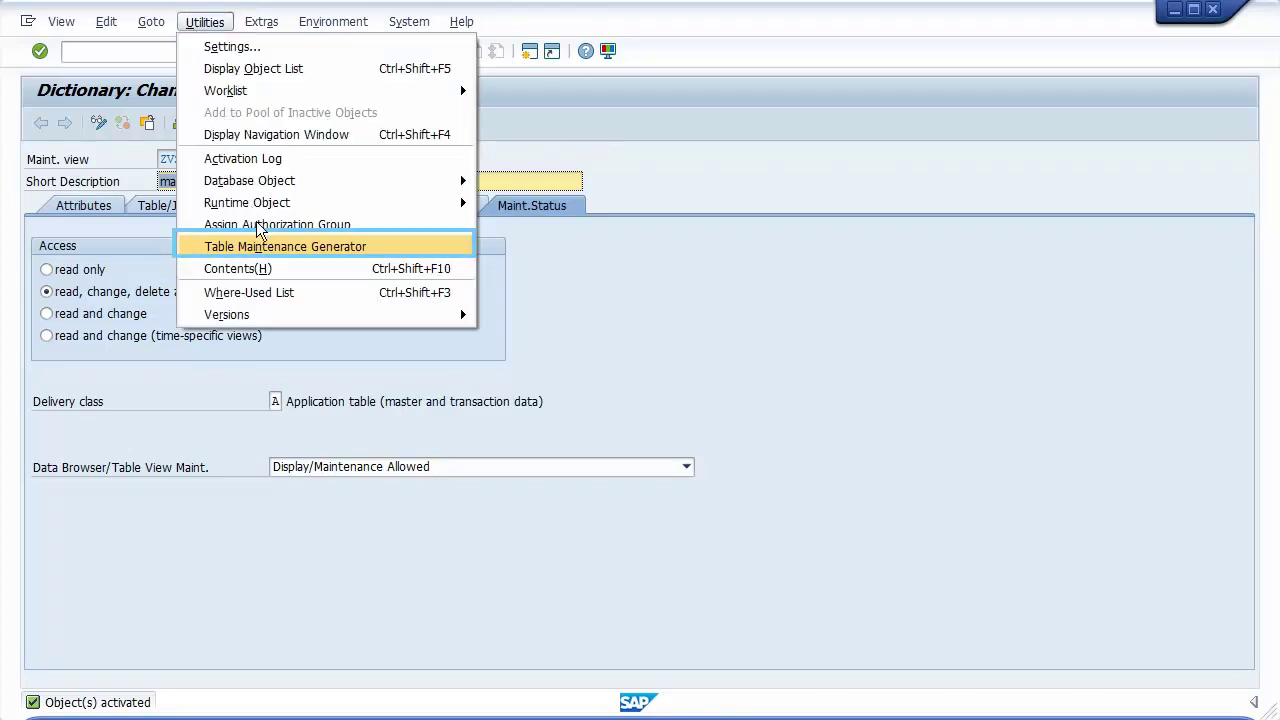
pyautogui.click(267, 250)
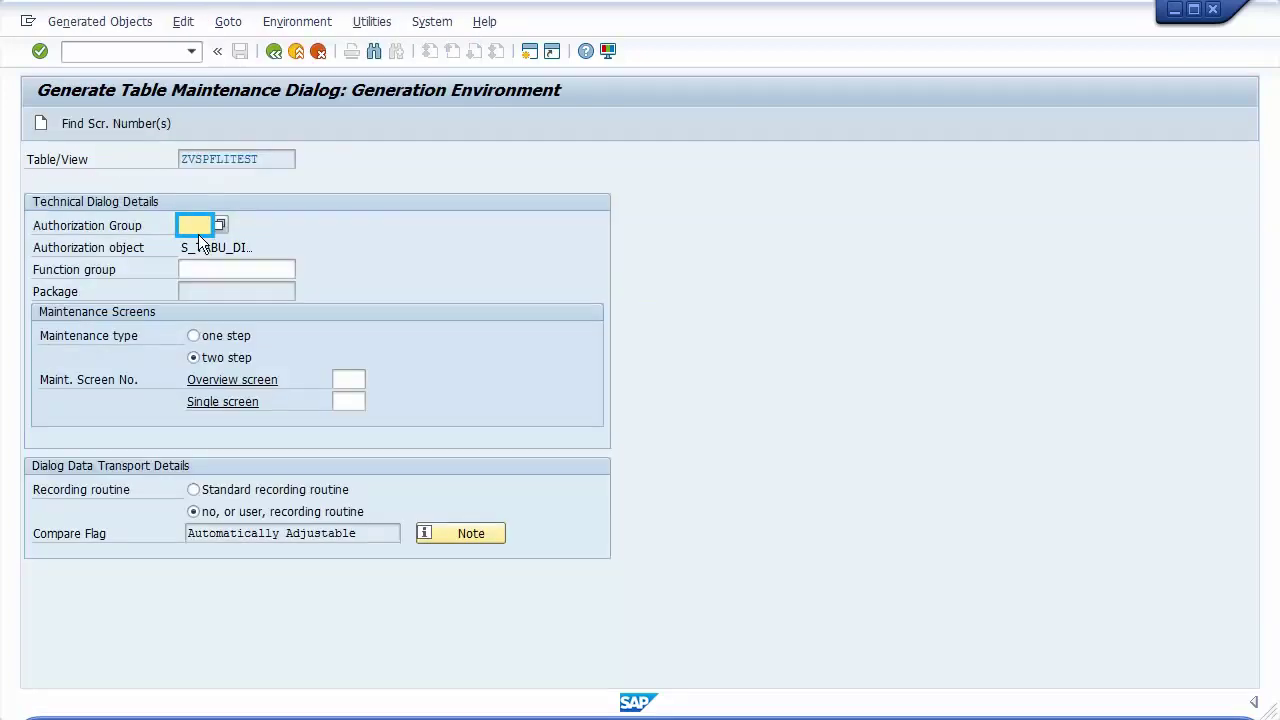
pyautogui.write('&NC&')
pyautogui.press('Tab')
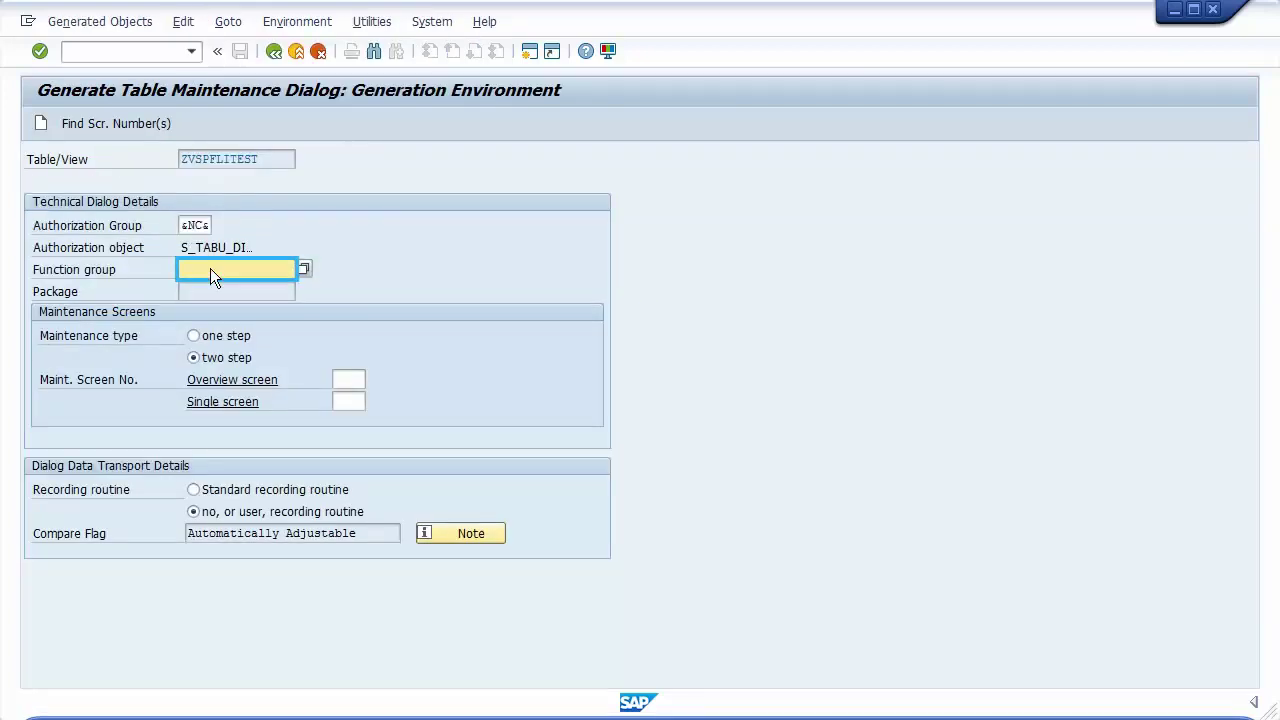
pyautogui.write('ZVSPFLITEST')
pyautogui.press('Tab')
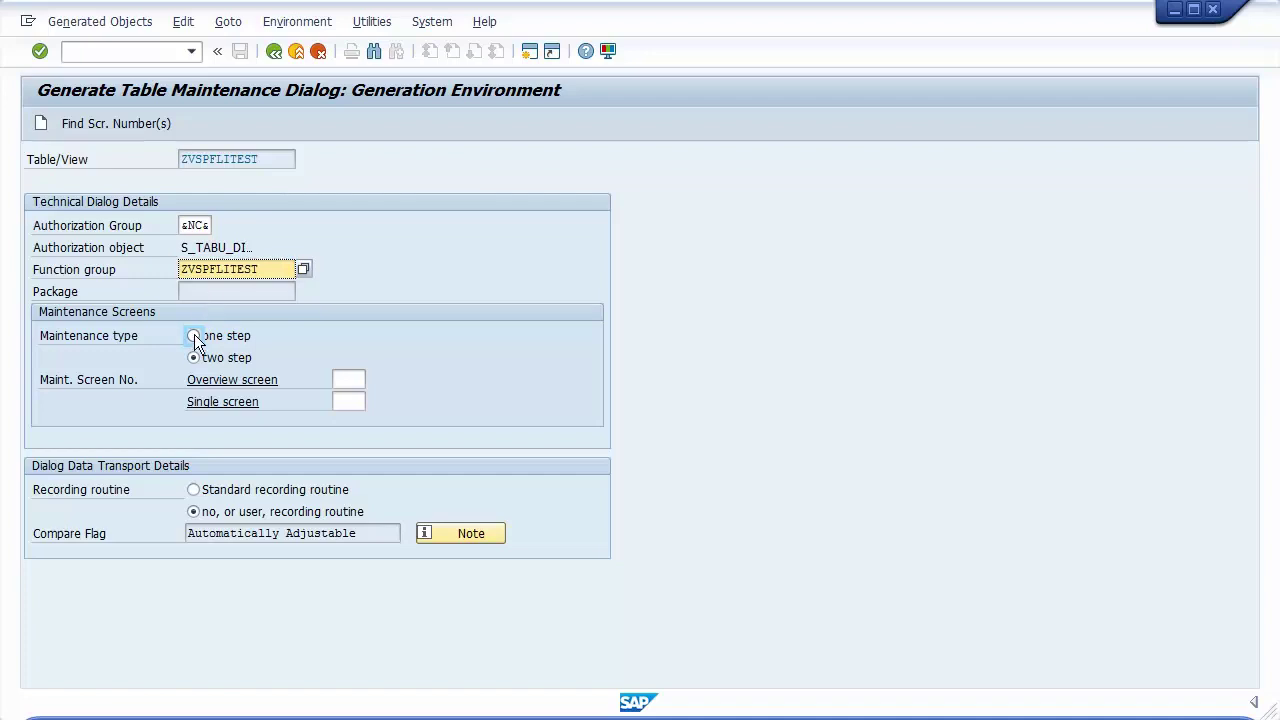
pyautogui.click(193, 337)
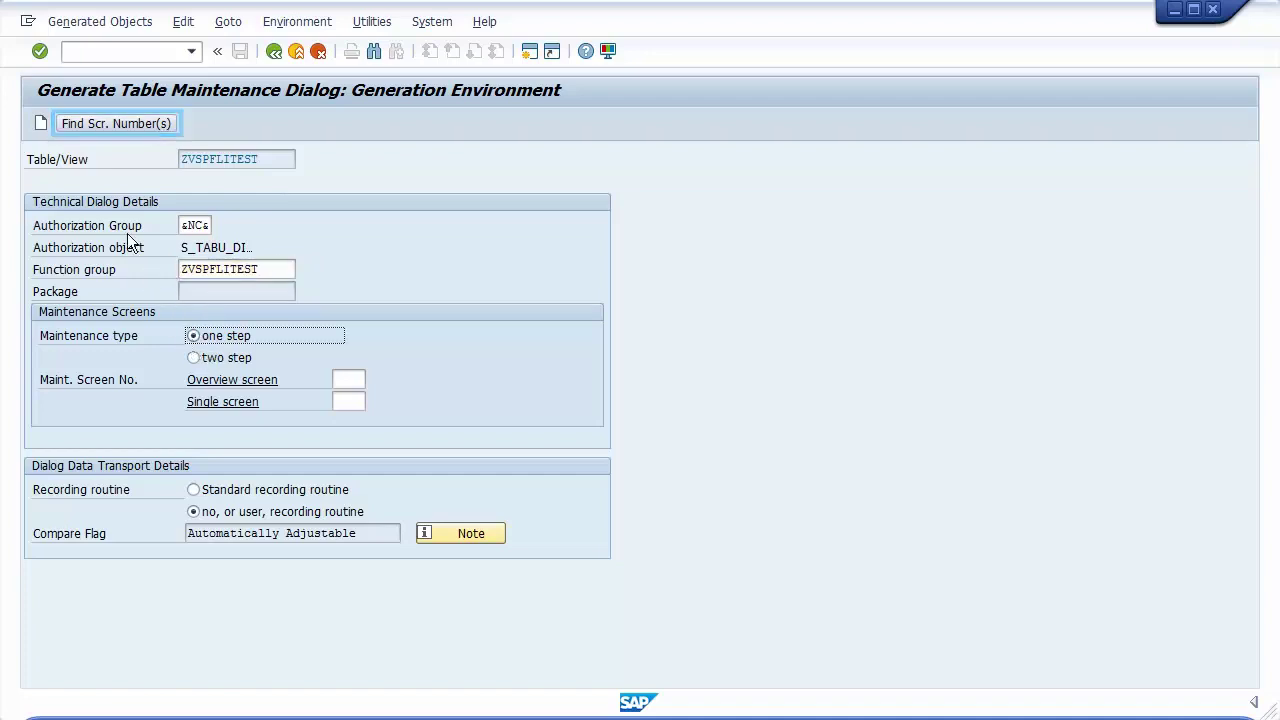
# - Have the system propose the screen number for ZVSPFLITEST and create its maintenance dialog, saving the objects locally in package $TMP
pyautogui.click(92, 130)
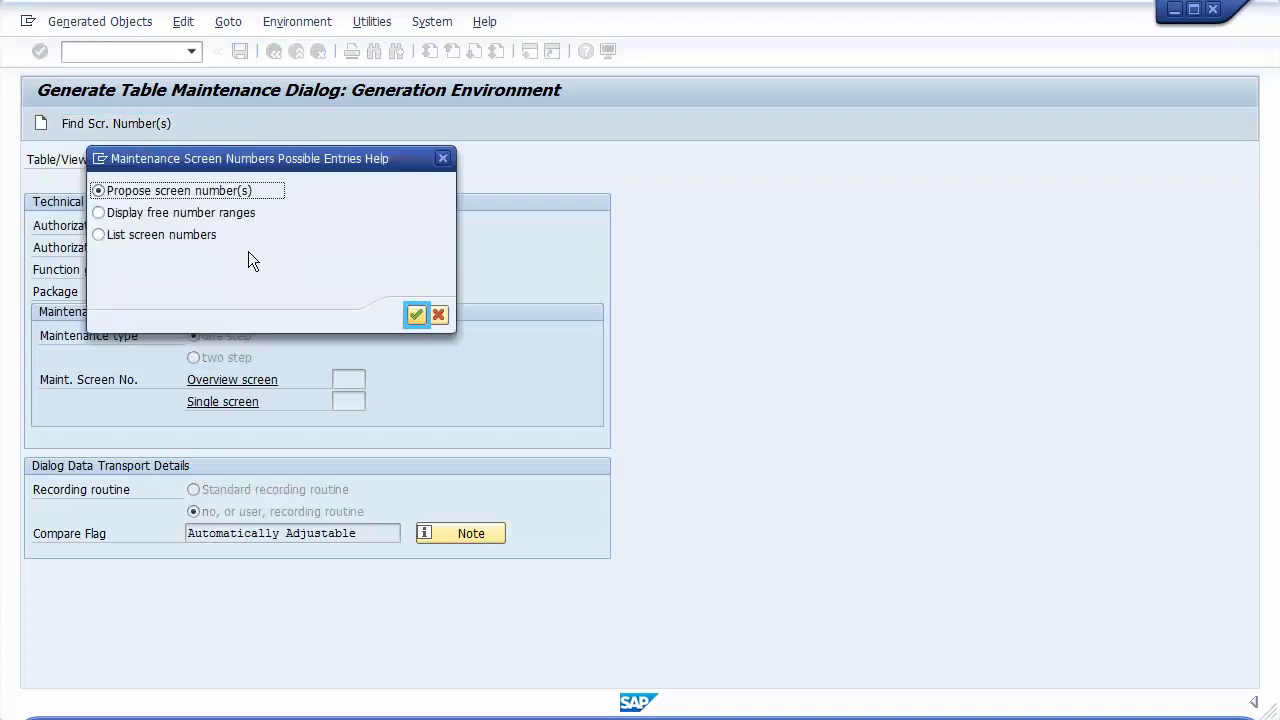
pyautogui.click(415, 318)
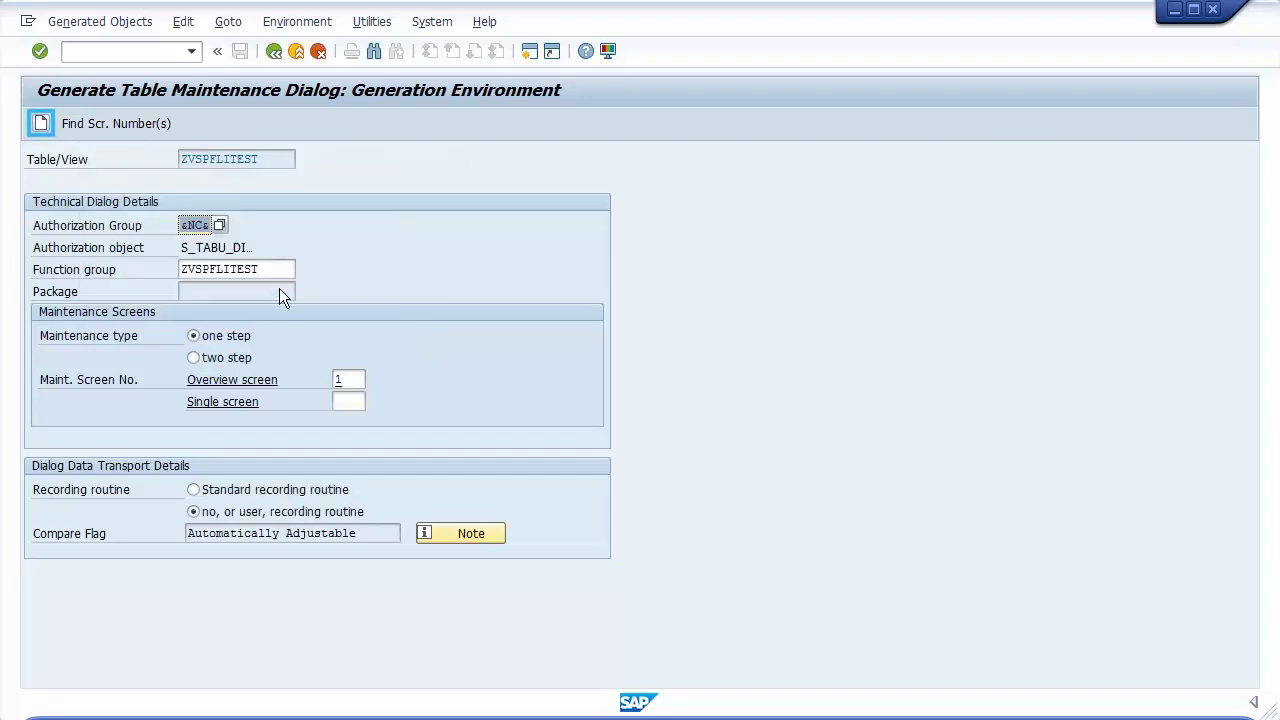
pyautogui.click(40, 125)
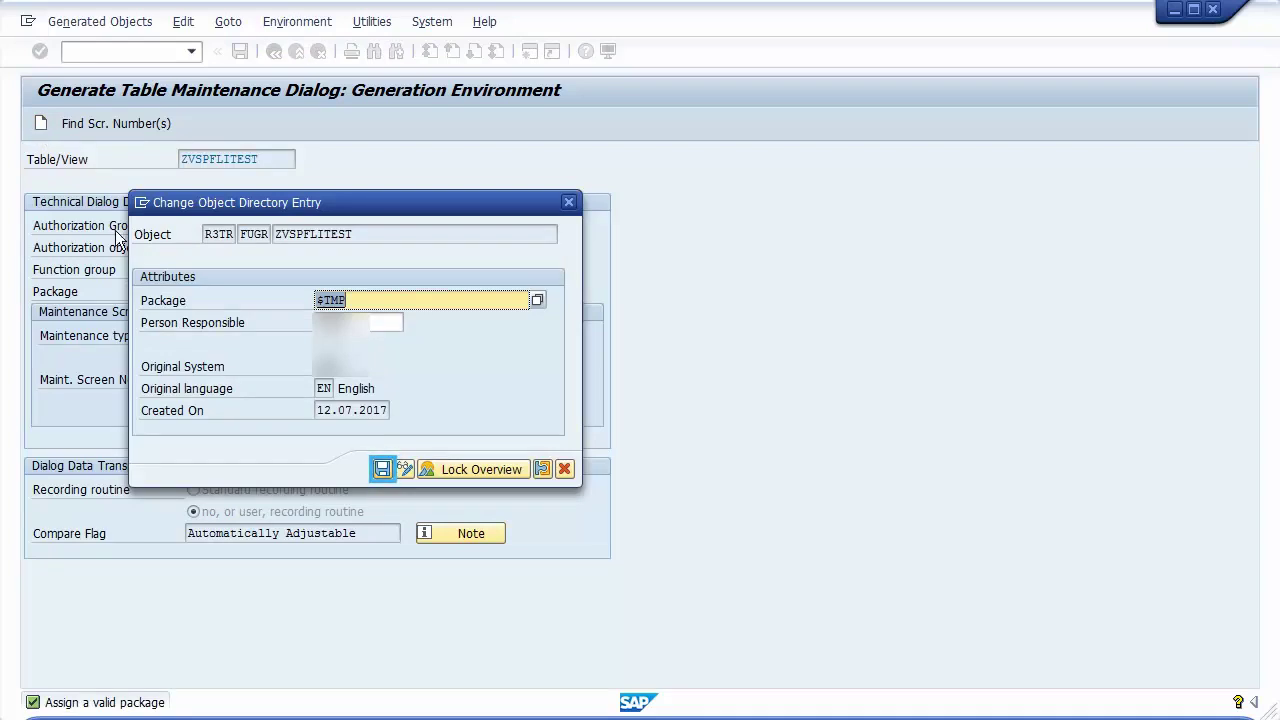
pyautogui.click(381, 470)
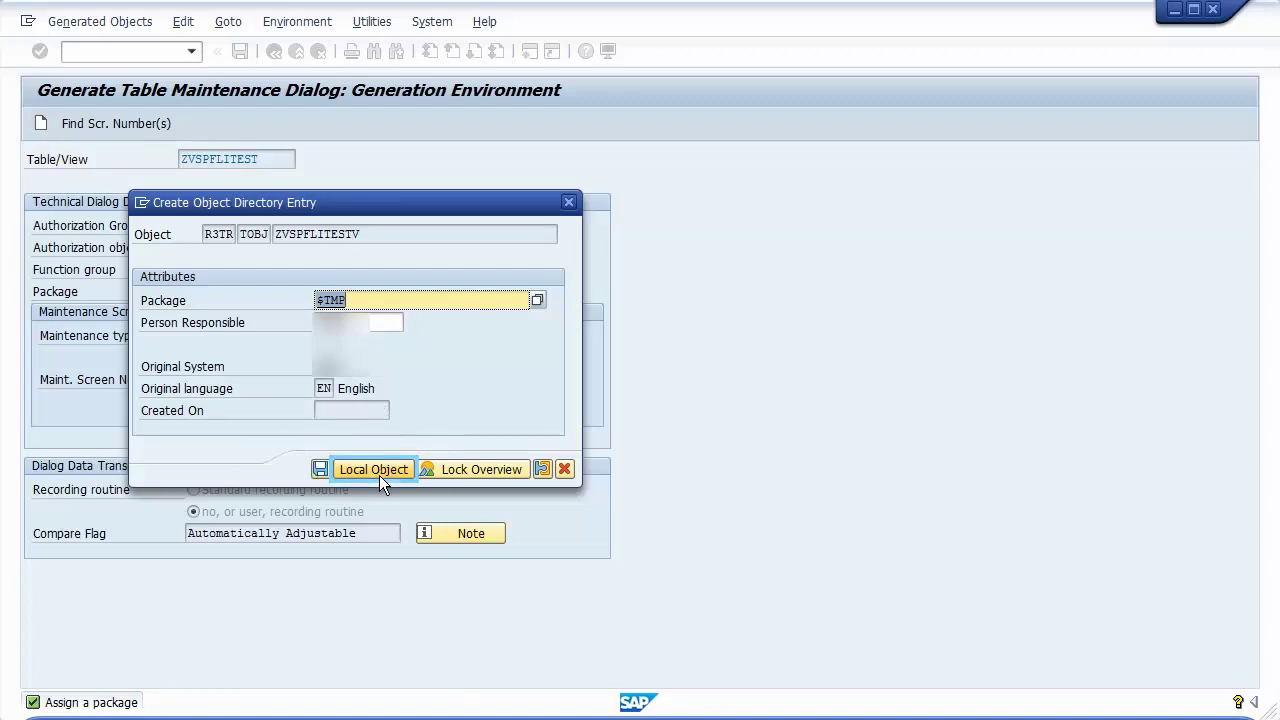
pyautogui.click(358, 475)
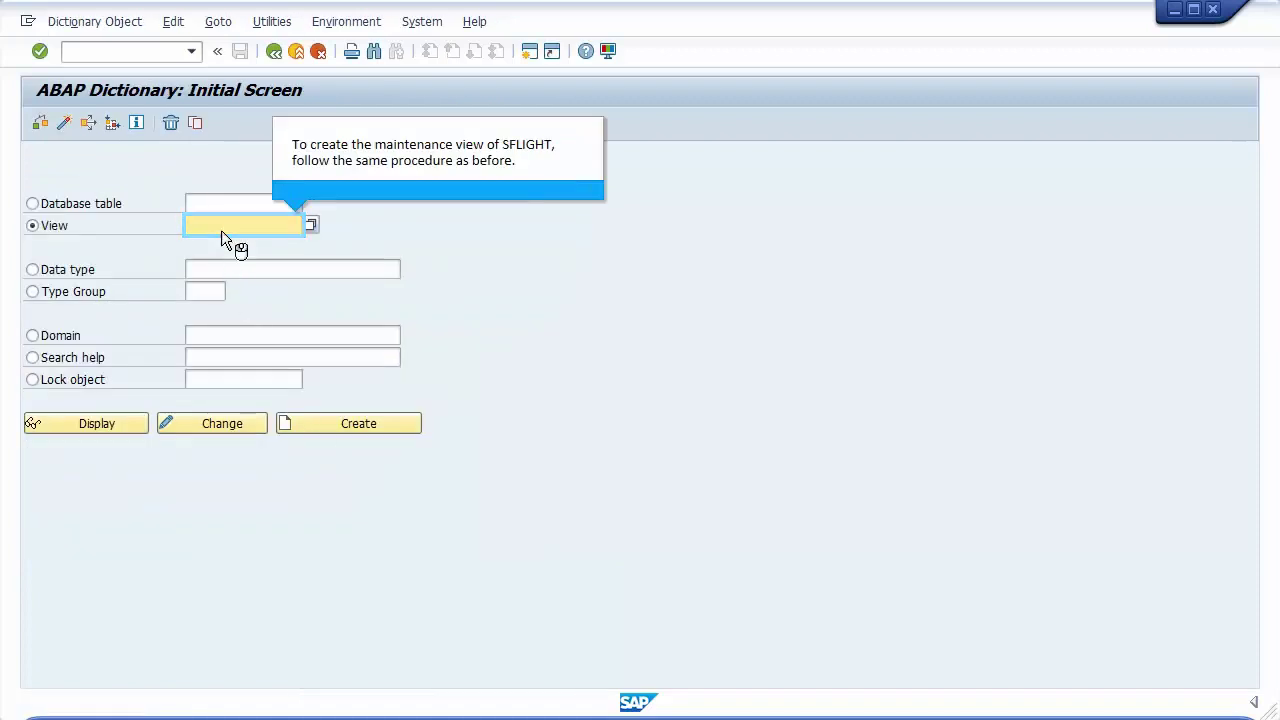
# - Create a dictionary view named ZVSFLIGHTTEST of the type Maintenance view
pyautogui.write('ZVSFLIGHTTEST')
pyautogui.click(358, 423)
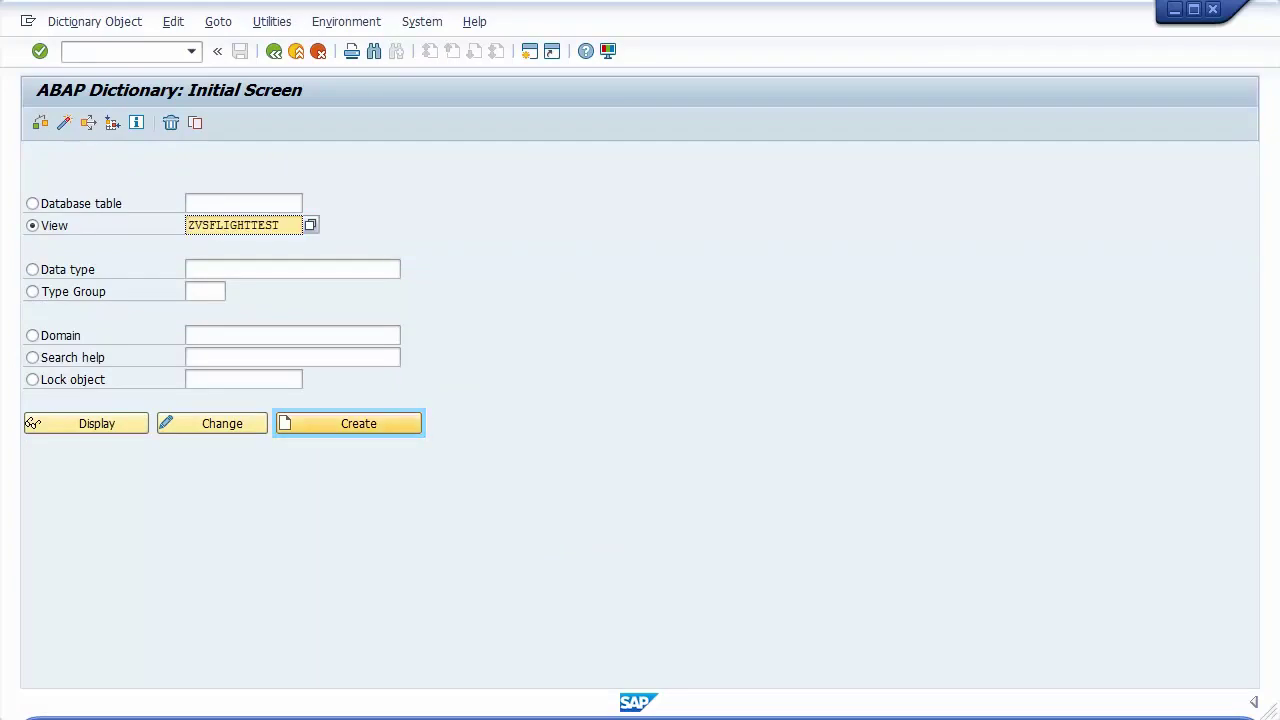
pyautogui.click(321, 433)
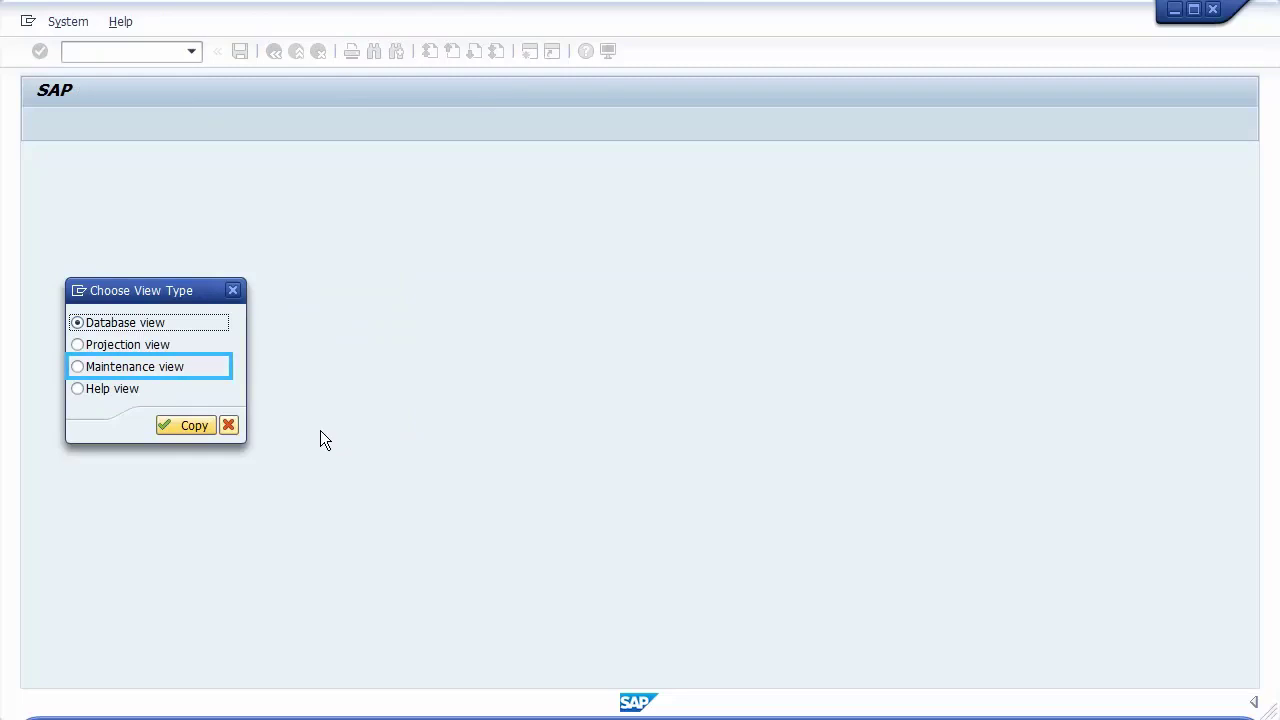
pyautogui.click(117, 372)
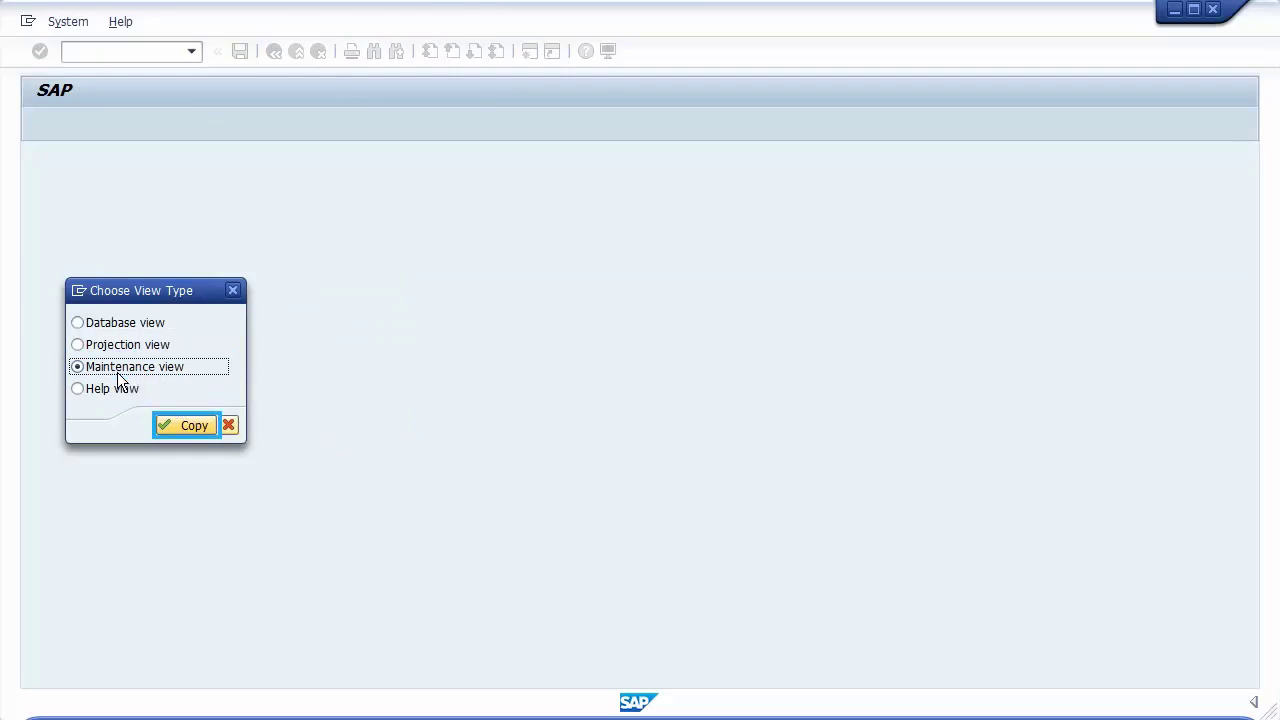
pyautogui.click(175, 432)
# - Give the view the short description "maintenance view of table SFLIGHT" and enter SFLIGHT as its base table
pyautogui.write('maintenance view of table SFLIGHT')
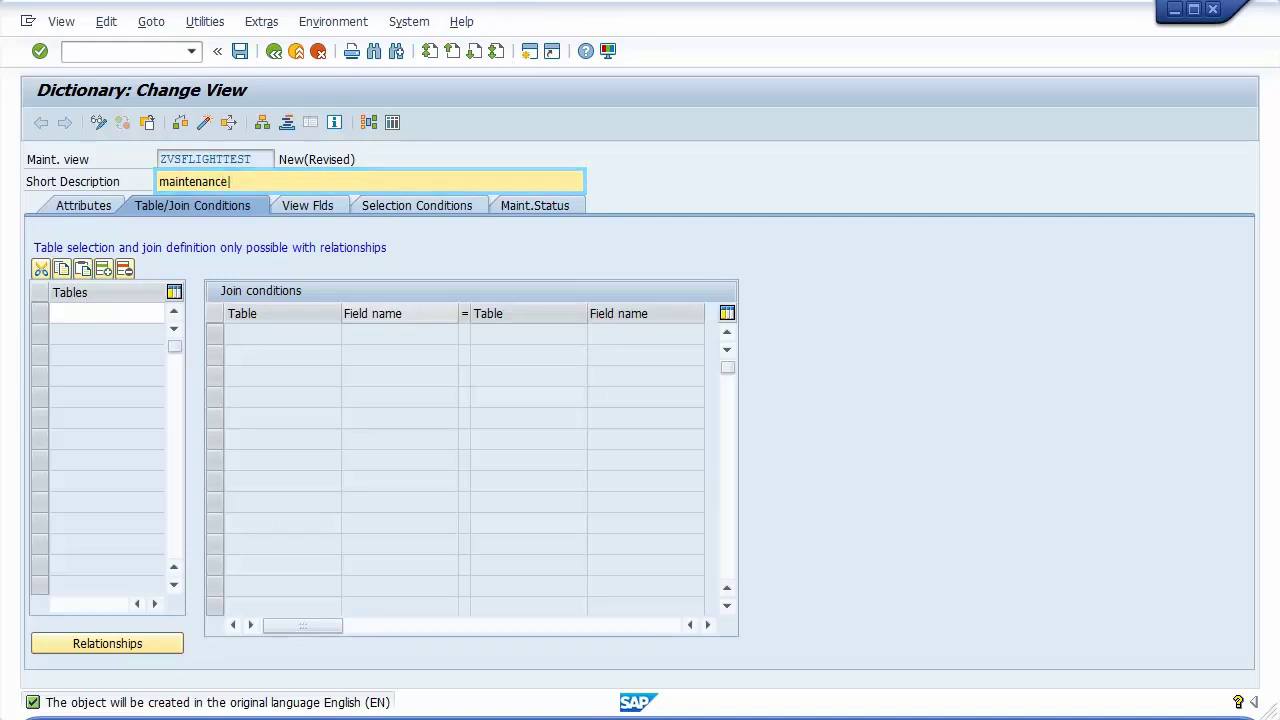
pyautogui.click(107, 313)
pyautogui.write('sflight')
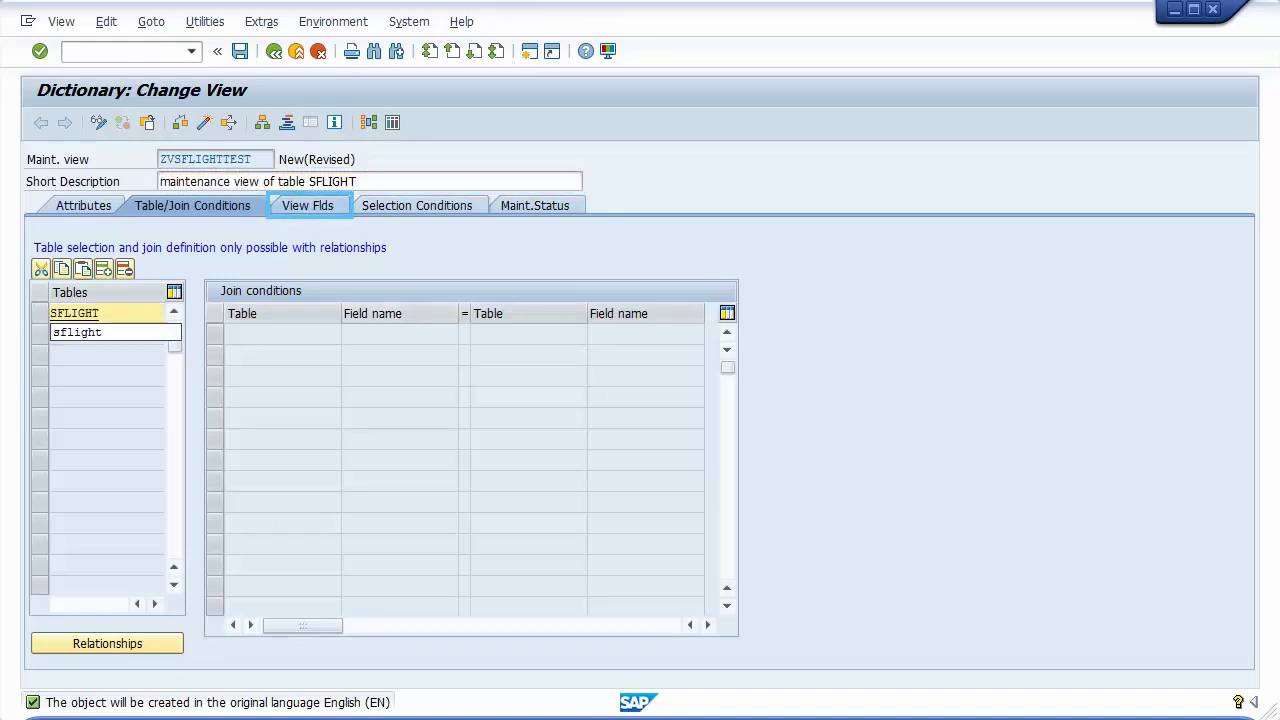
# - Add all remaining fields of table SFLIGHT to the ZVSFLIGHTTEST view, from PRICE through SEATSOCC_F
pyautogui.click(295, 211)
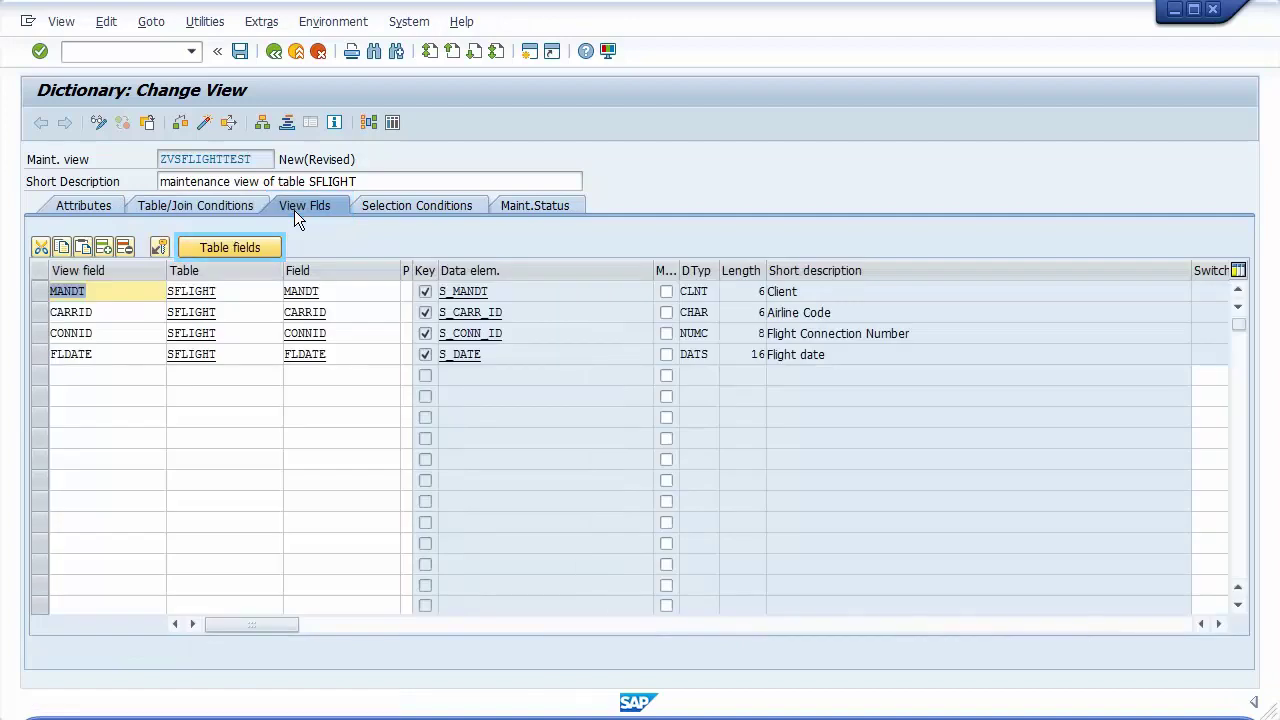
pyautogui.click(209, 254)
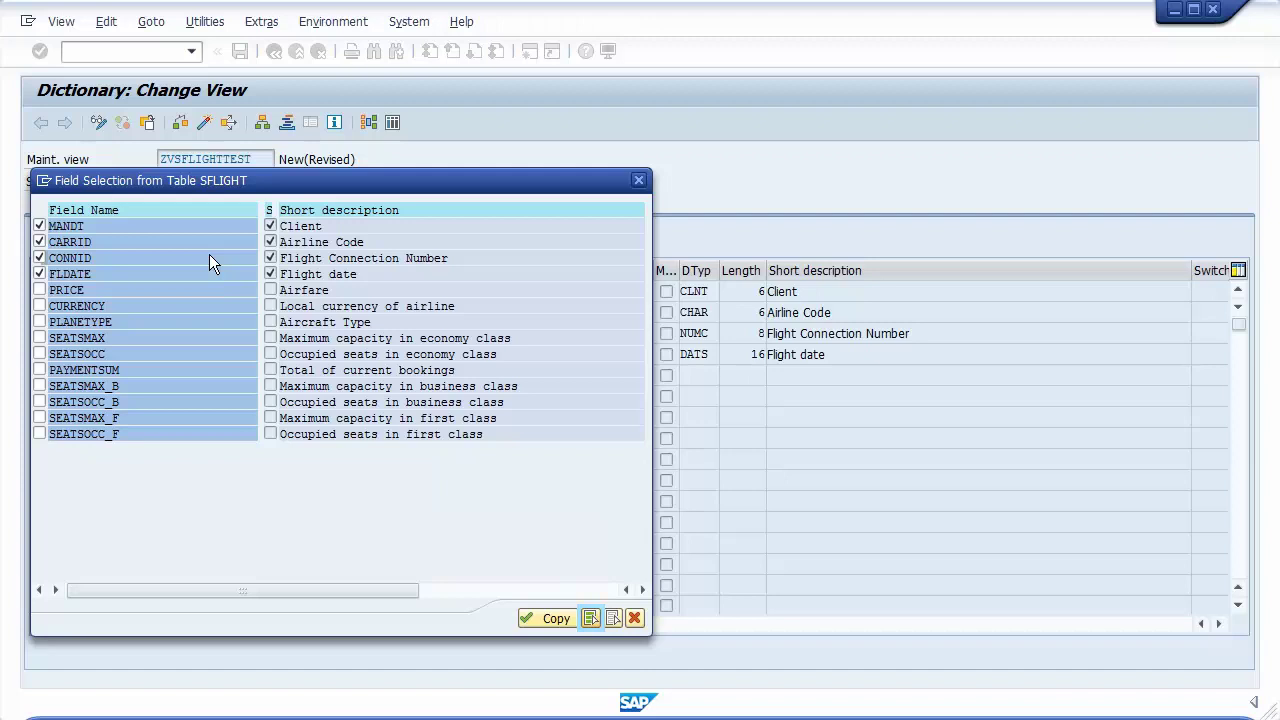
pyautogui.click(589, 621)
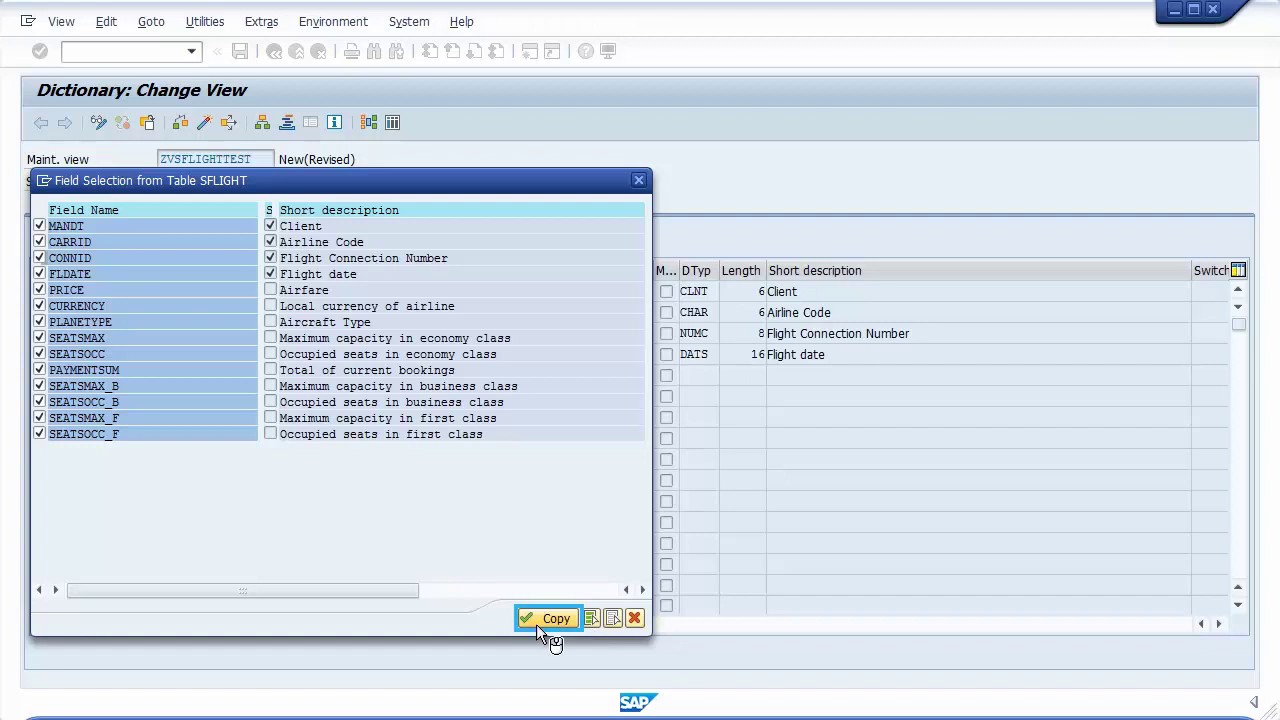
pyautogui.click(537, 624)
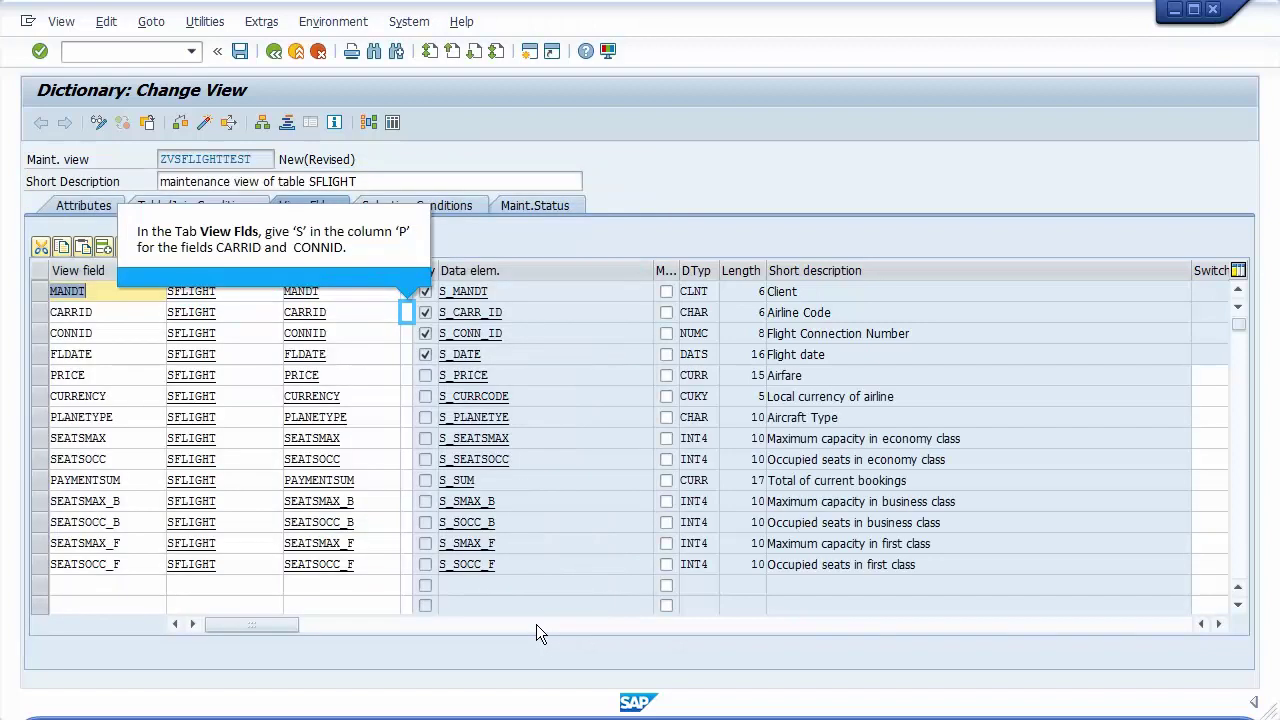
# - Set the maintenance attribute of the CARRID and CONNID fields to S, so they are used to form subsets
pyautogui.click(405, 317)
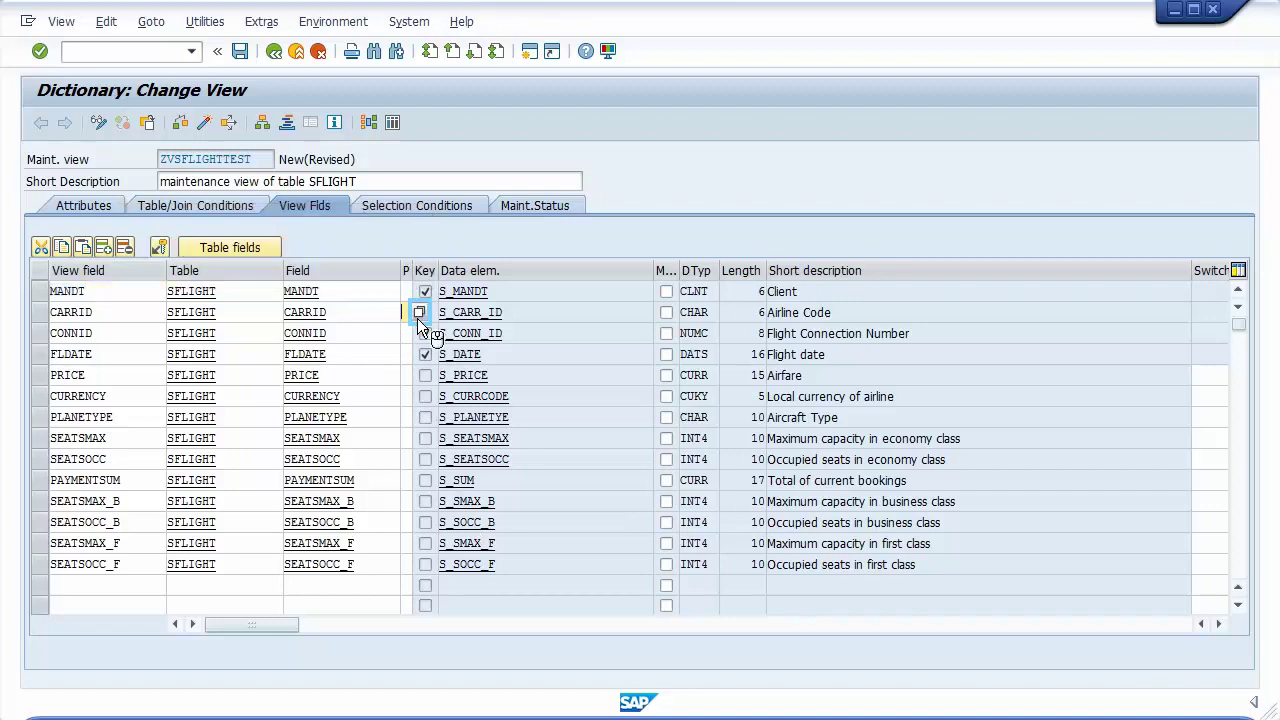
pyautogui.click(418, 315)
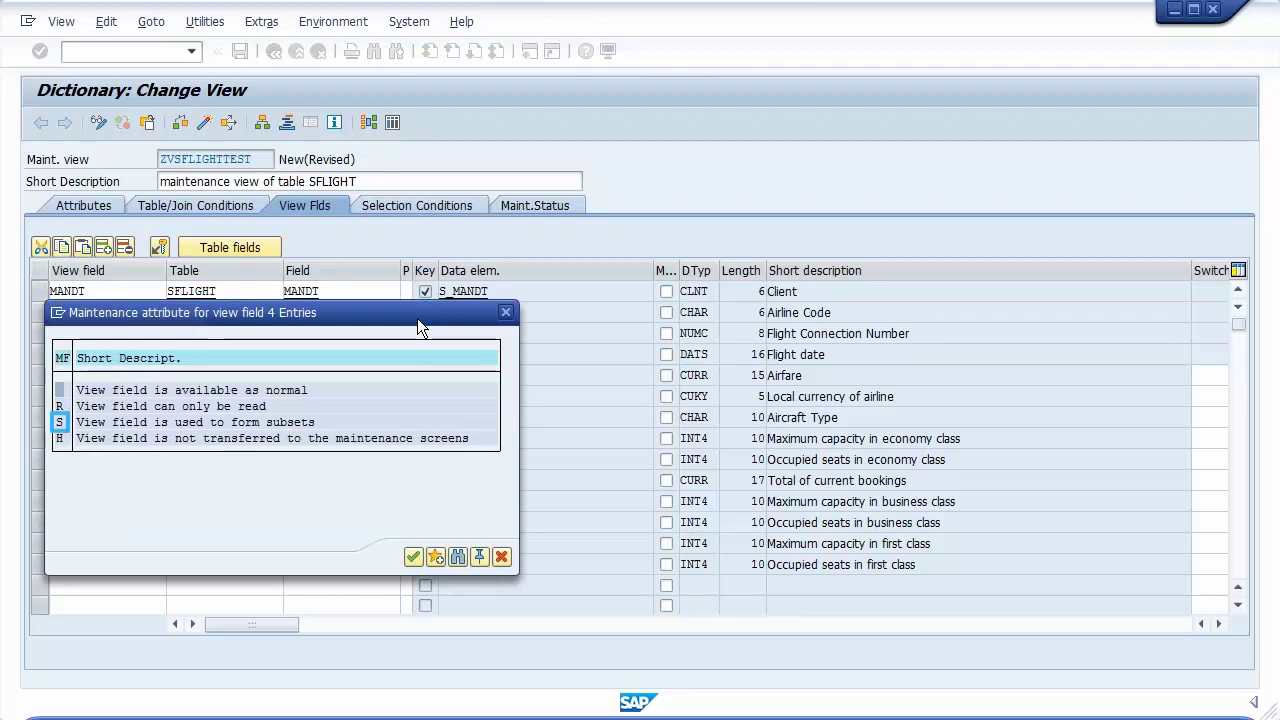
pyautogui.click(58, 423)
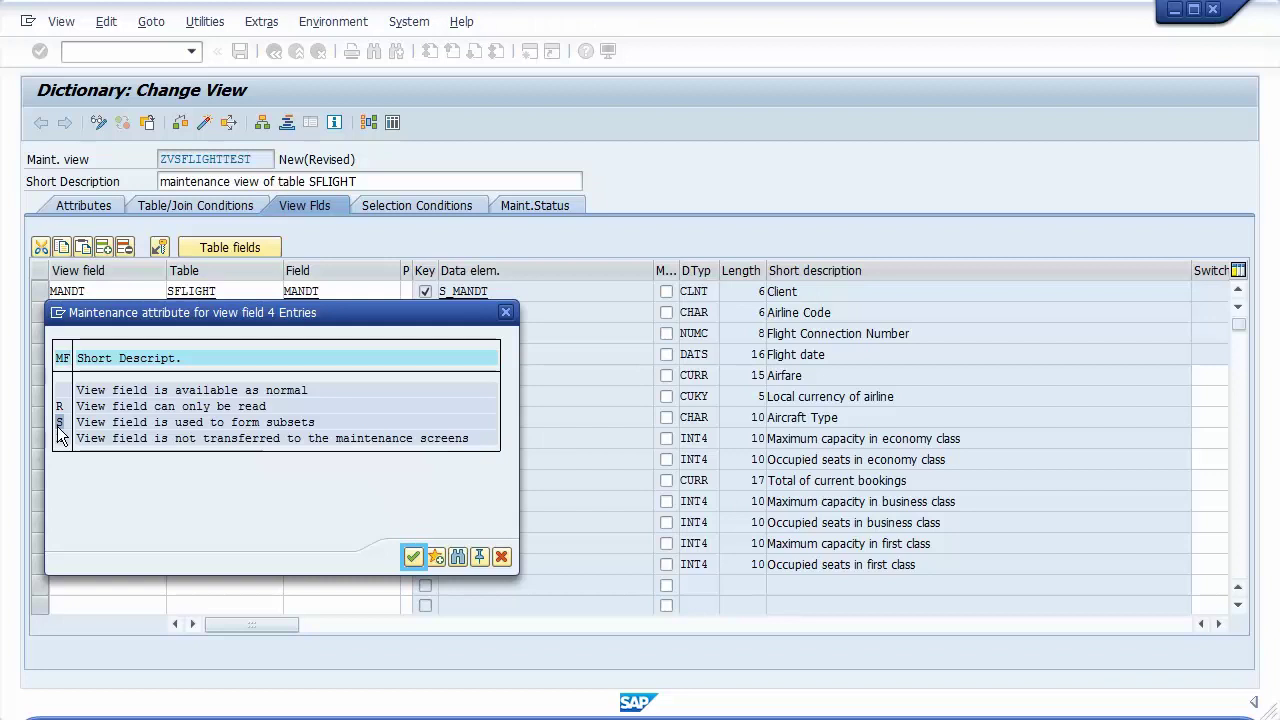
pyautogui.click(410, 563)
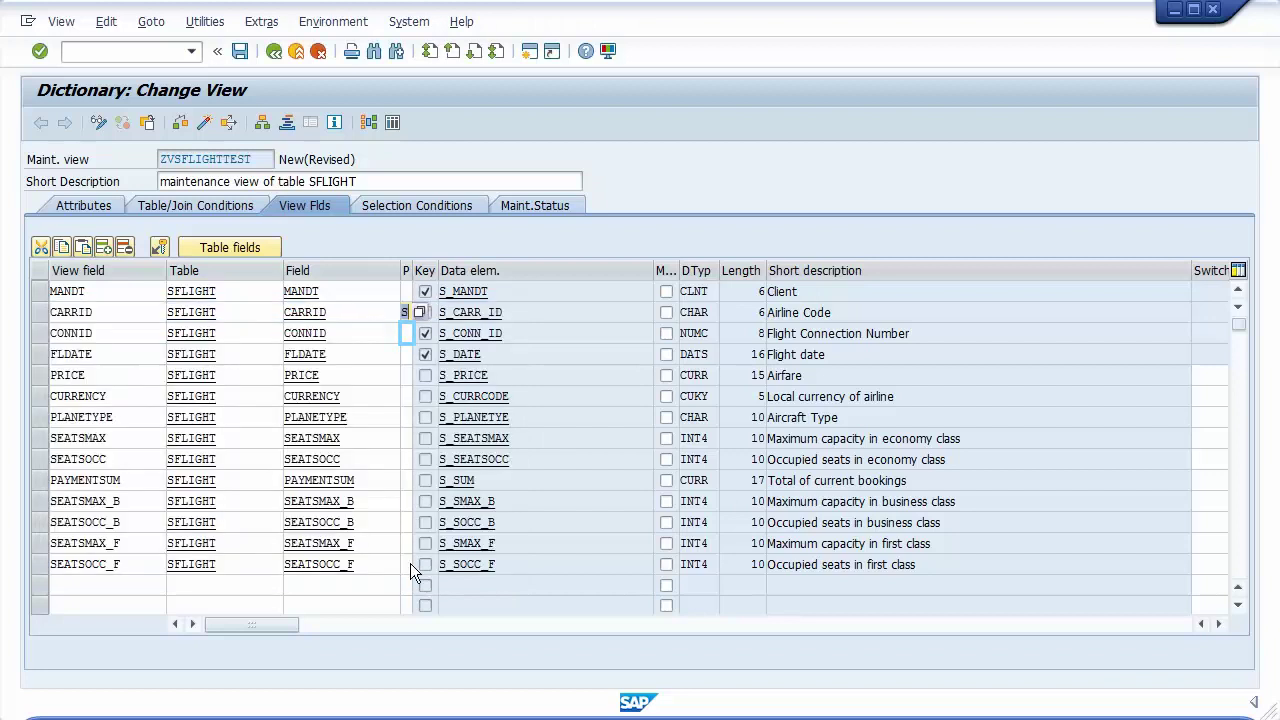
pyautogui.click(417, 339)
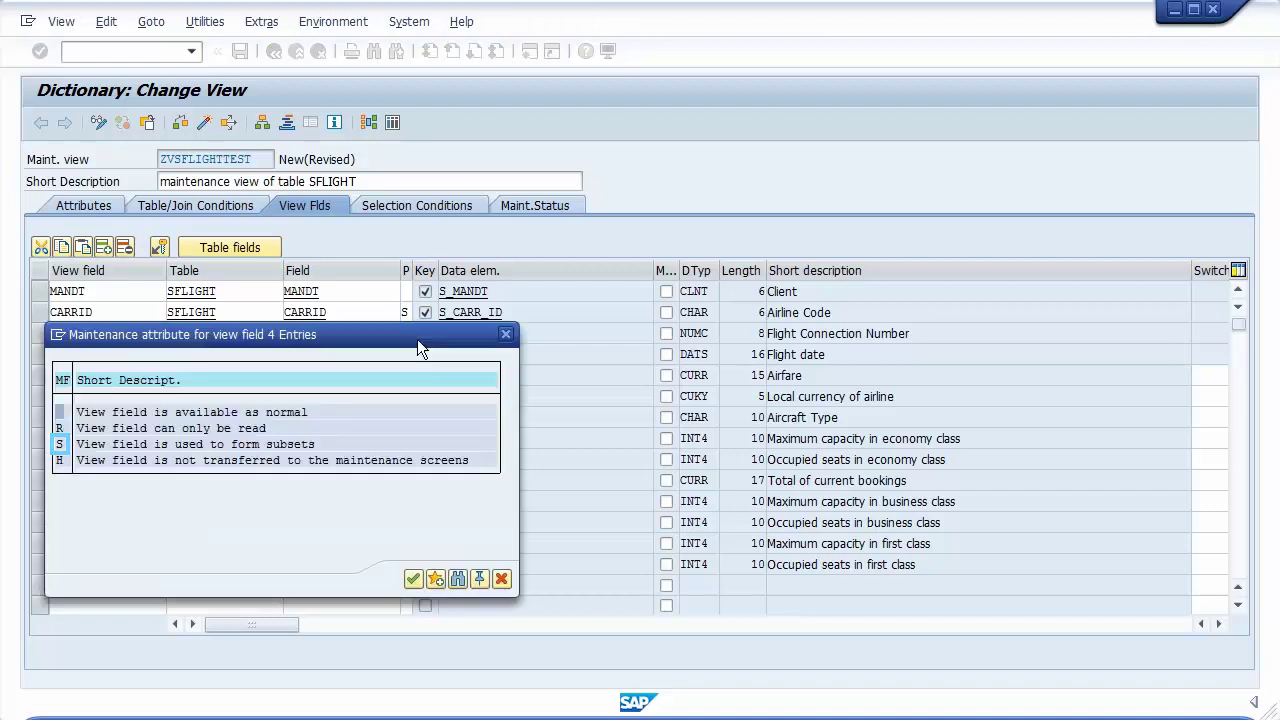
pyautogui.click(58, 446)
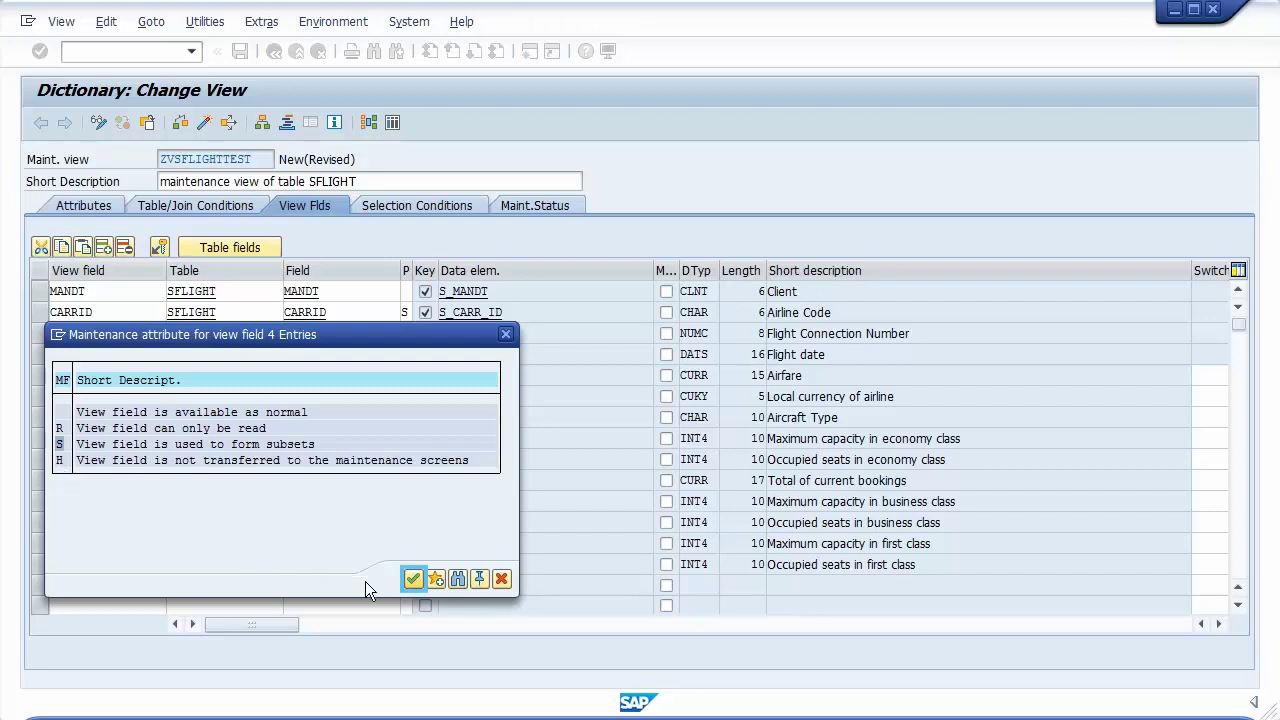
pyautogui.click(411, 582)
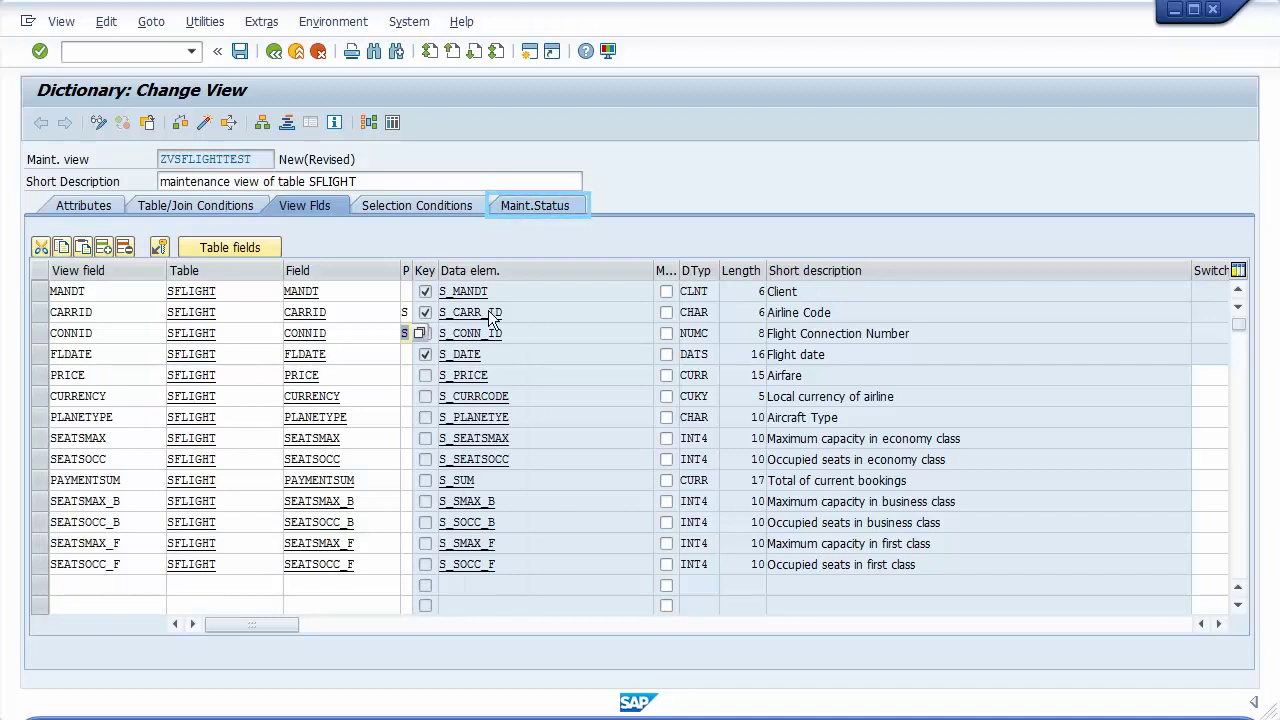
# - Save the ZVSFLIGHTTEST view as a local object in package $TMP
pyautogui.click(519, 213)
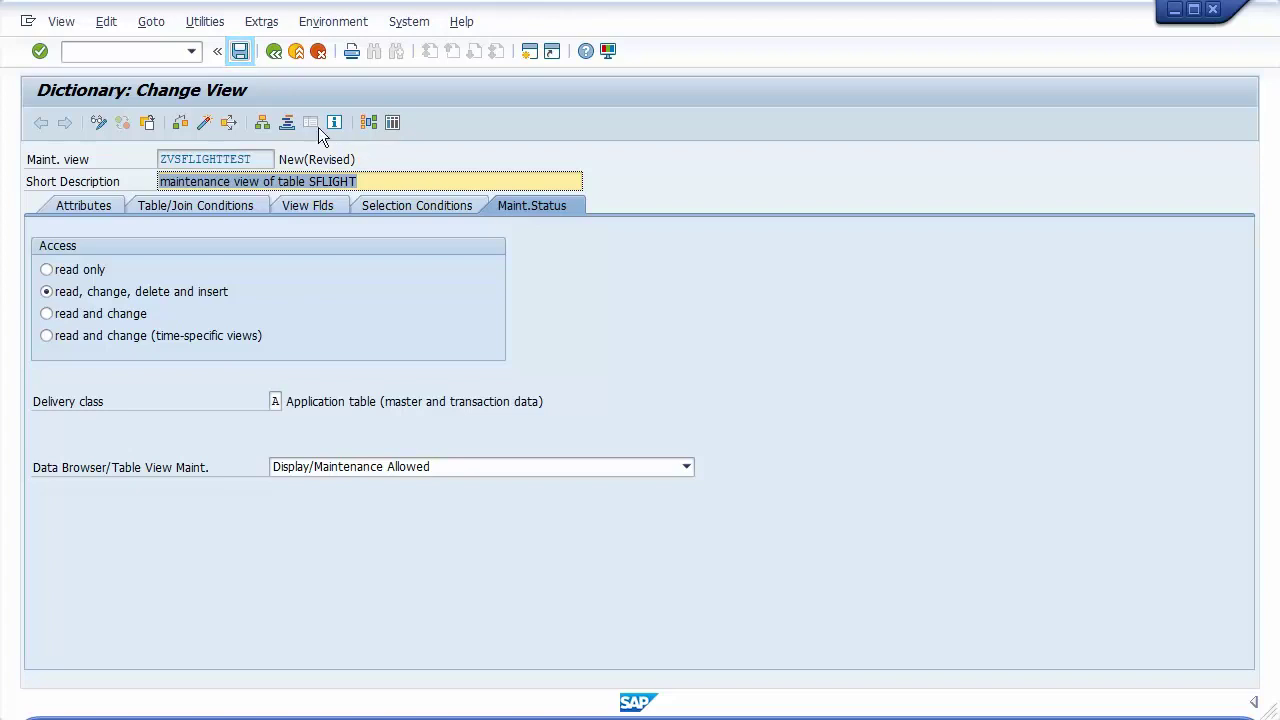
pyautogui.click(239, 52)
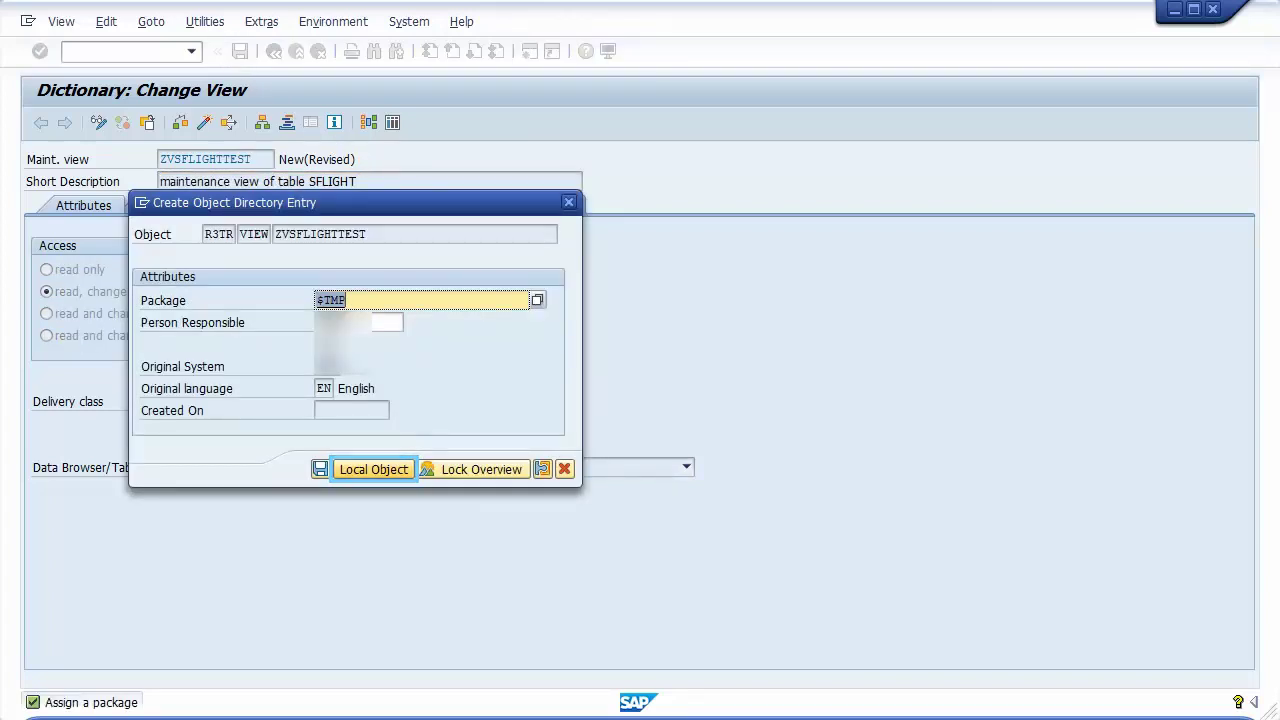
pyautogui.click(358, 475)
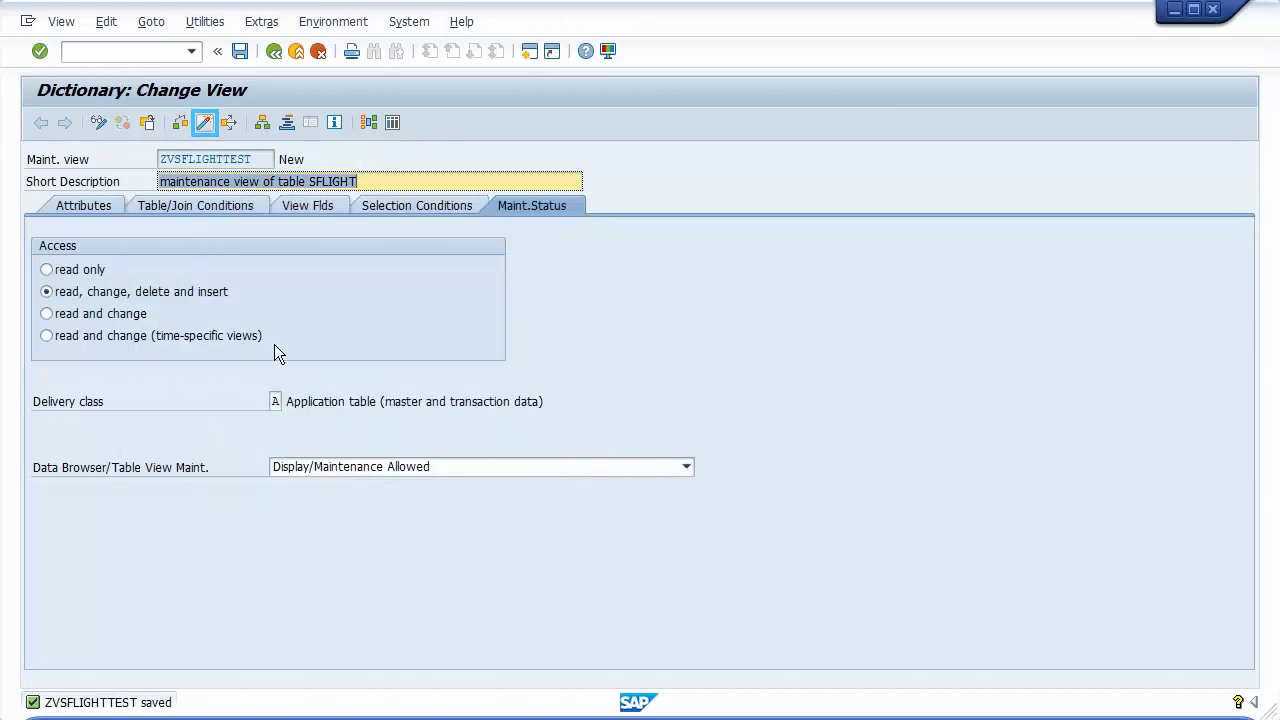
# - Activate the ZVSFLIGHTTEST view and open its table maintenance generator
pyautogui.click(201, 129)
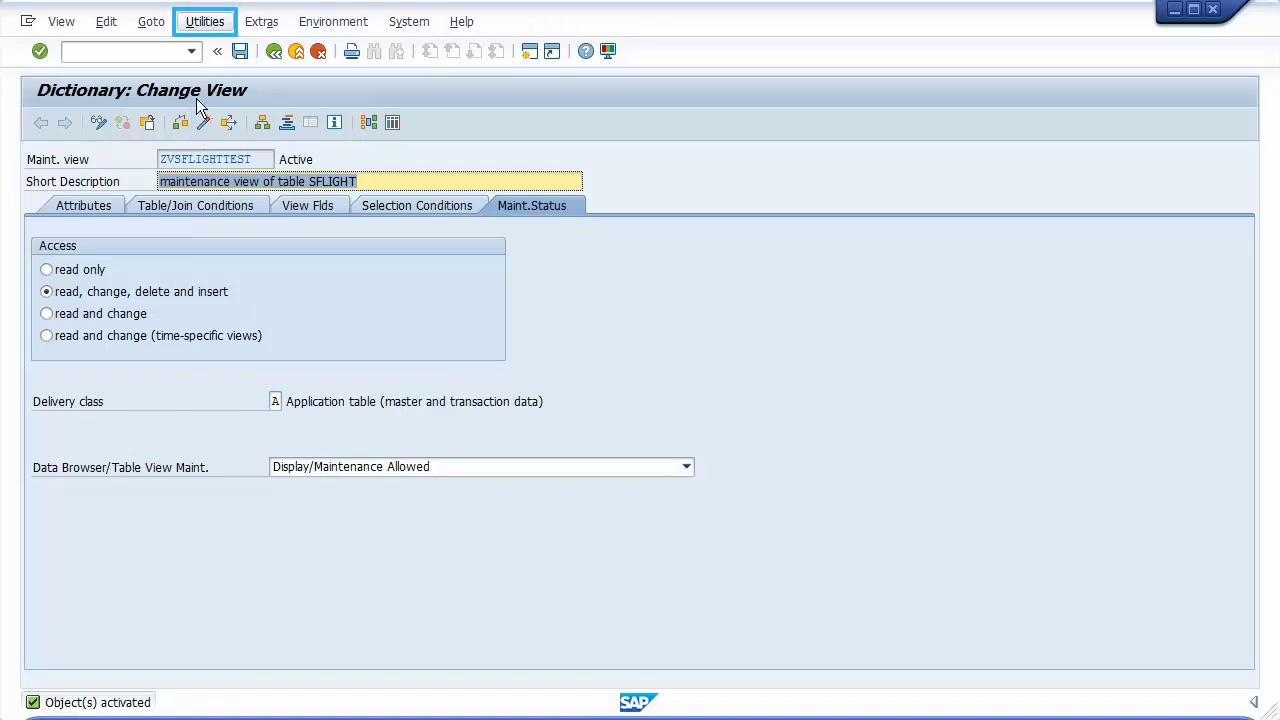
pyautogui.click(193, 28)
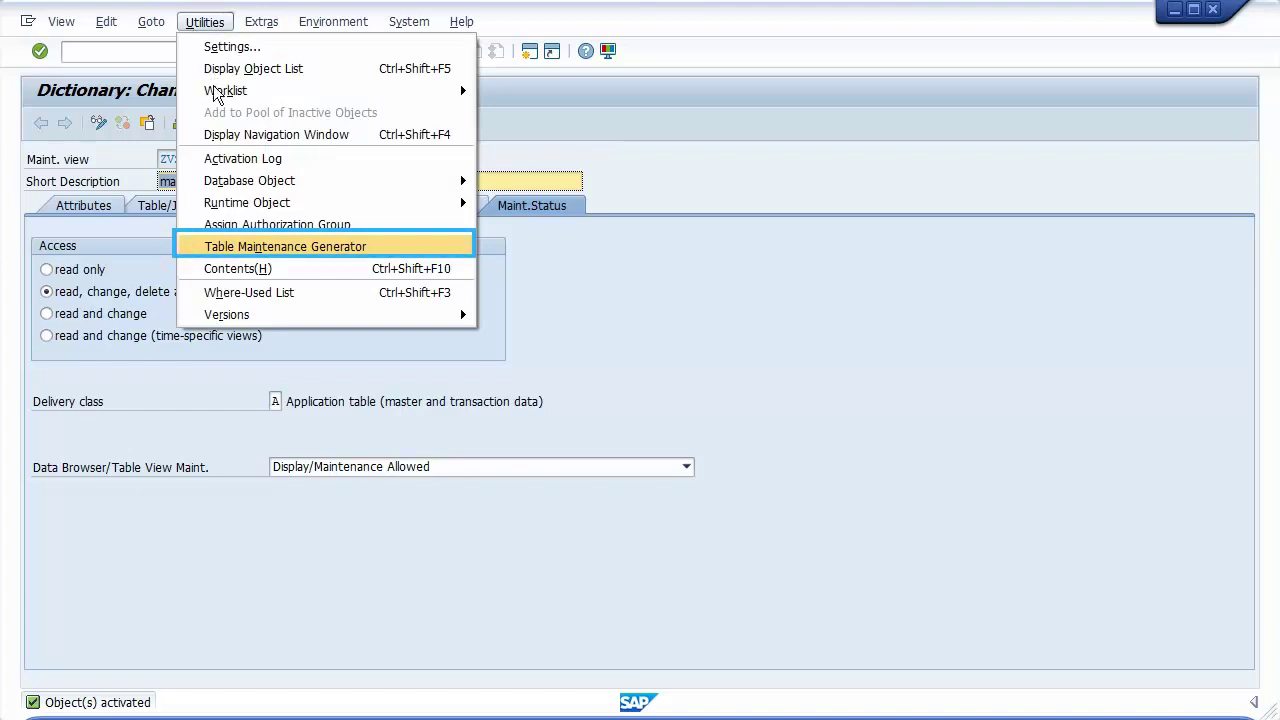
pyautogui.click(266, 248)
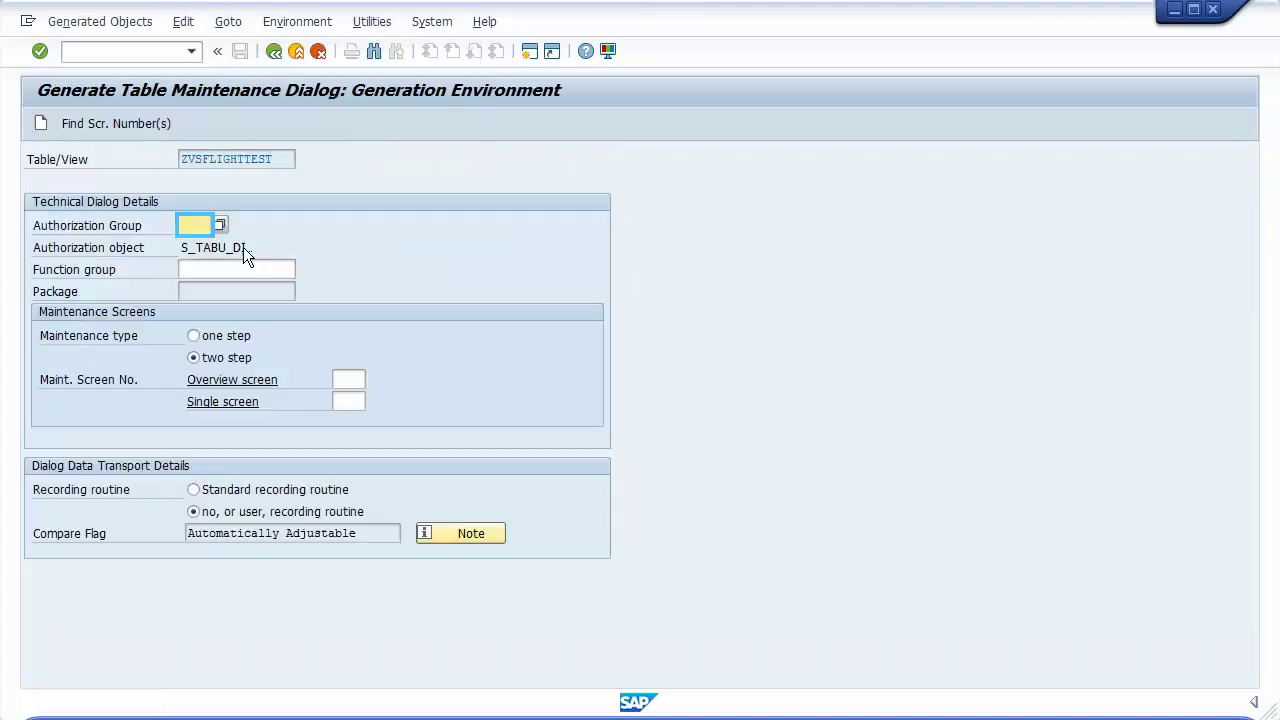
# - Assign authorization group &NC& and function group ZVSFLIGHTTEST to the maintenance dialog, with the one step maintenance type
pyautogui.write('&NC&')
pyautogui.press('Tab')
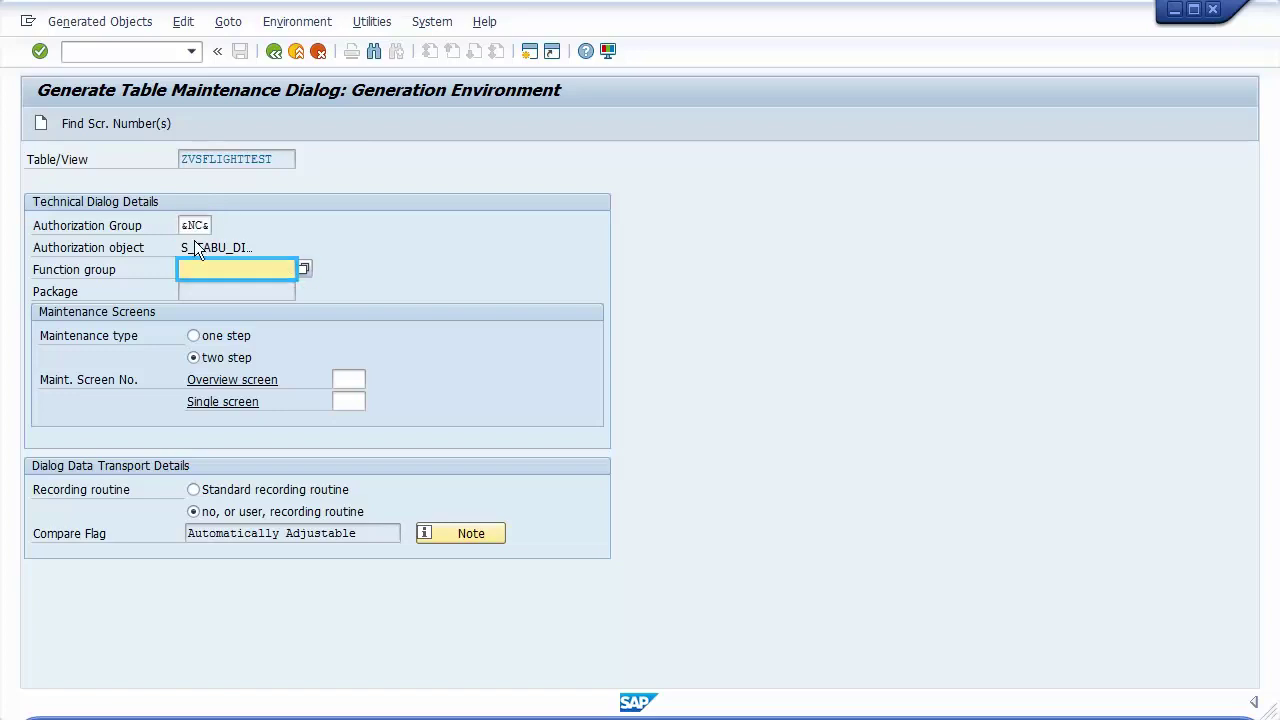
pyautogui.write('ZVSFLIGHTTEST')
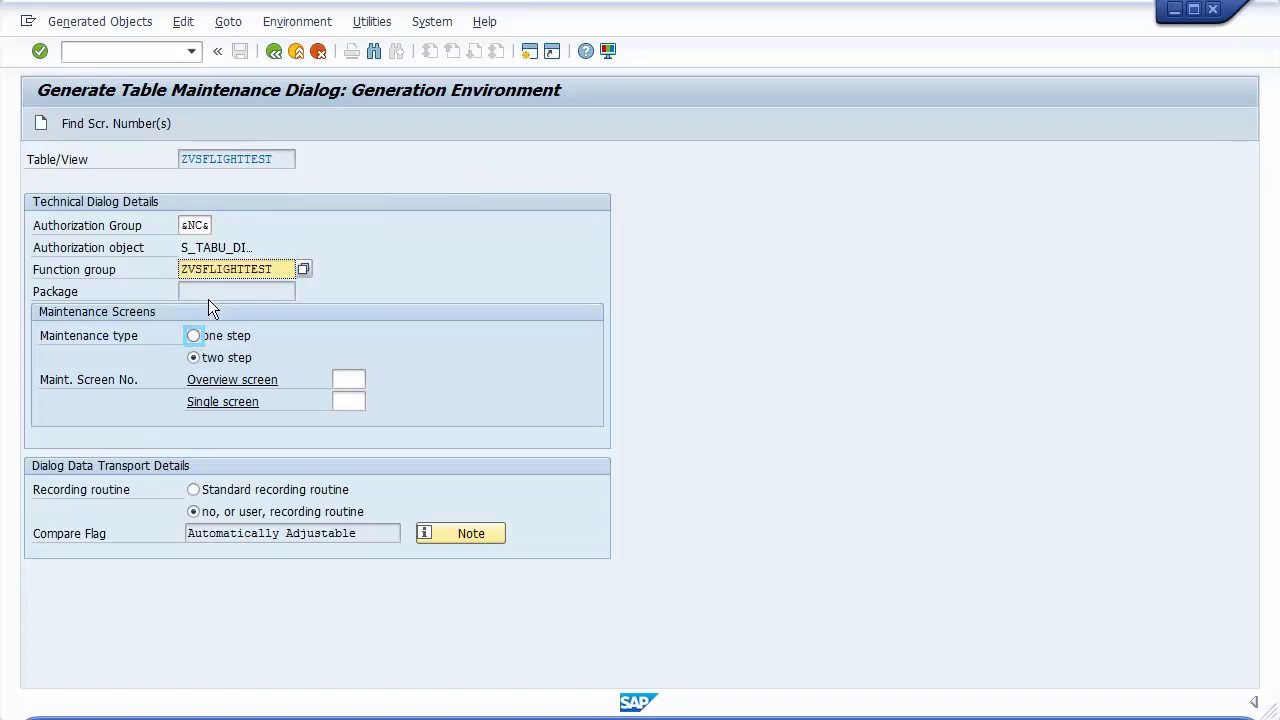
pyautogui.click(191, 339)
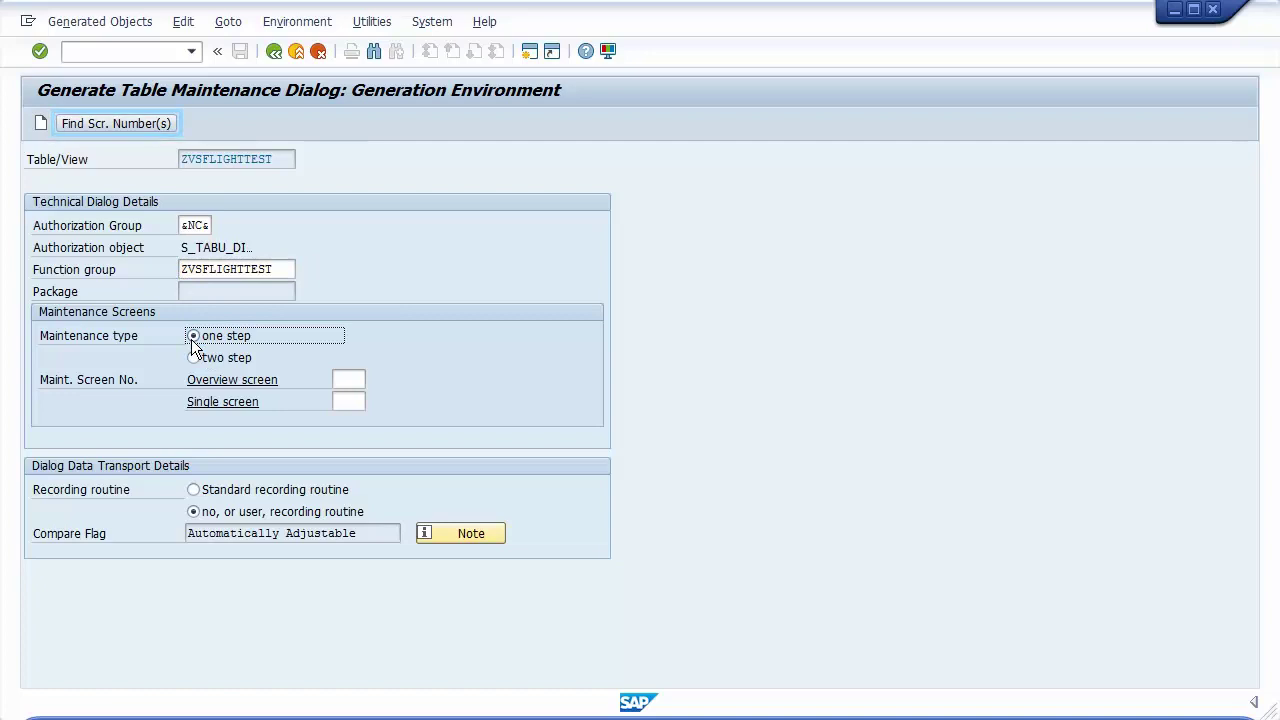
# - Have the maintenance screen number proposed and generate the ZVSFLIGHTTEST maintenance dialog, saving its function group in package $TMP
pyautogui.click(92, 129)
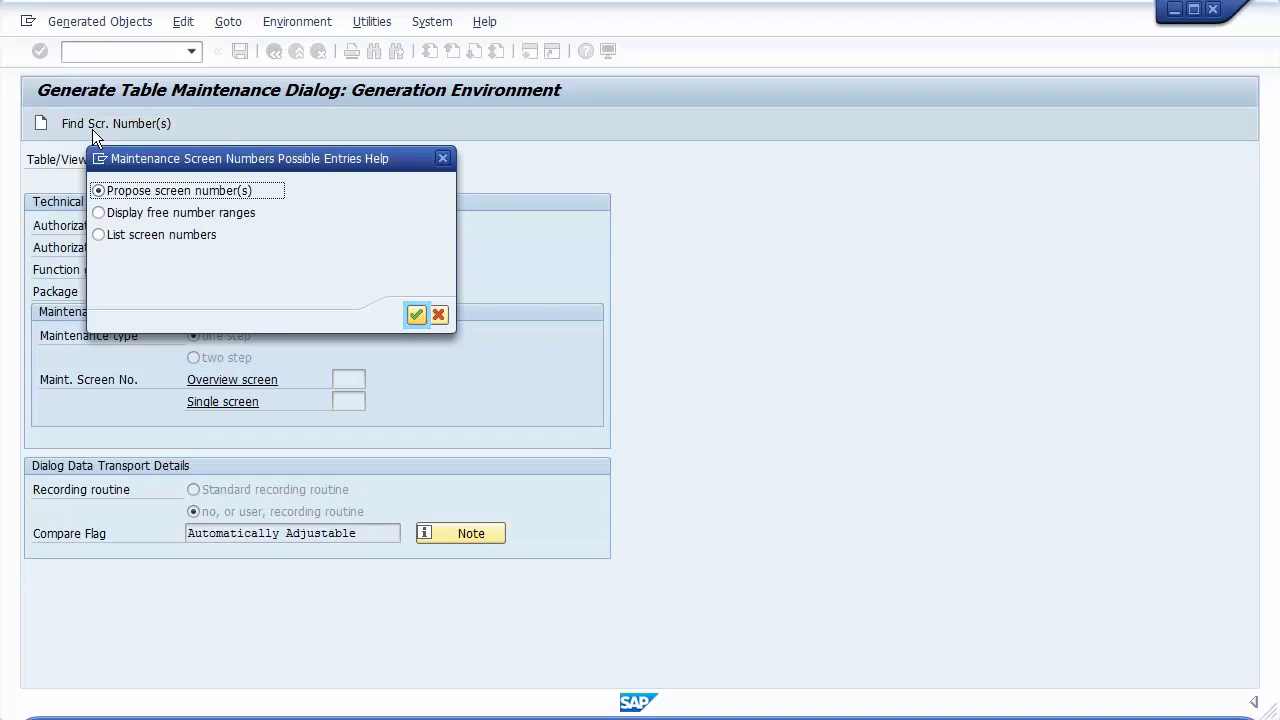
pyautogui.click(415, 317)
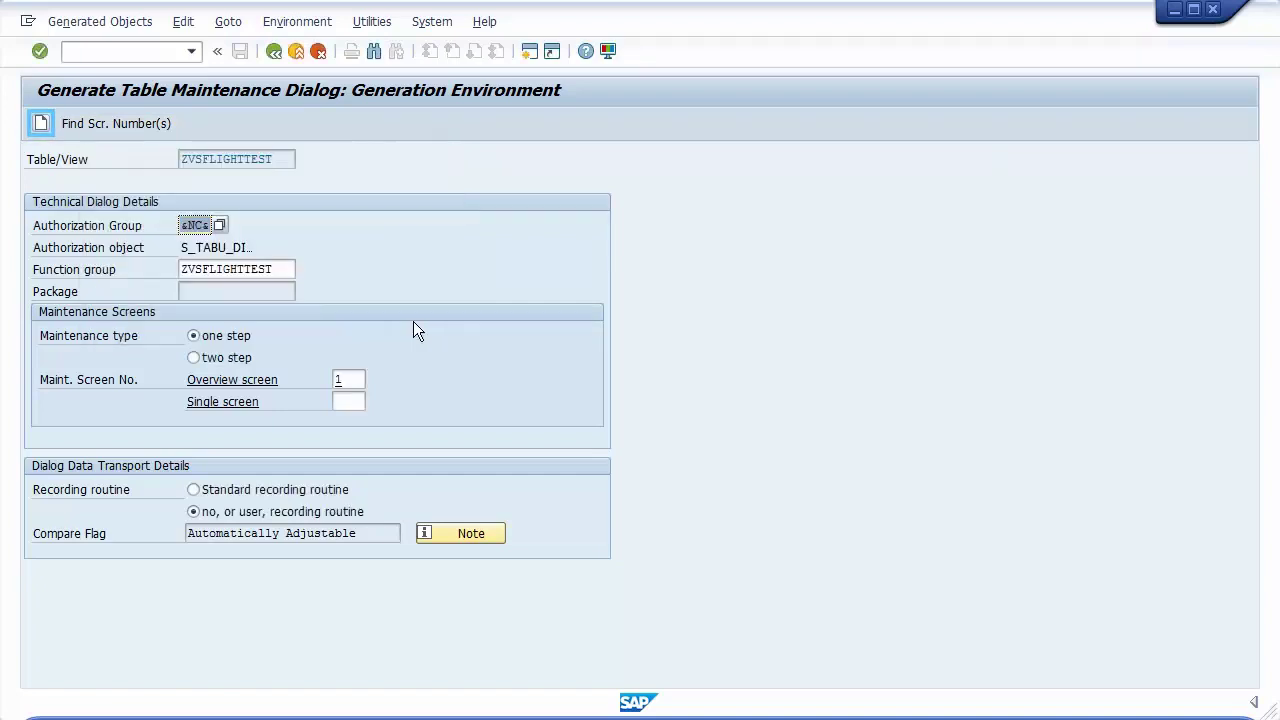
pyautogui.click(40, 124)
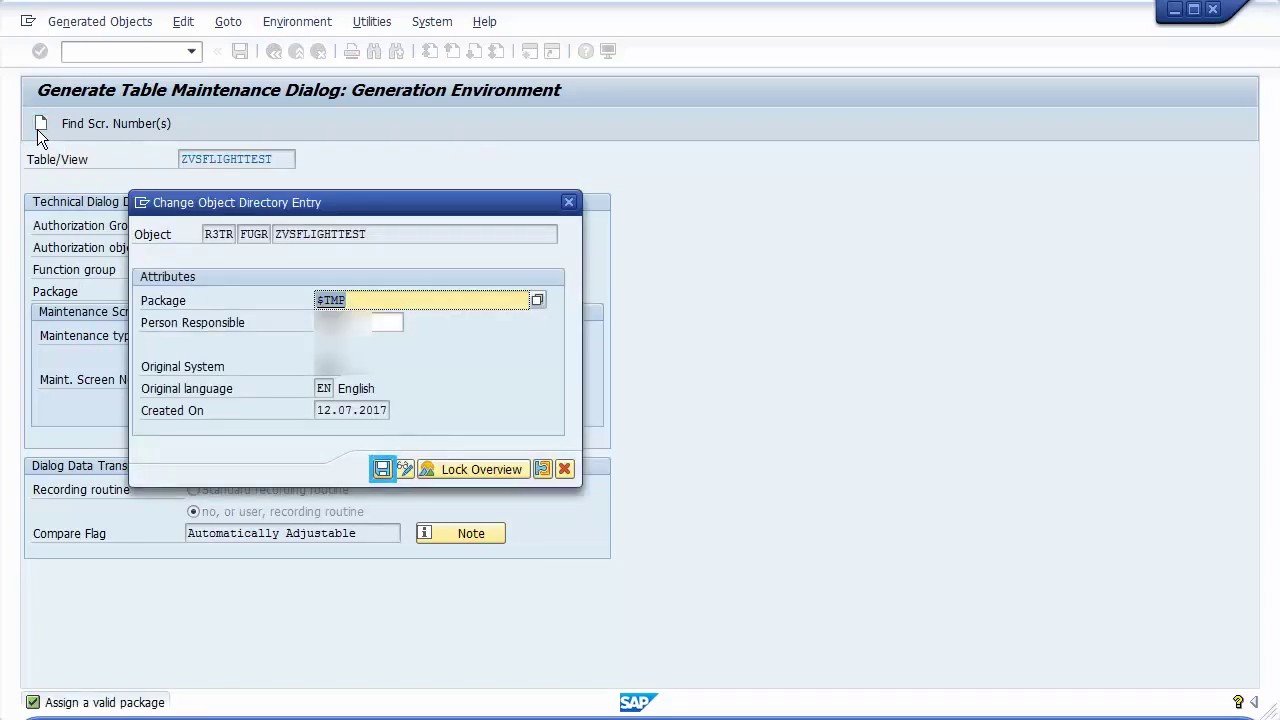
pyautogui.click(381, 471)
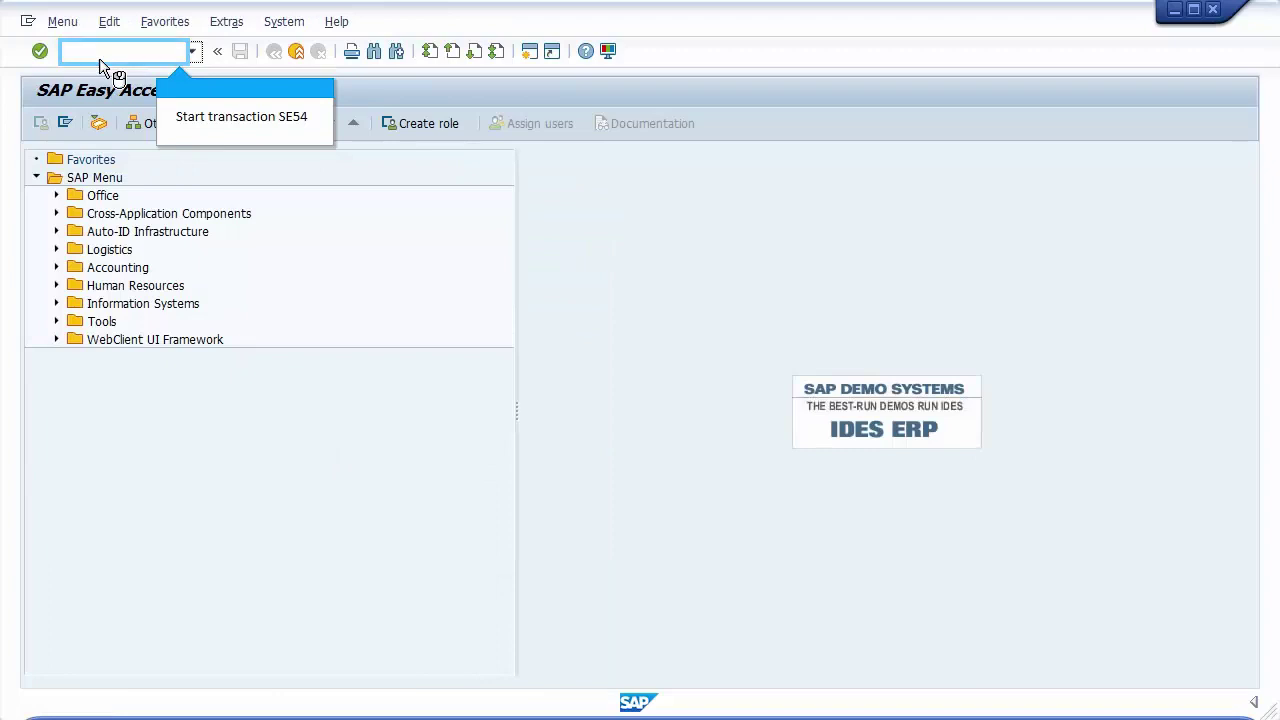
# - Start transaction SE54 and create view cluster ZVC_SFLIGHTTEST as a local object
pyautogui.write('SE54')
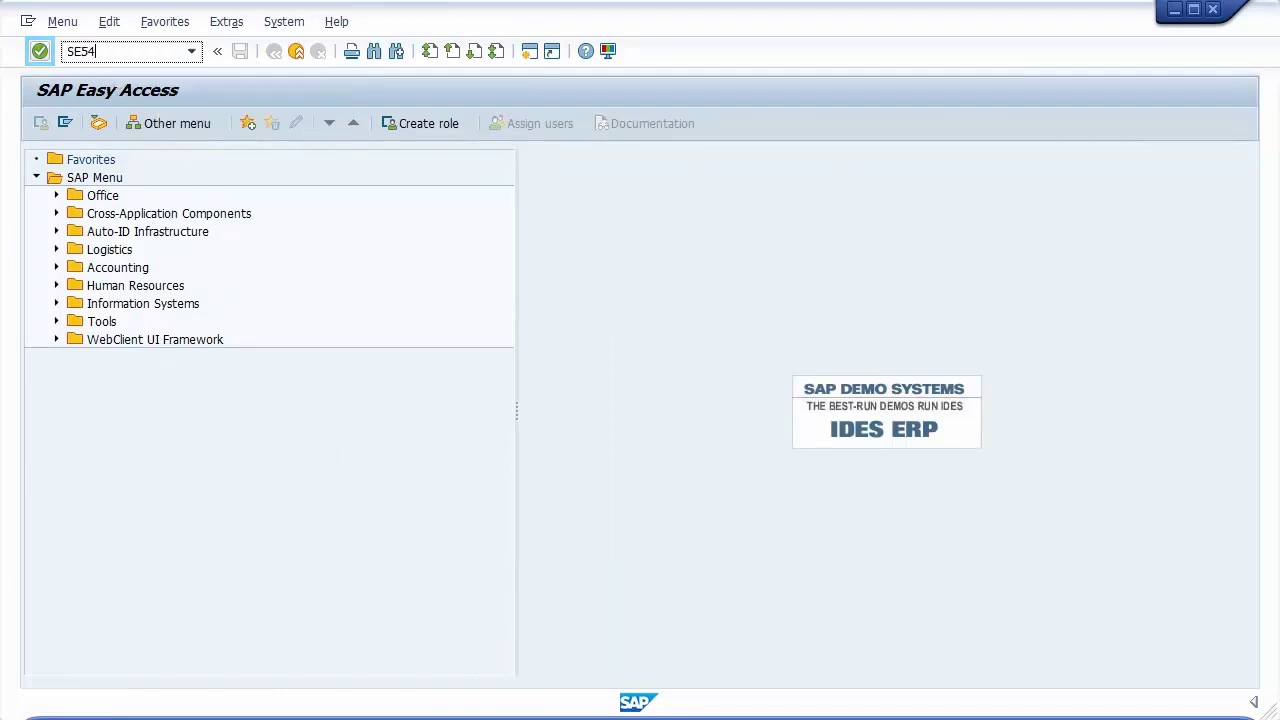
pyautogui.click(40, 51)
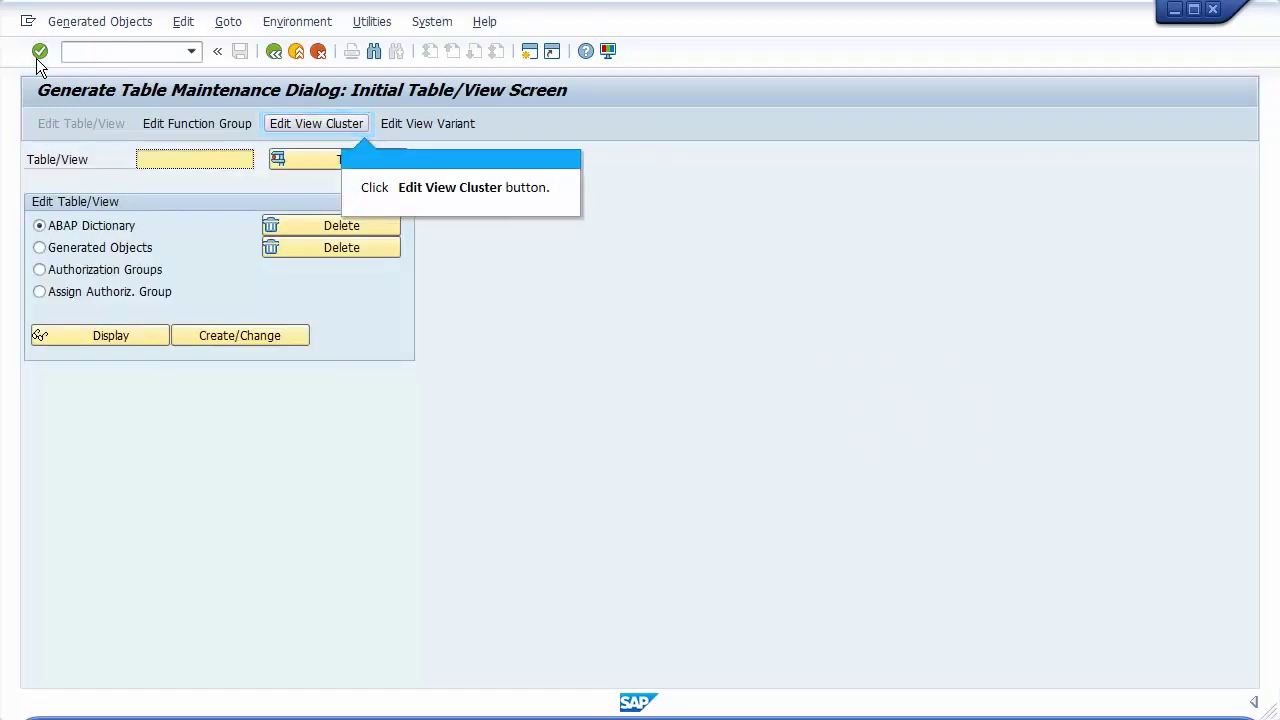
pyautogui.click(295, 129)
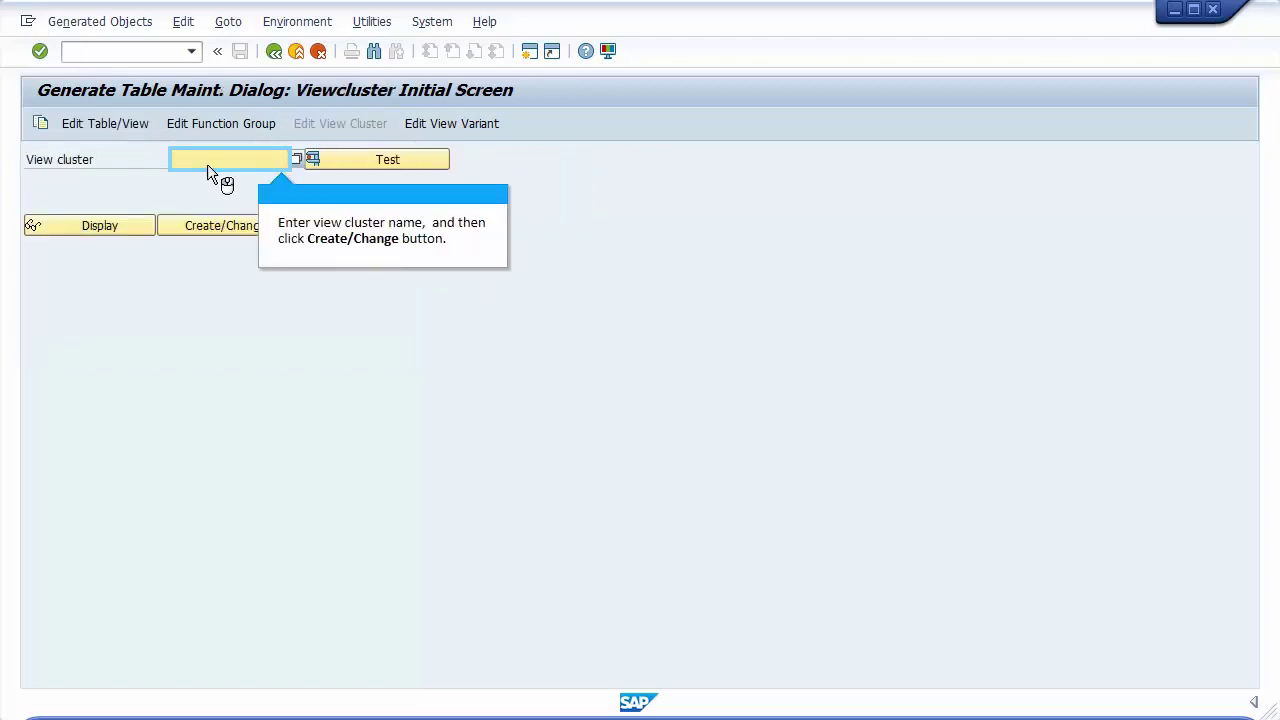
pyautogui.write('ZVC_SFLIGHTTEST')
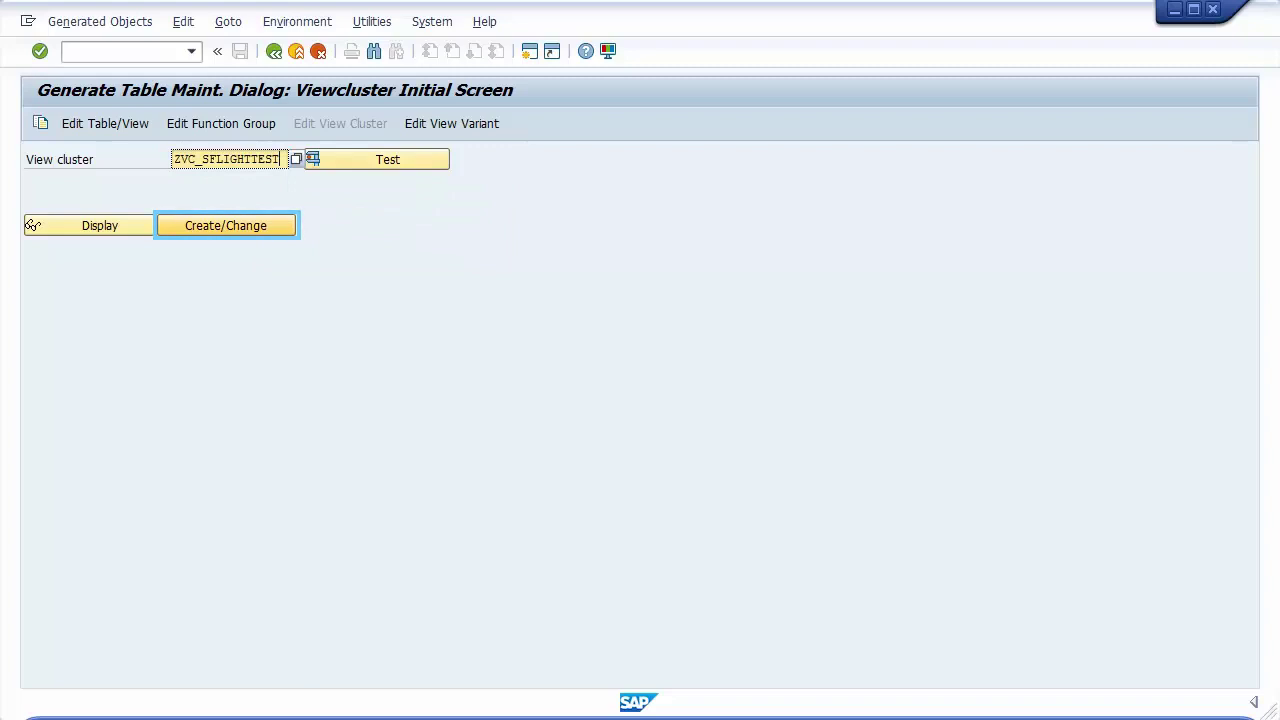
pyautogui.click(199, 232)
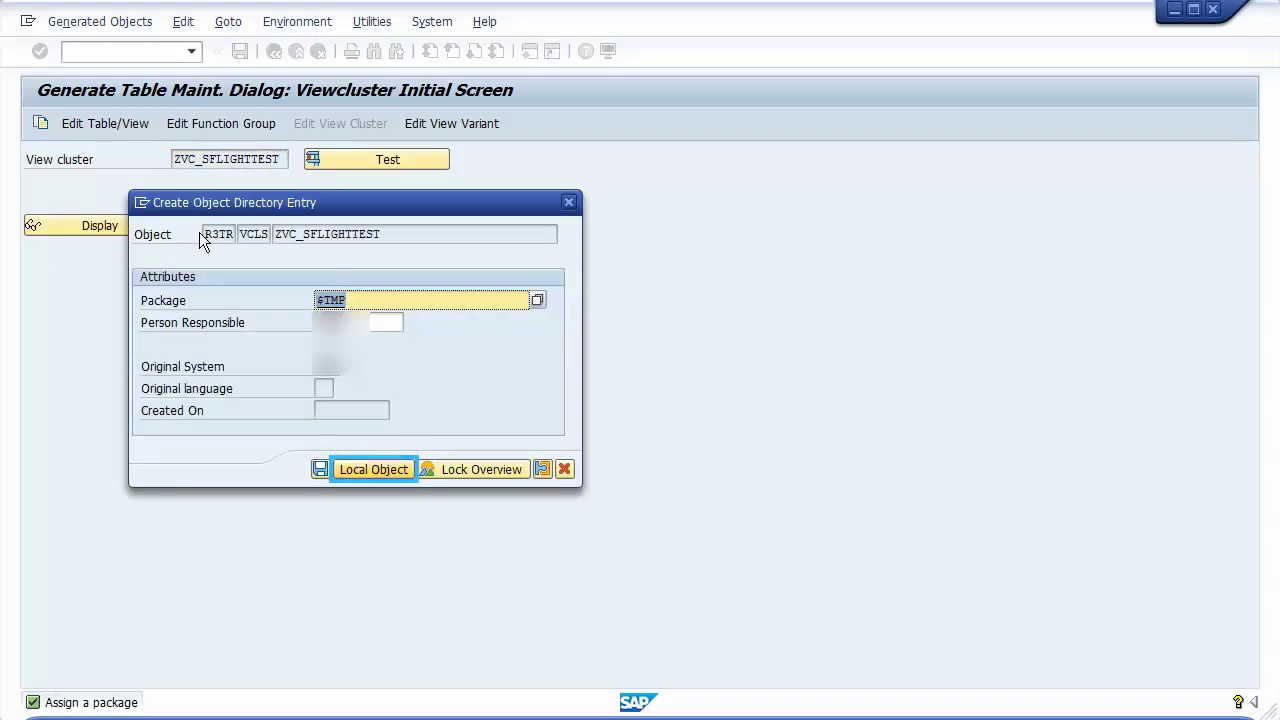
pyautogui.click(358, 473)
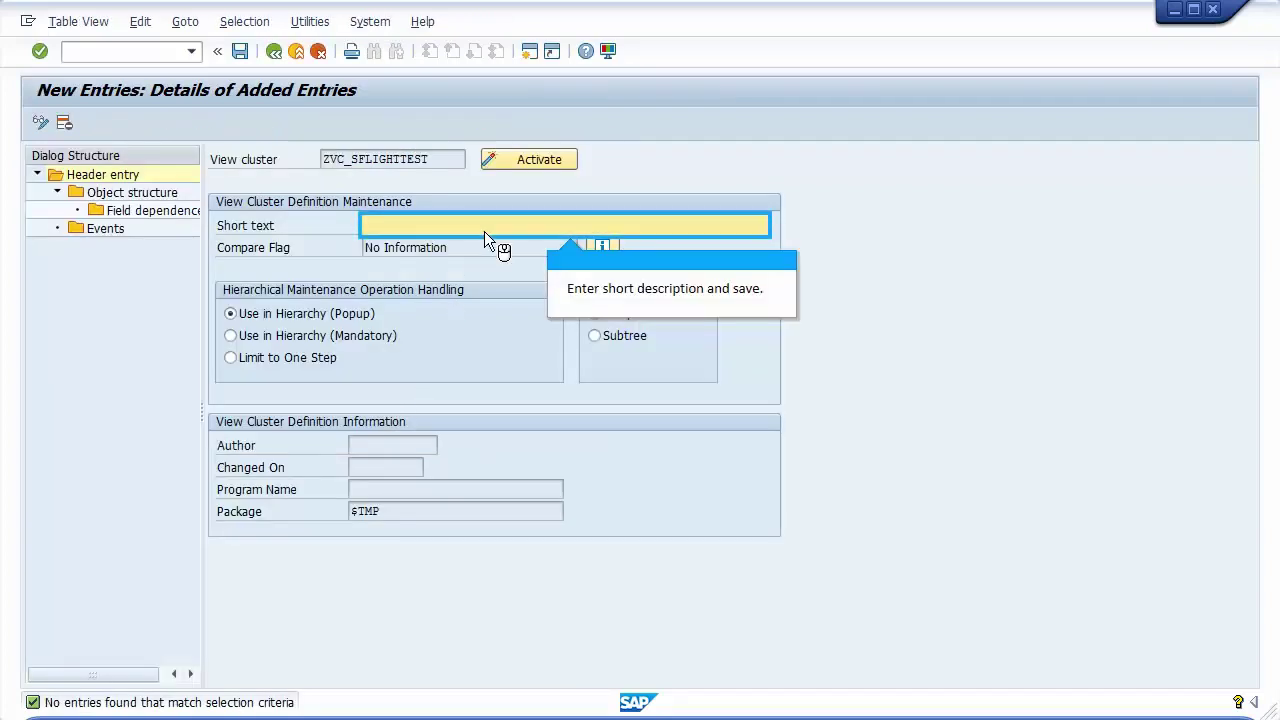
# - Save the view cluster header with the short text "test" and open its object structure for changes
pyautogui.write('test')
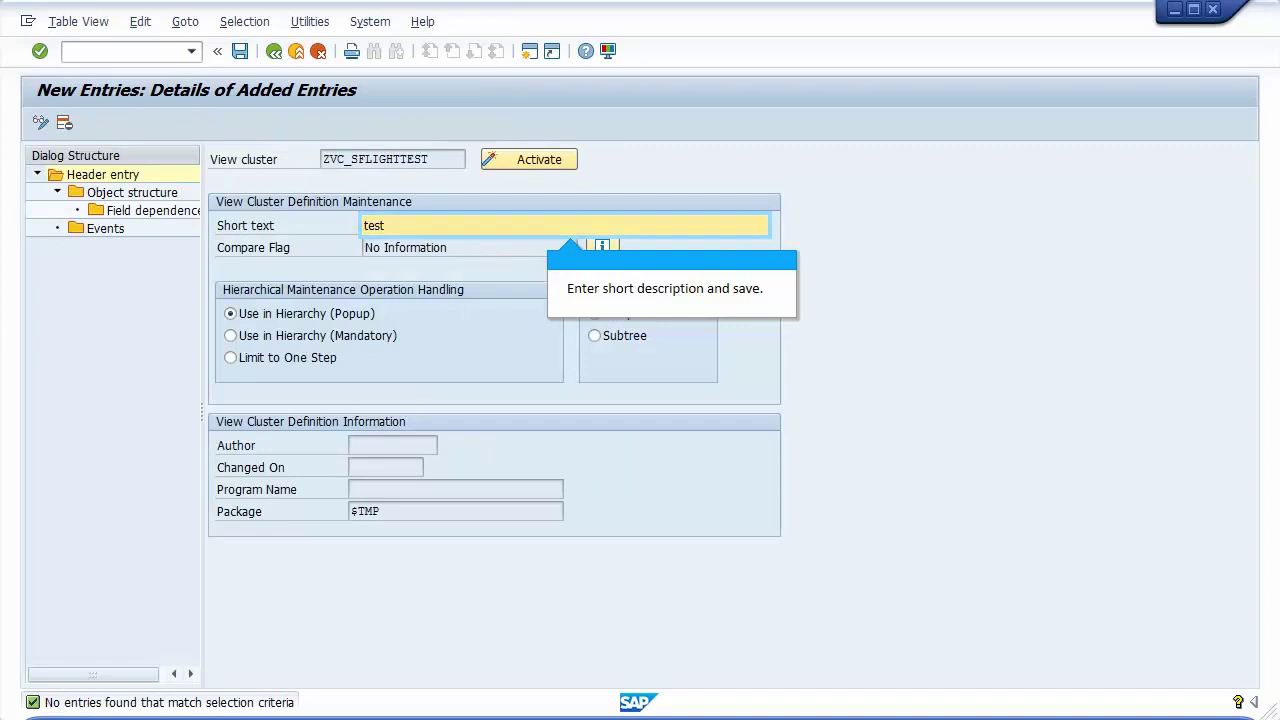
pyautogui.hotkey('ctrl', 's')
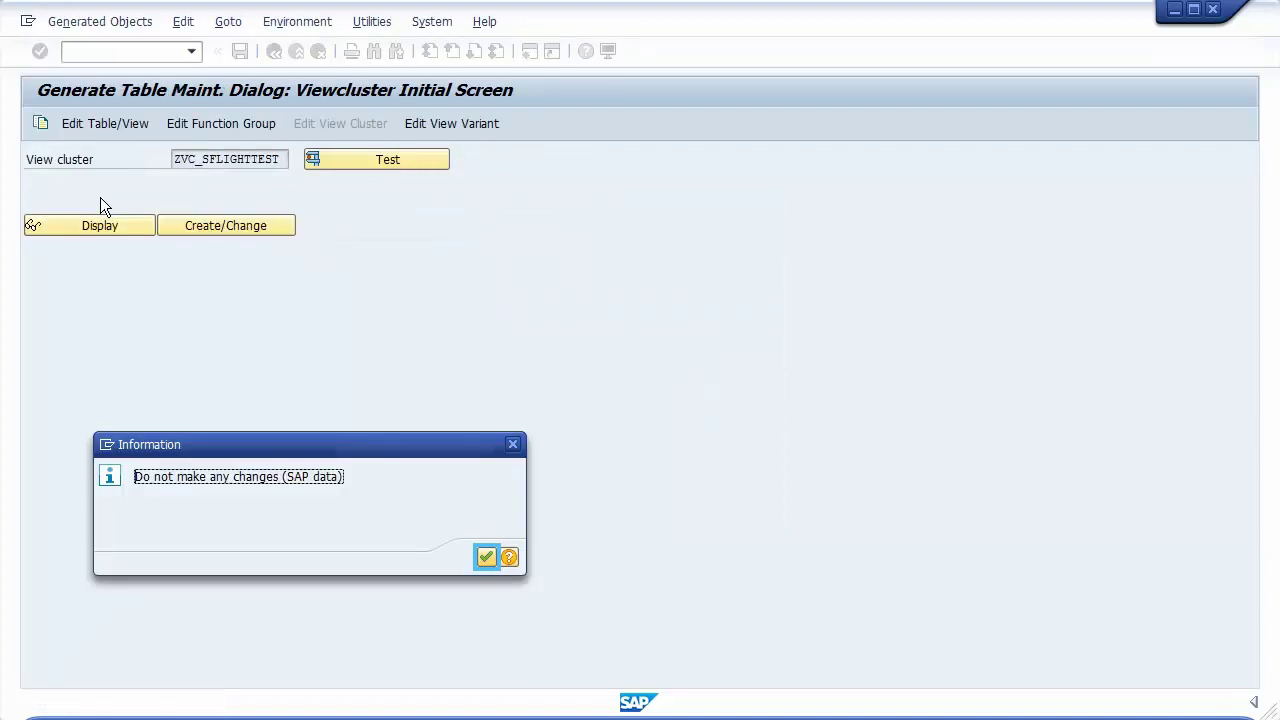
pyautogui.click(483, 563)
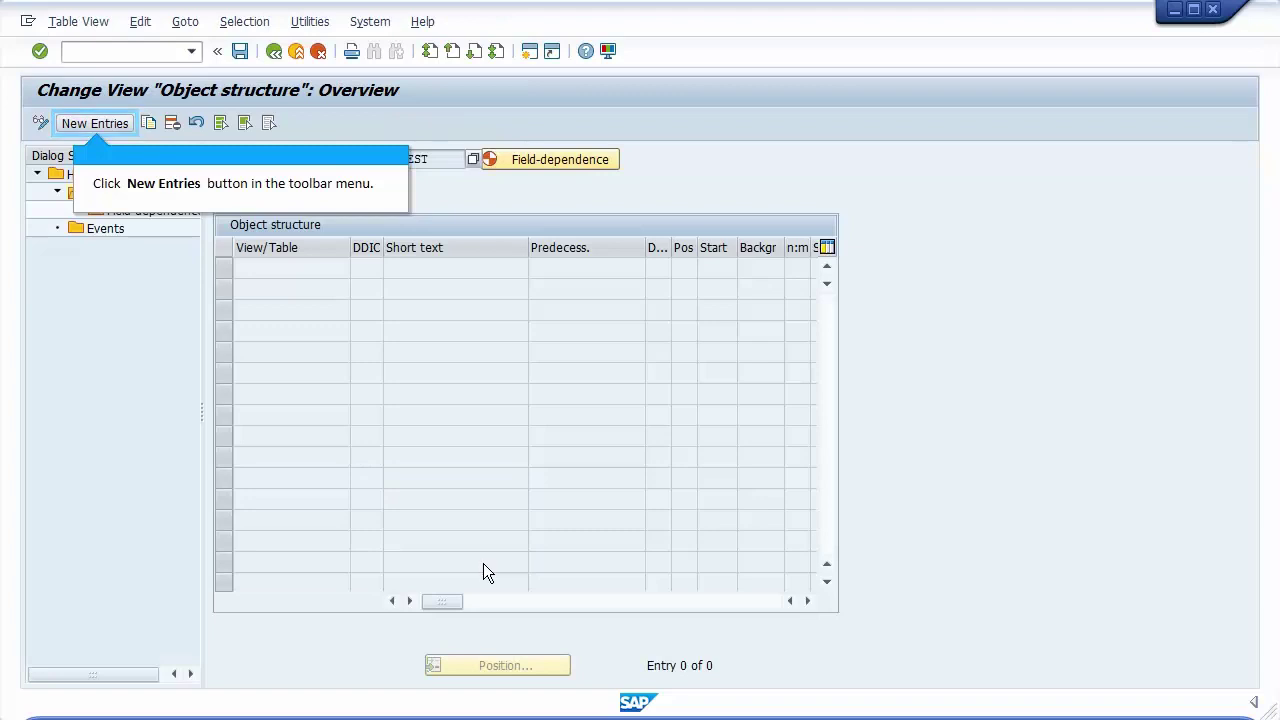
# - Add a new object structure entry for view ZVSCARRtest with the short text "table SCARR"
pyautogui.click(94, 123)
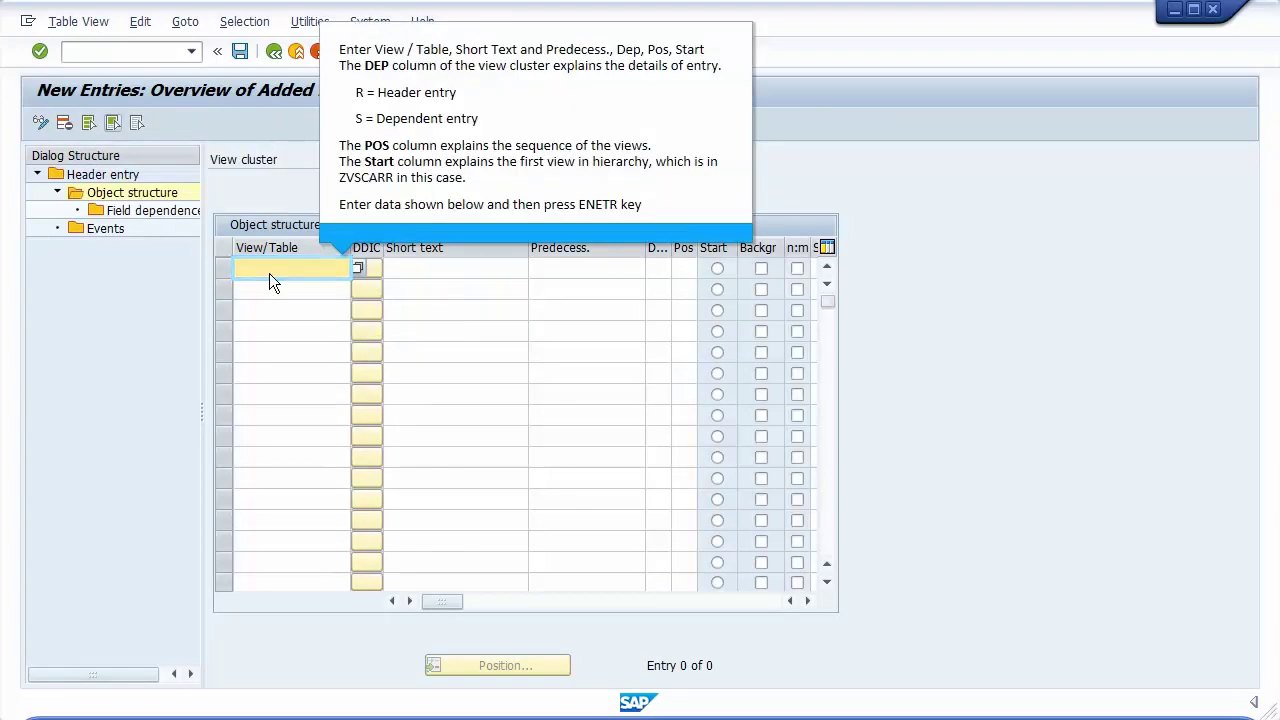
pyautogui.write('CARRtest')
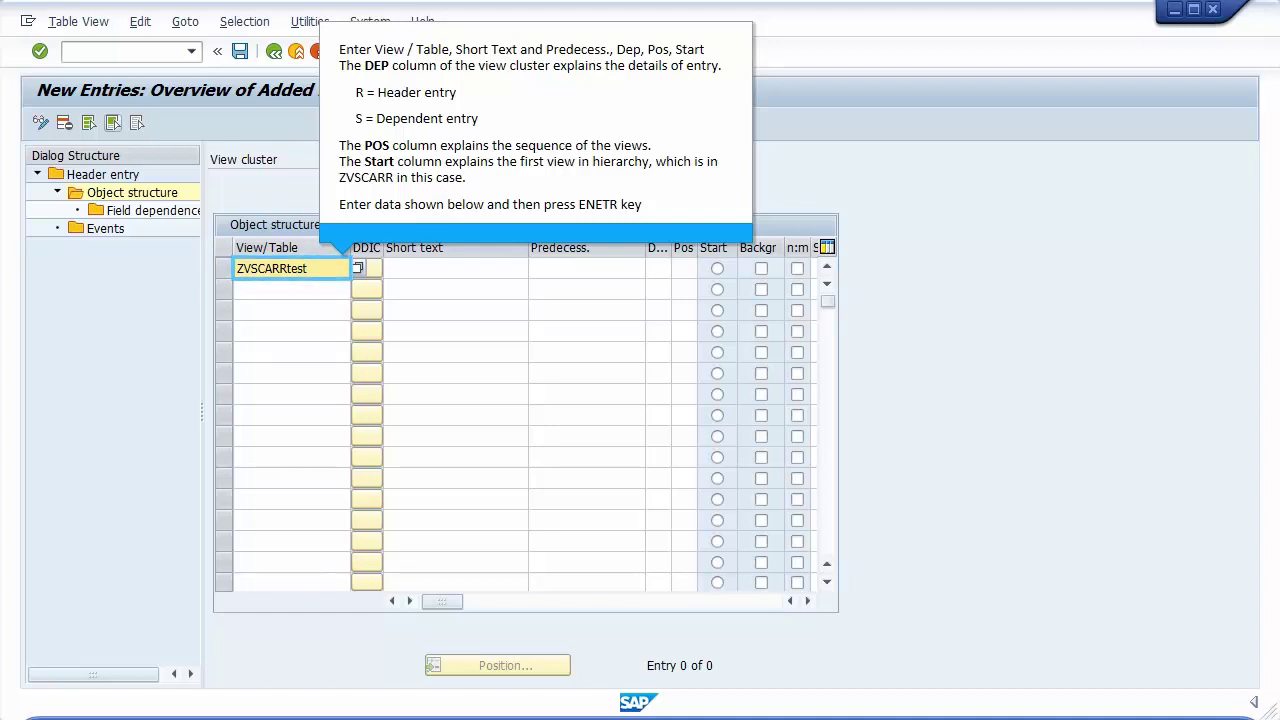
pyautogui.press('Return')
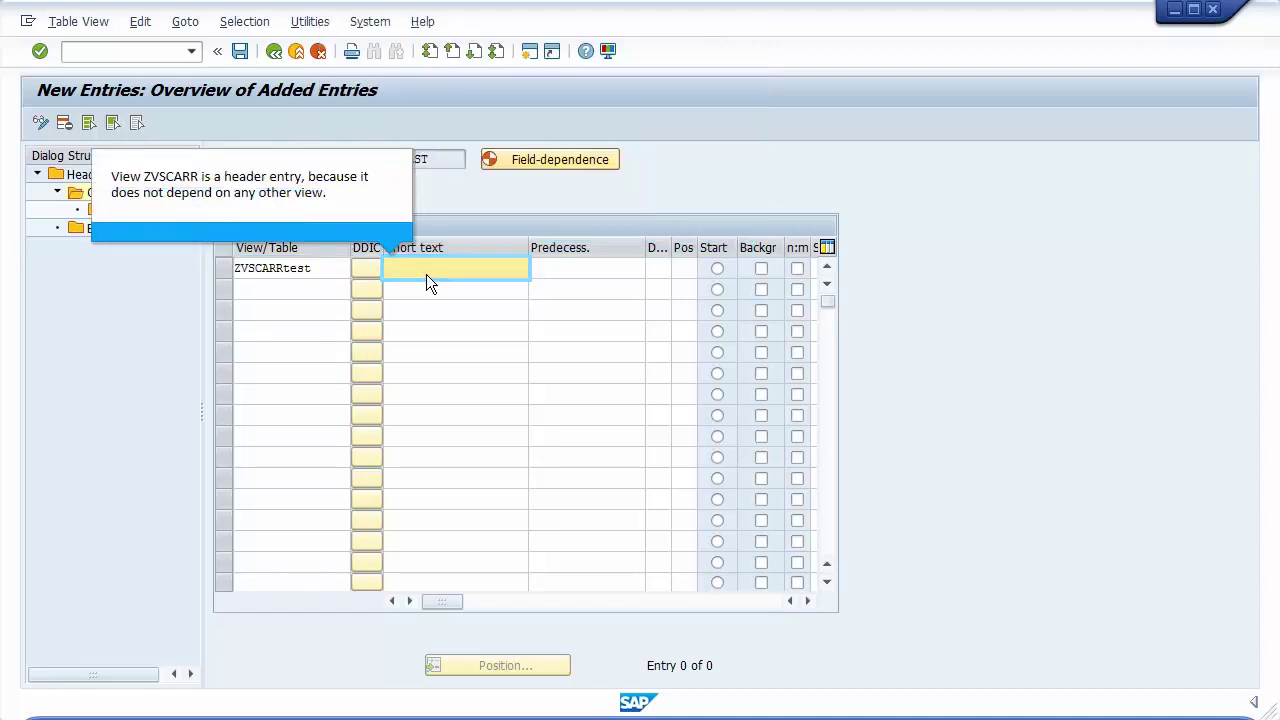
pyautogui.write('table ')
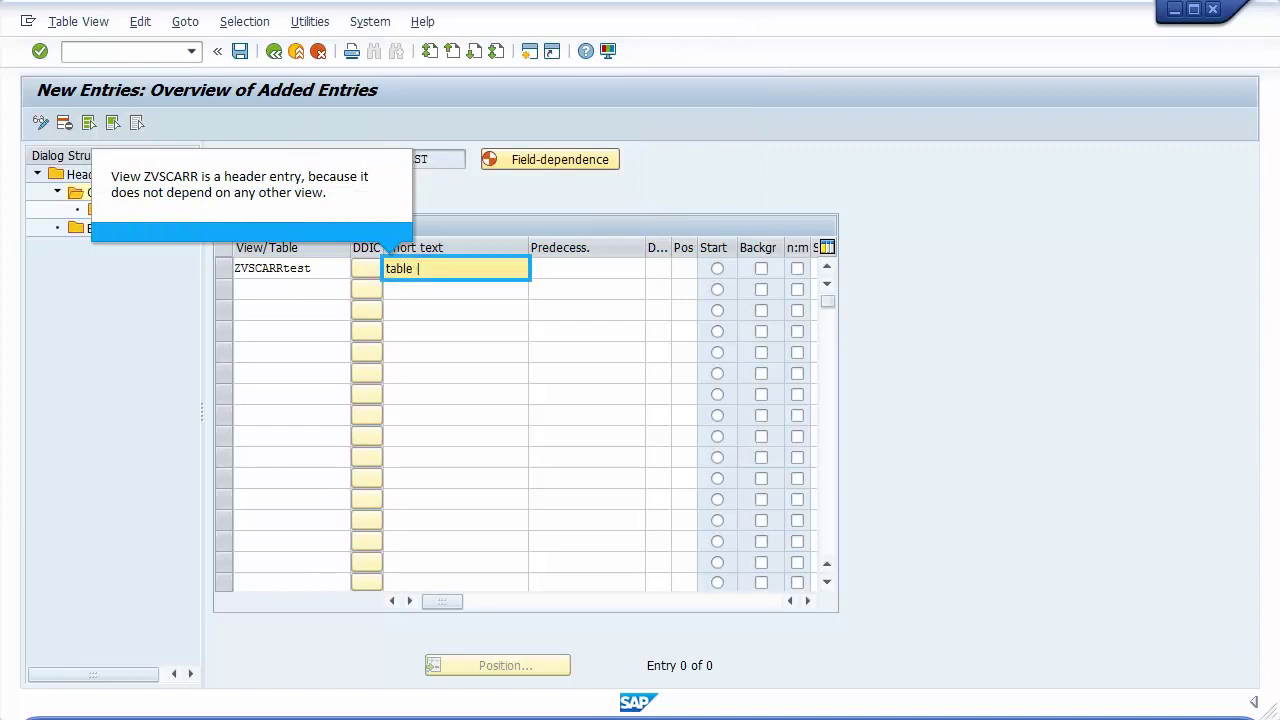
pyautogui.write('SCARR')
pyautogui.press('Tab')
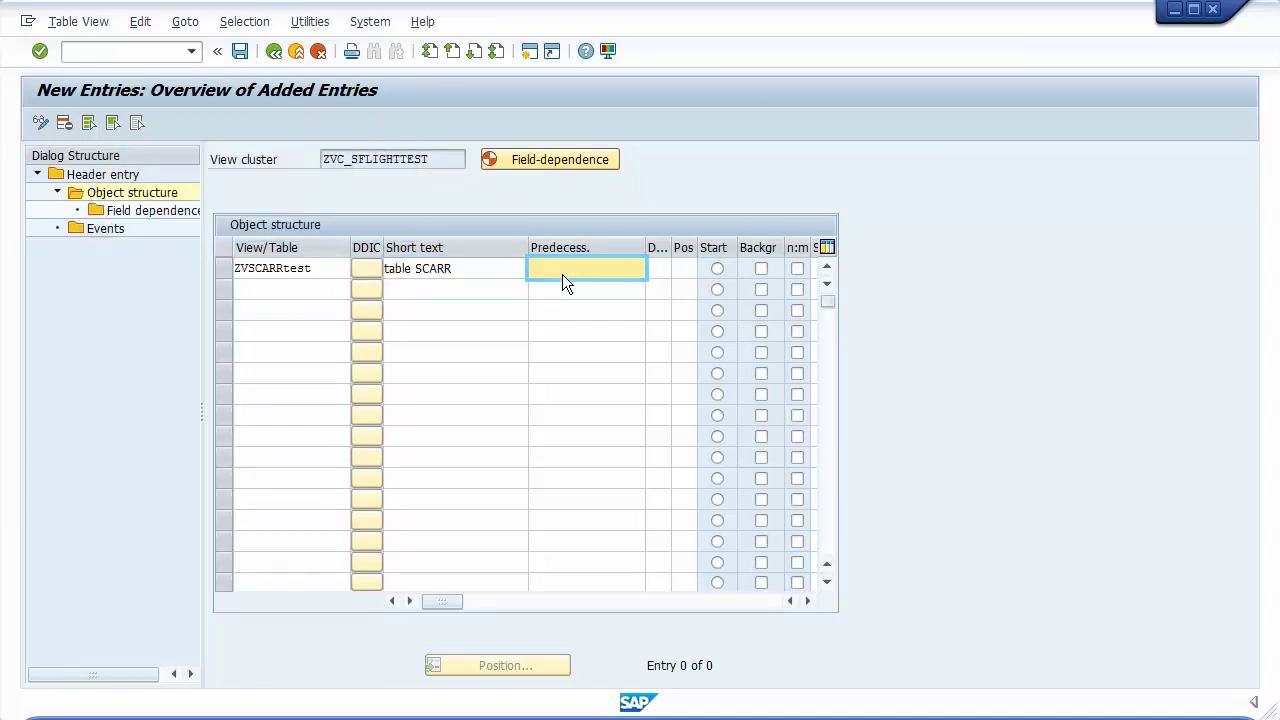
# - Complete the SCARR entry with predecessor ZVSCARRtest, dependency R and position 1, and make it the start view
pyautogui.write('ZVSCARRtest')
pyautogui.press('Tab')
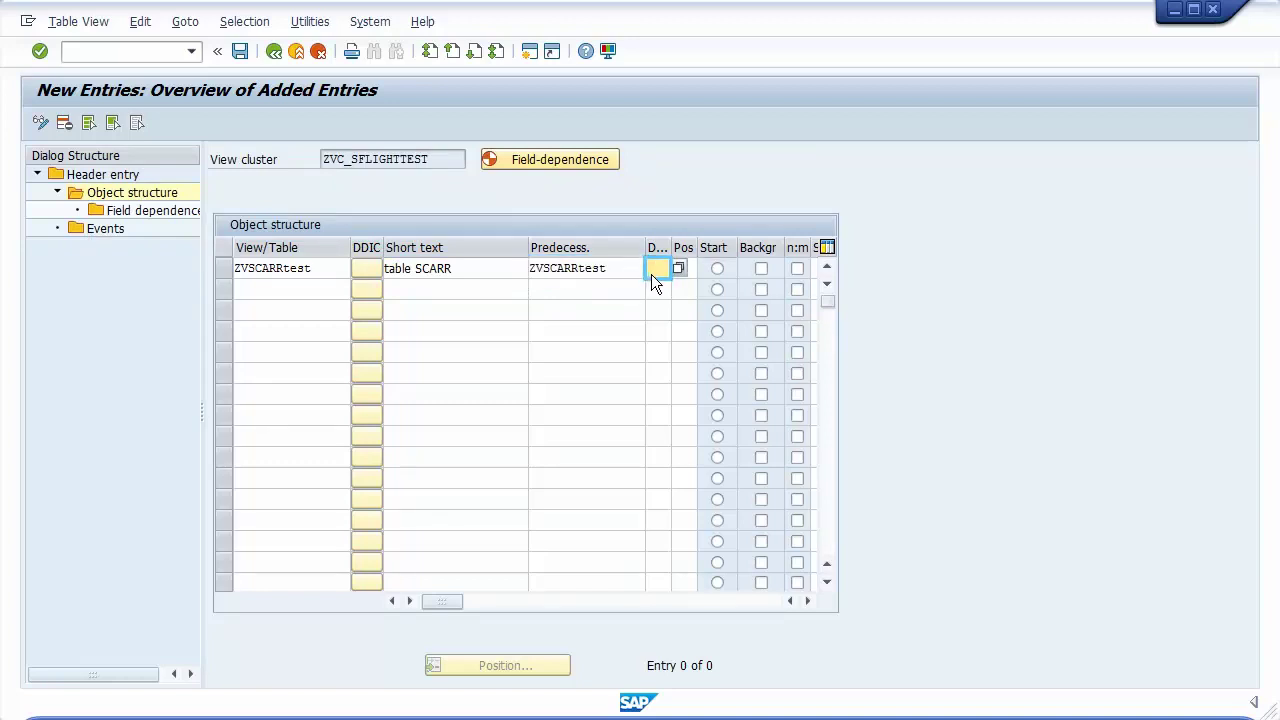
pyautogui.write('R')
pyautogui.press('Tab')
pyautogui.click(679, 274)
pyautogui.click(716, 269)
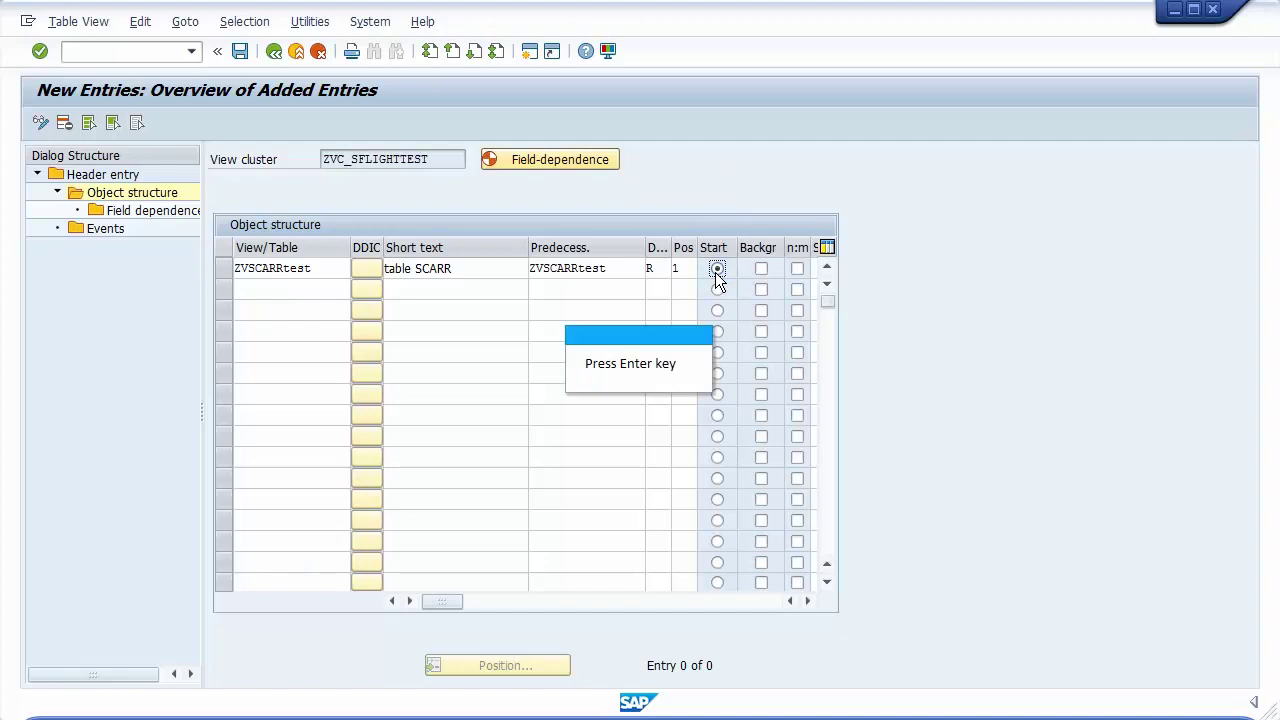
pyautogui.press('Return')
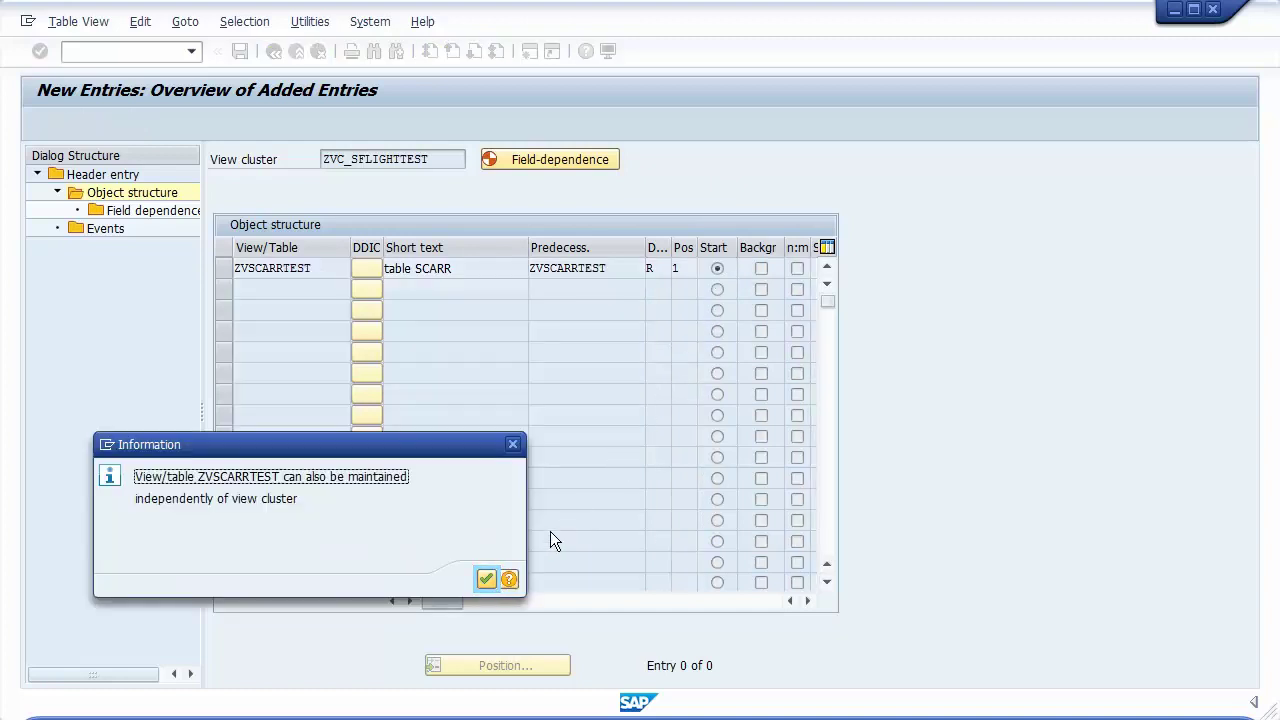
pyautogui.click(485, 579)
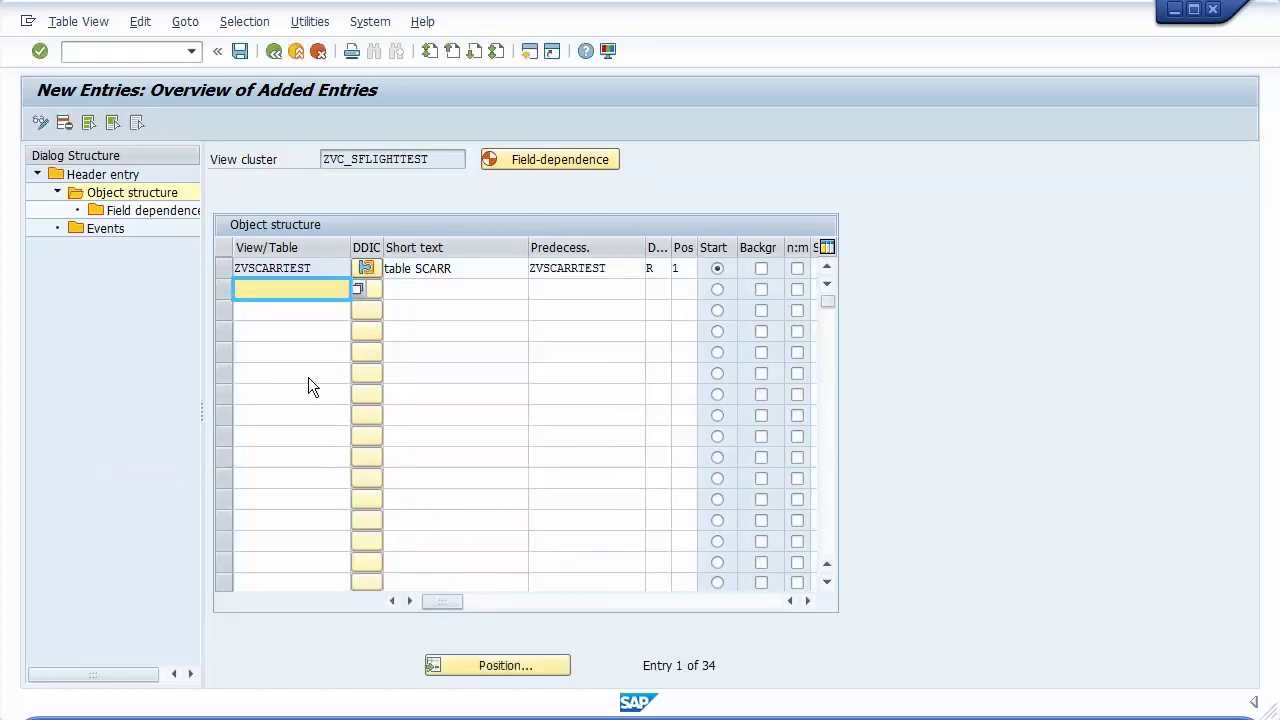
# - Add a second object structure entry for view ZVSPFLITEST with the short text "table SPFLI"
pyautogui.write('ZVSP')
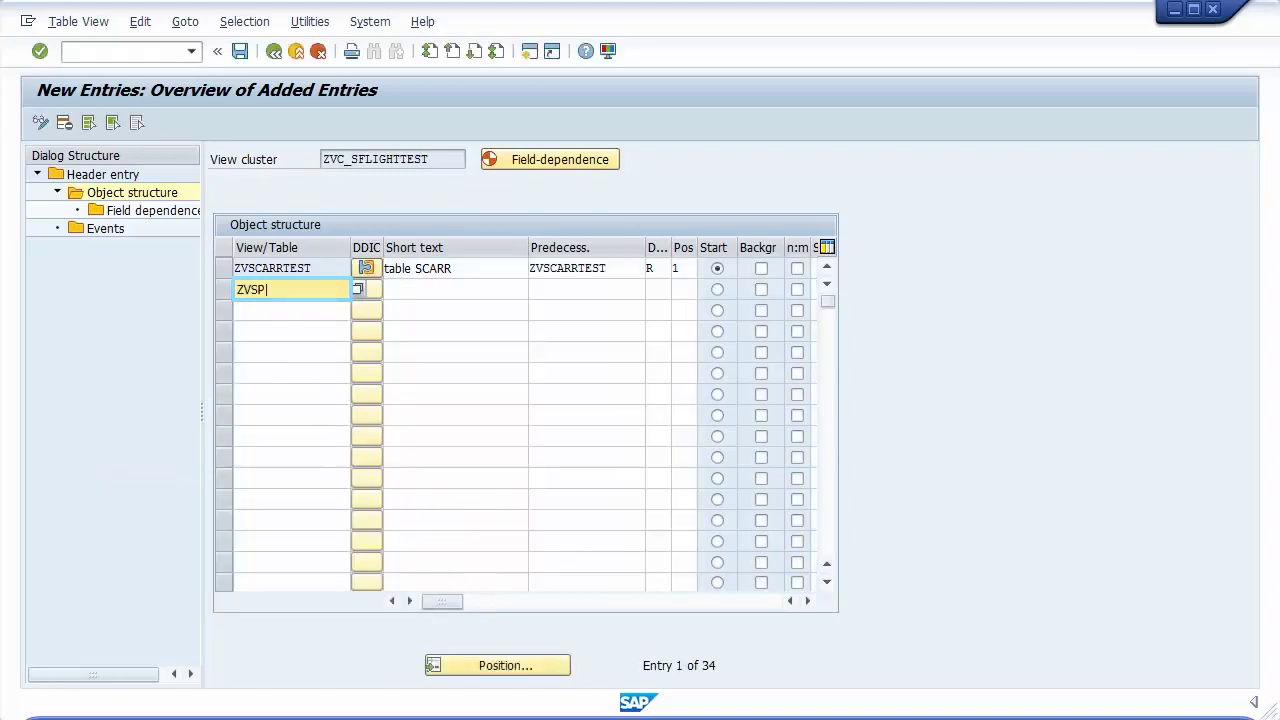
pyautogui.write('FLITEST')
pyautogui.press('Tab')
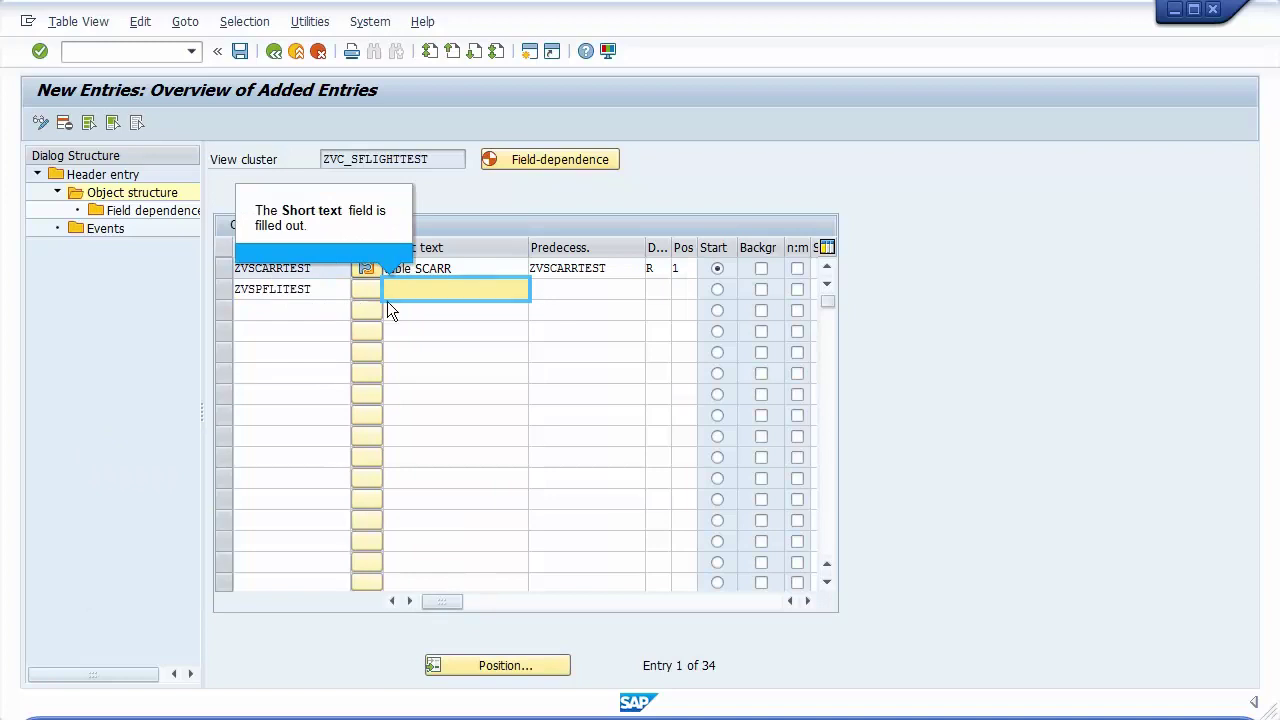
pyautogui.write('tabl')
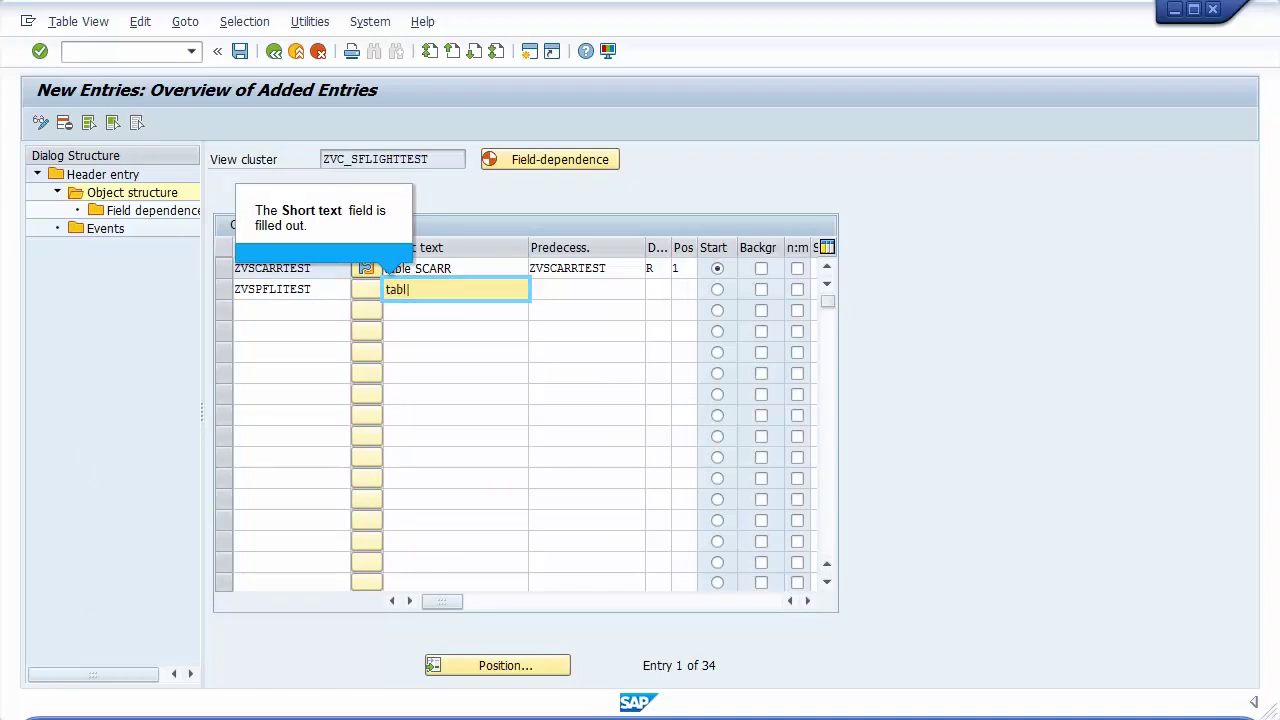
pyautogui.write('e SPFLI')
pyautogui.press('Tab')
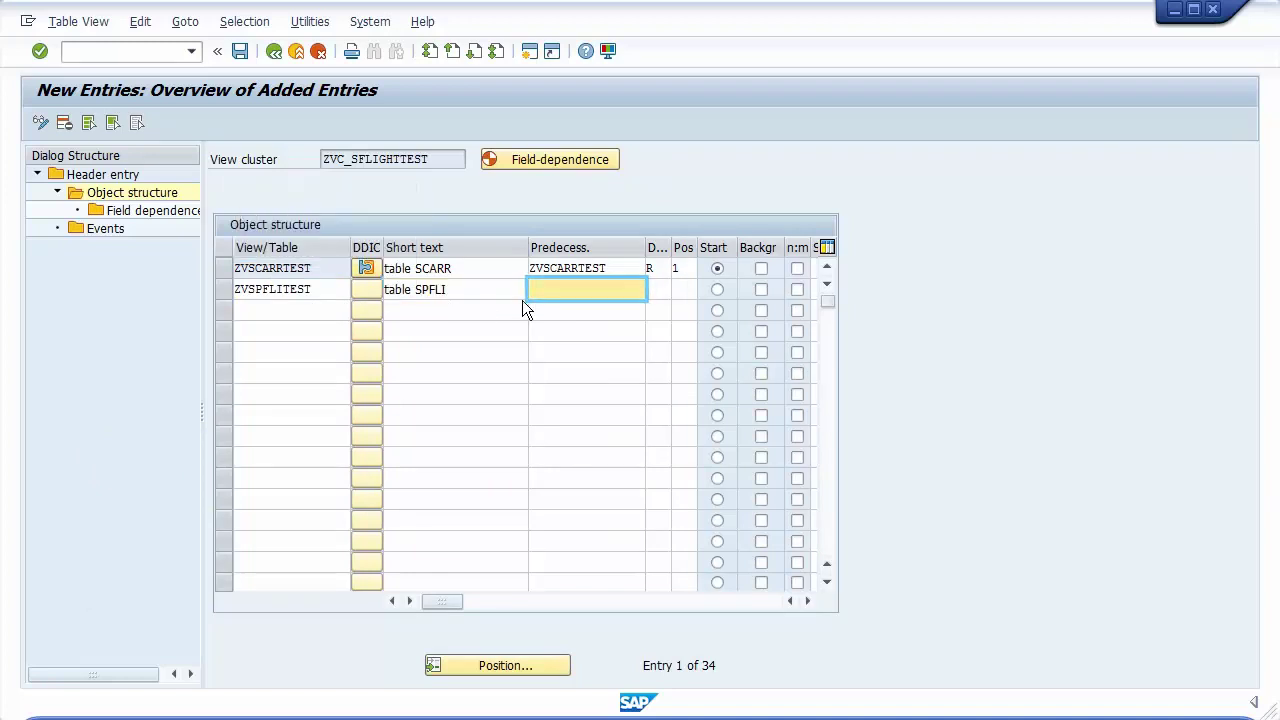
# - Complete the SPFLI entry with predecessor ZVSPFLITEST, dependency S and position 2
pyautogui.write('ZVSPFLITEST')
pyautogui.press('Tab')
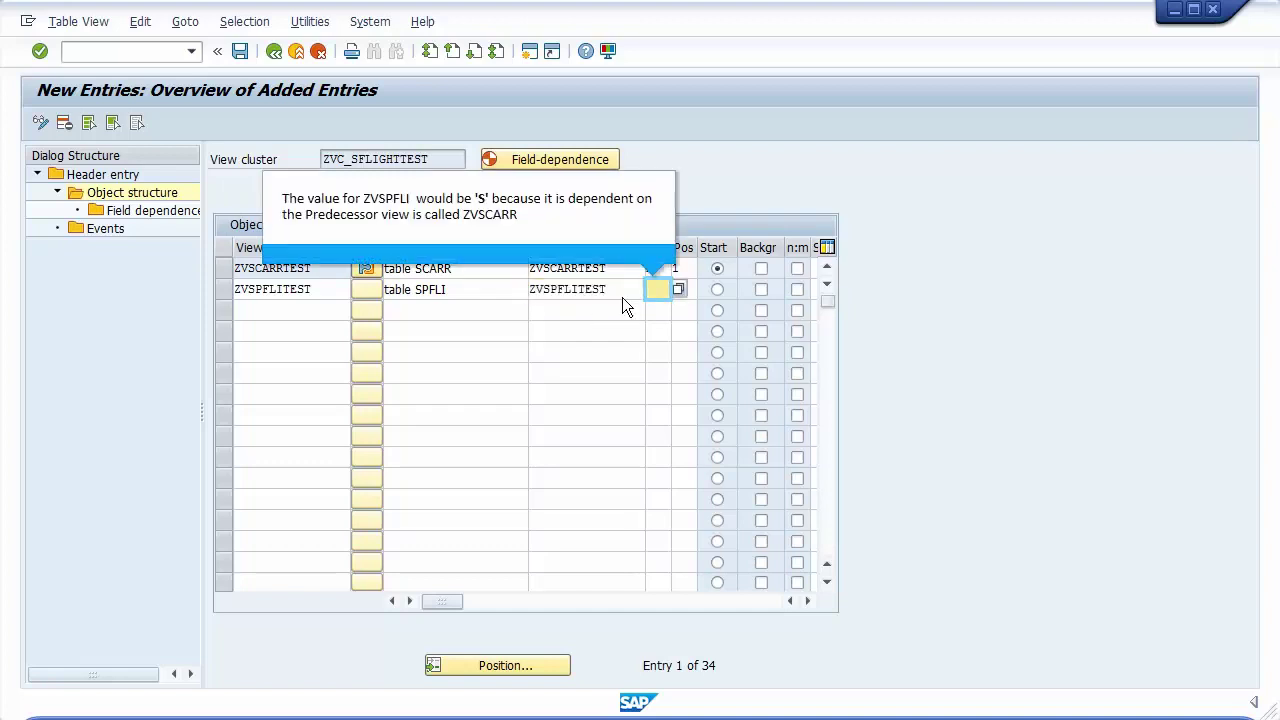
pyautogui.write('S')
pyautogui.click(670, 293)
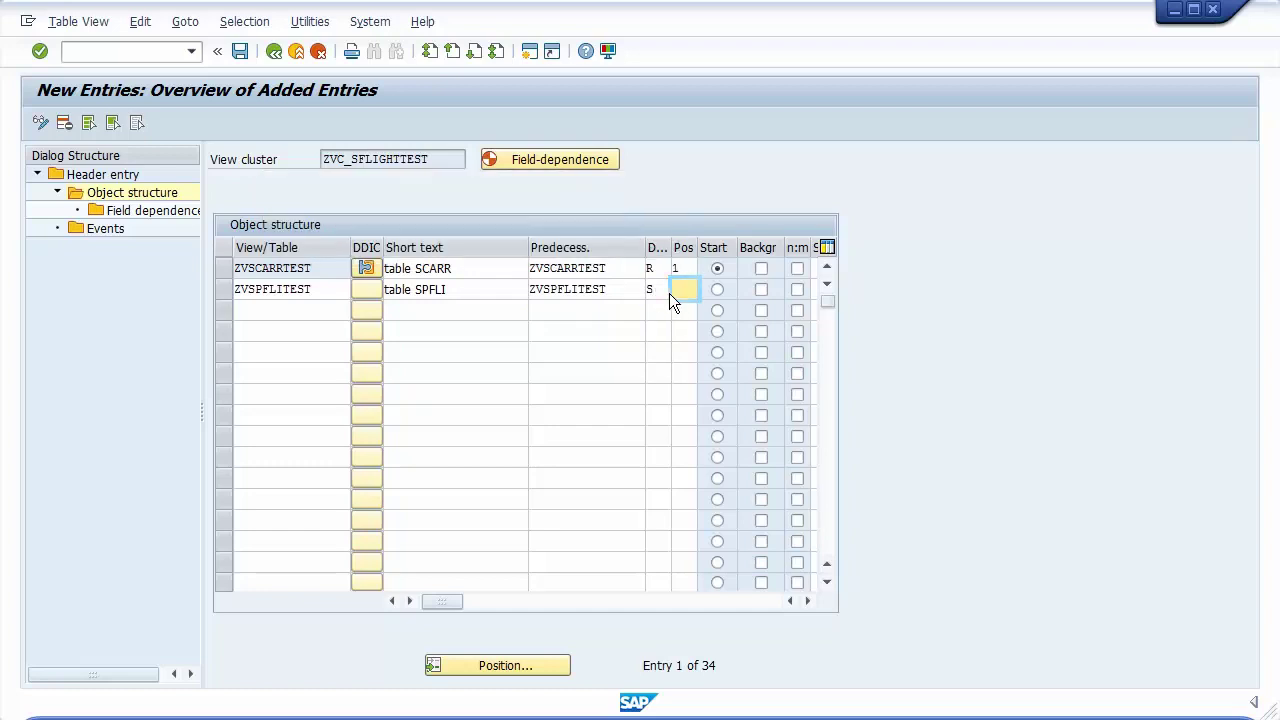
pyautogui.write('2')
pyautogui.press('Return')
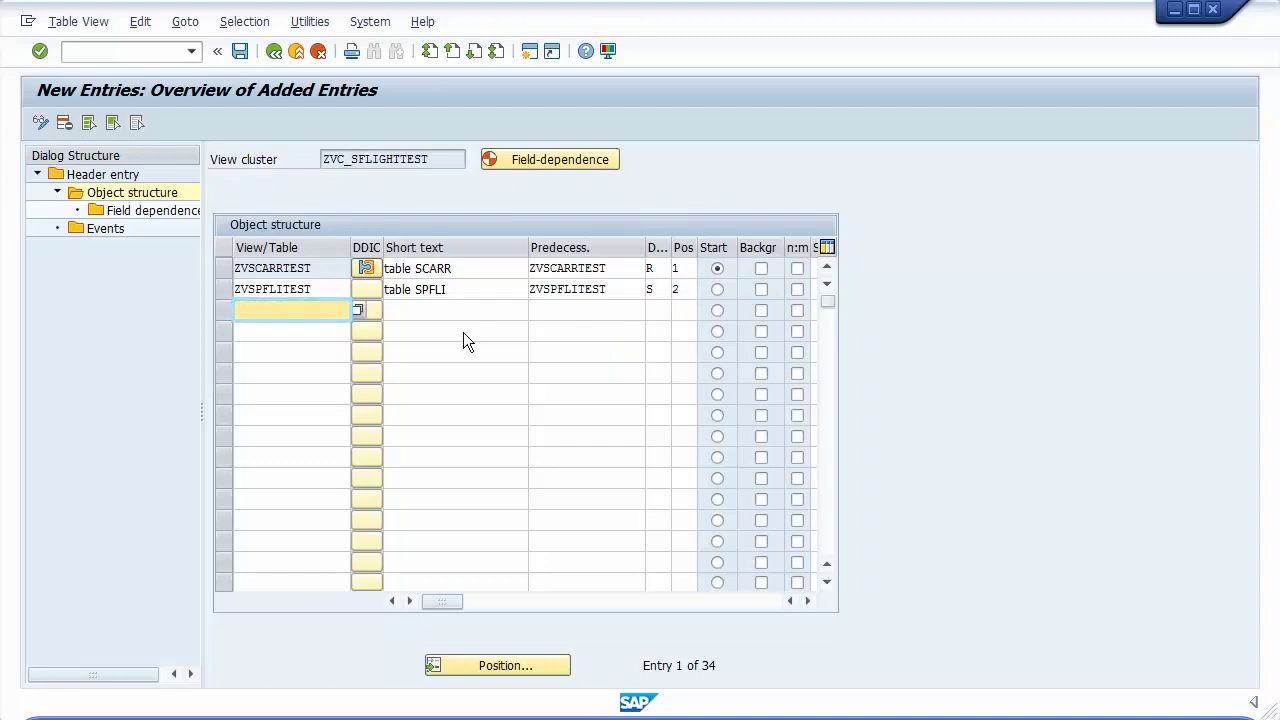
# - Add a third object structure entry for view ZVSFLIGHTTEST with the short text "table SFLIGHT"
pyautogui.click(269, 315)
pyautogui.write('ZVSFLIGHTTEST')
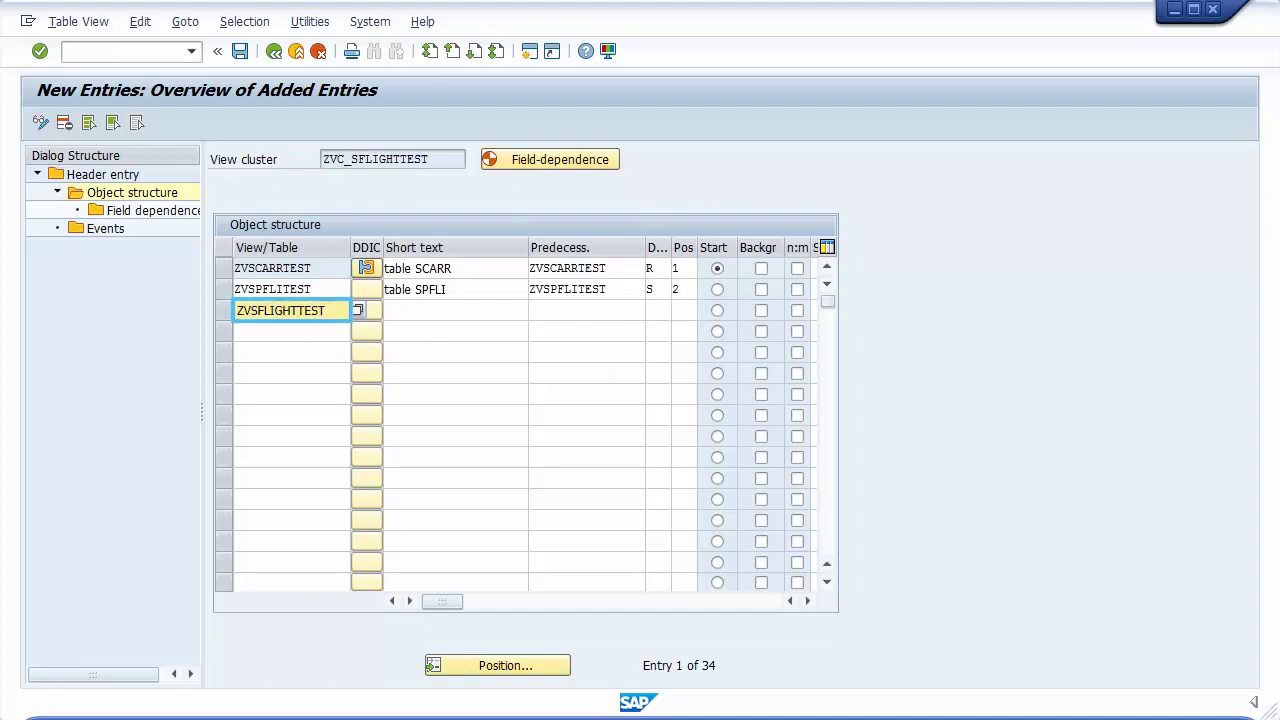
pyautogui.press('Tab')
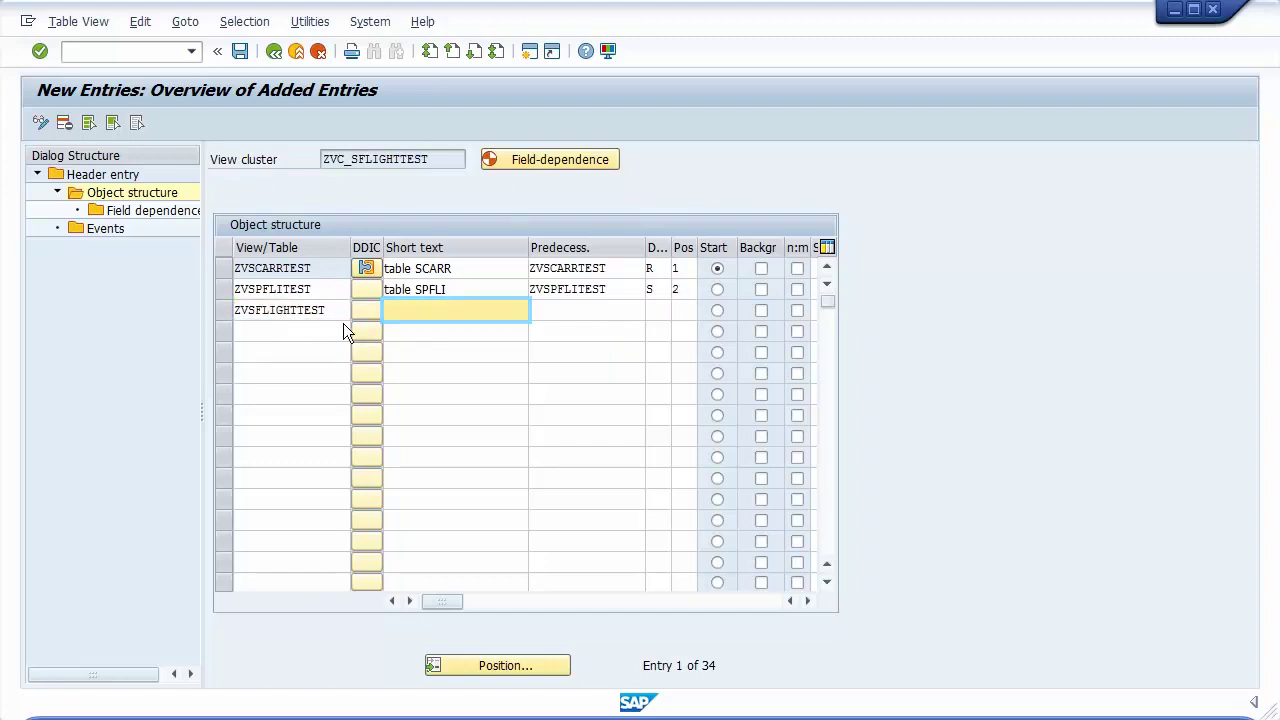
pyautogui.write('table SFLIGHT')
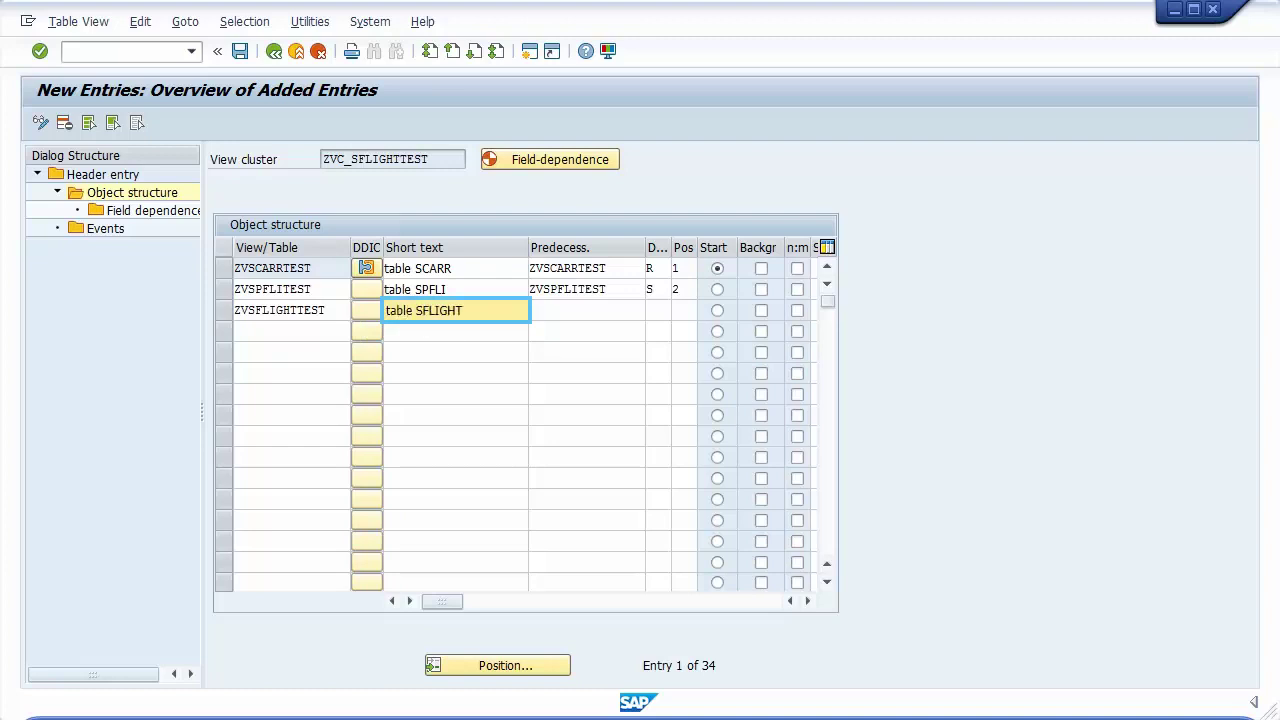
# - Complete the SFLIGHT entry with predecessor ZVSPFLITEST, dependency S and position 3, and change the SPFLI entry's predecessor to ZVSCARRTEST
pyautogui.press('Tab')
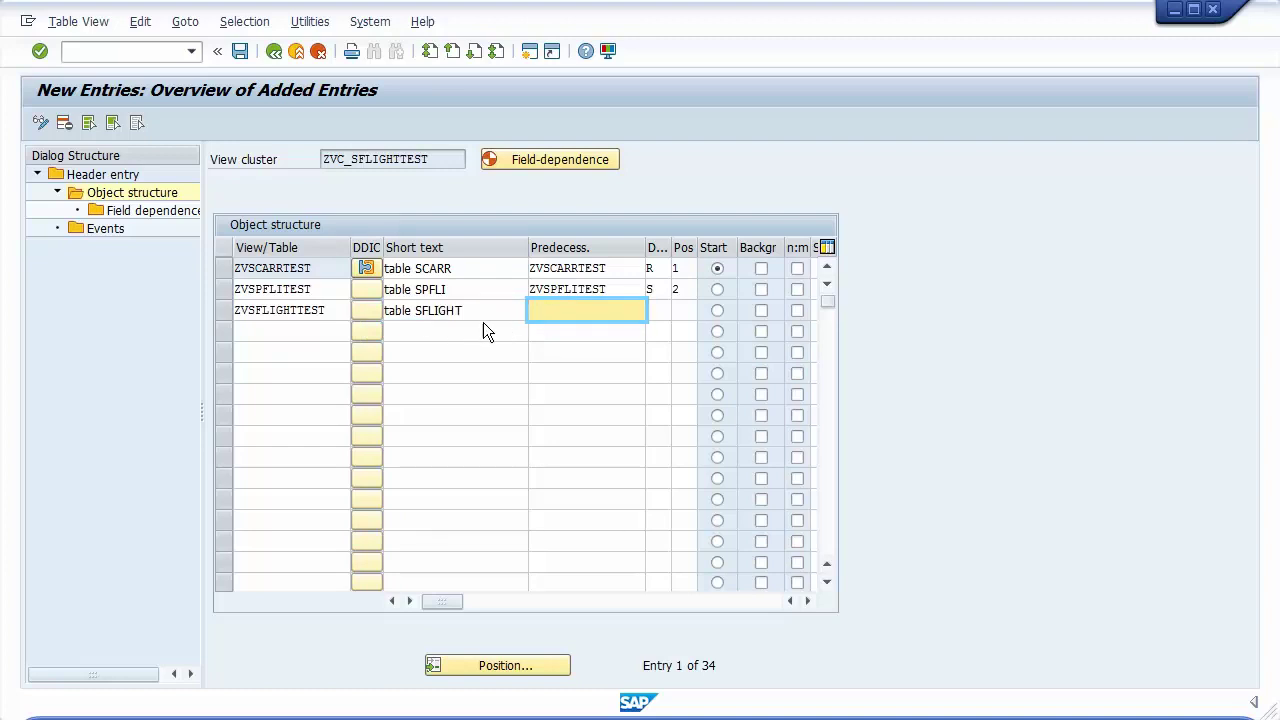
pyautogui.write('ZVSPFLITEST')
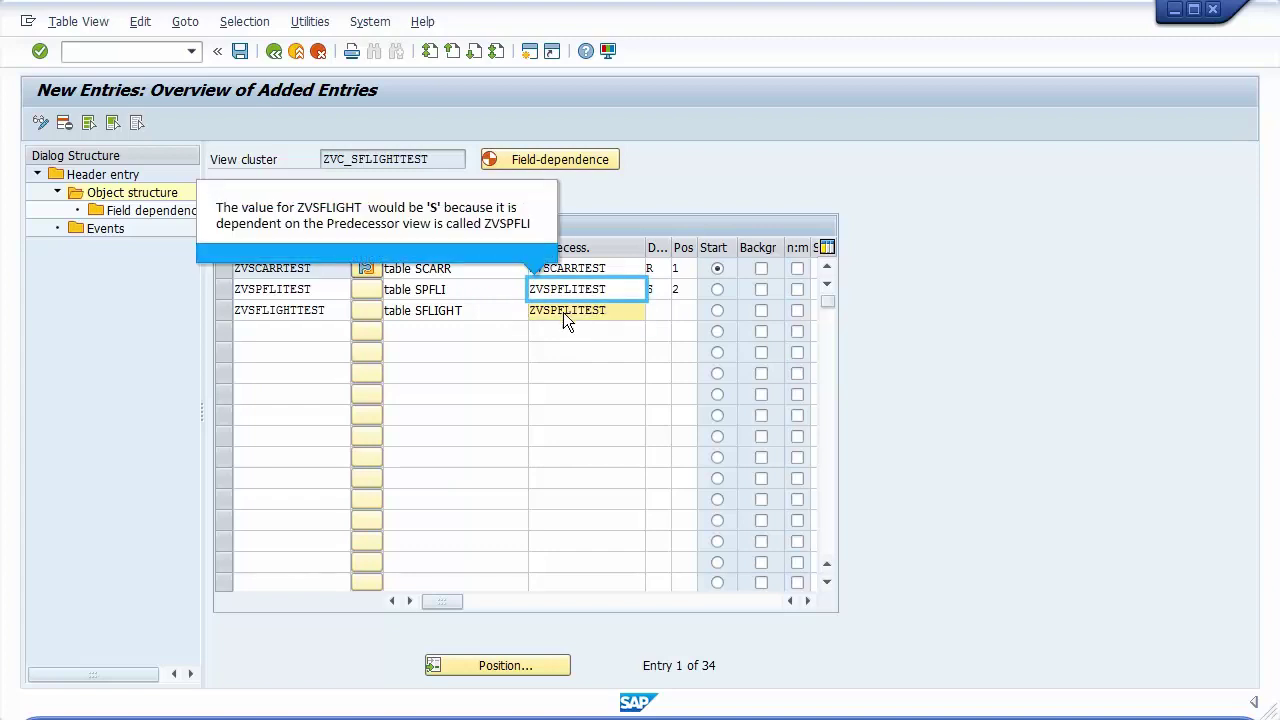
pyautogui.press('Return')
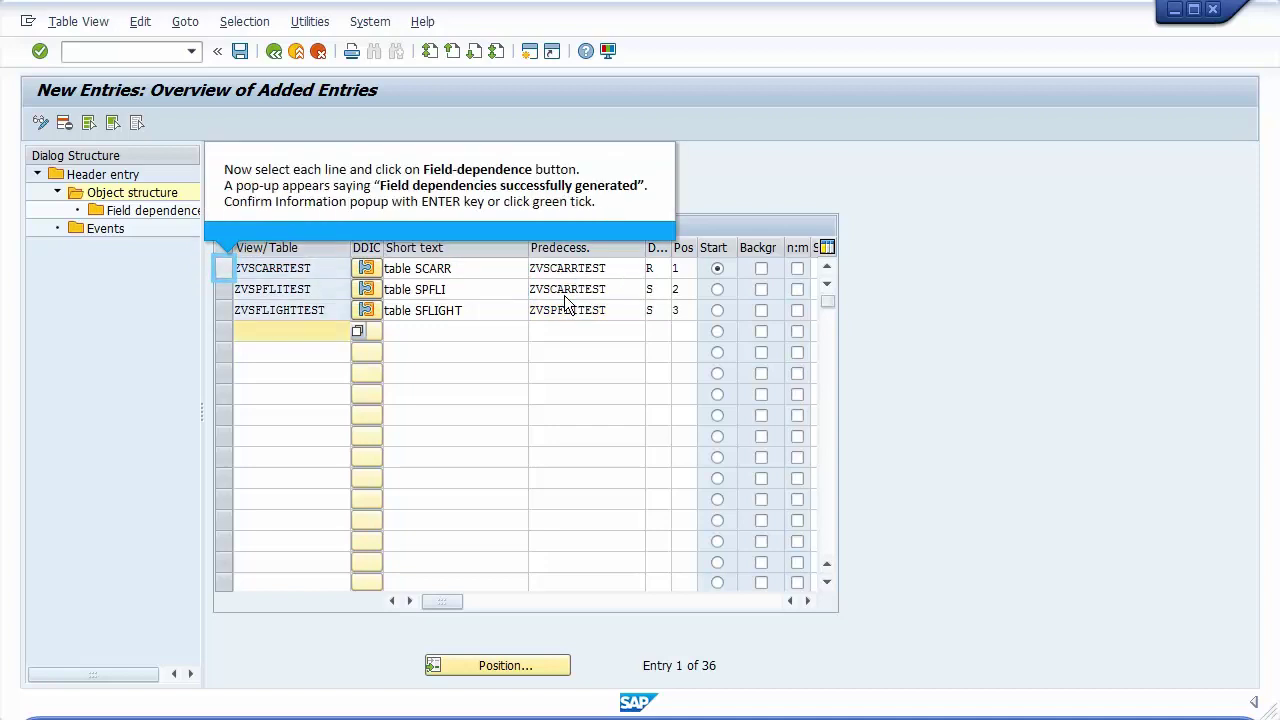
# - Generate the field dependencies for the ZVSCARRTEST, ZVSPFLITEST and ZVSFLIGHTTEST entries one after another
pyautogui.click(220, 275)
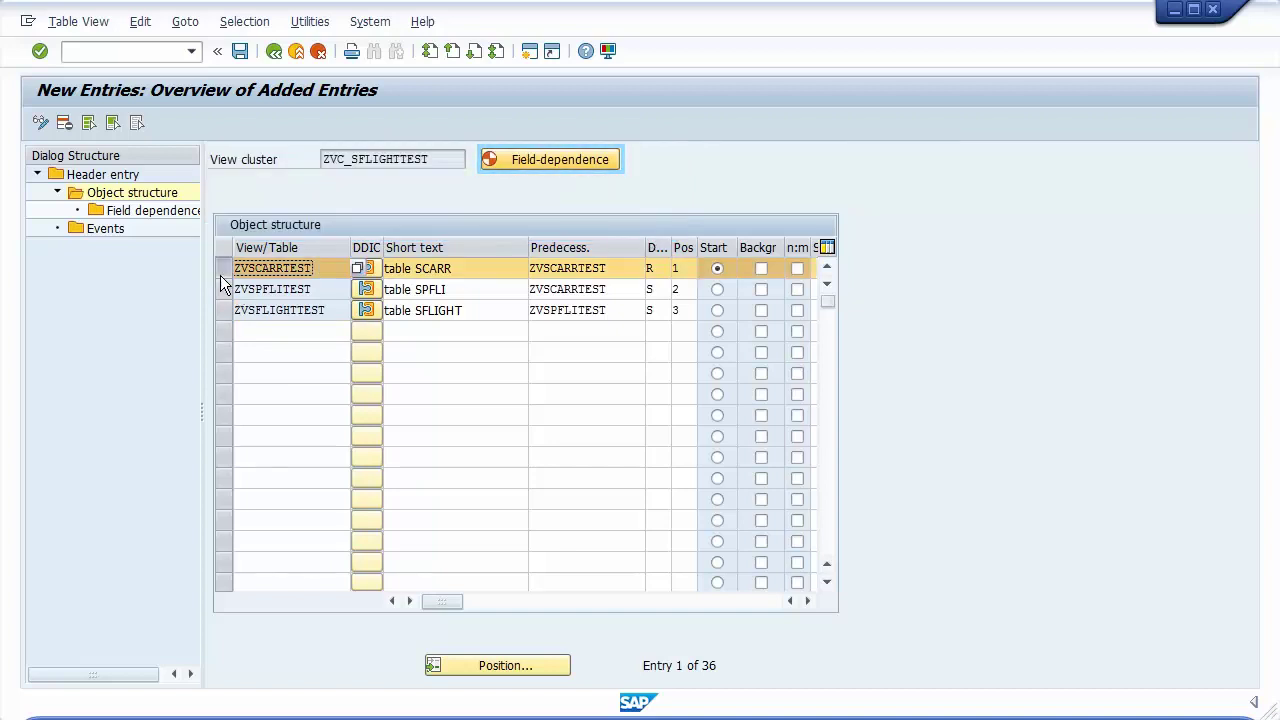
pyautogui.click(523, 168)
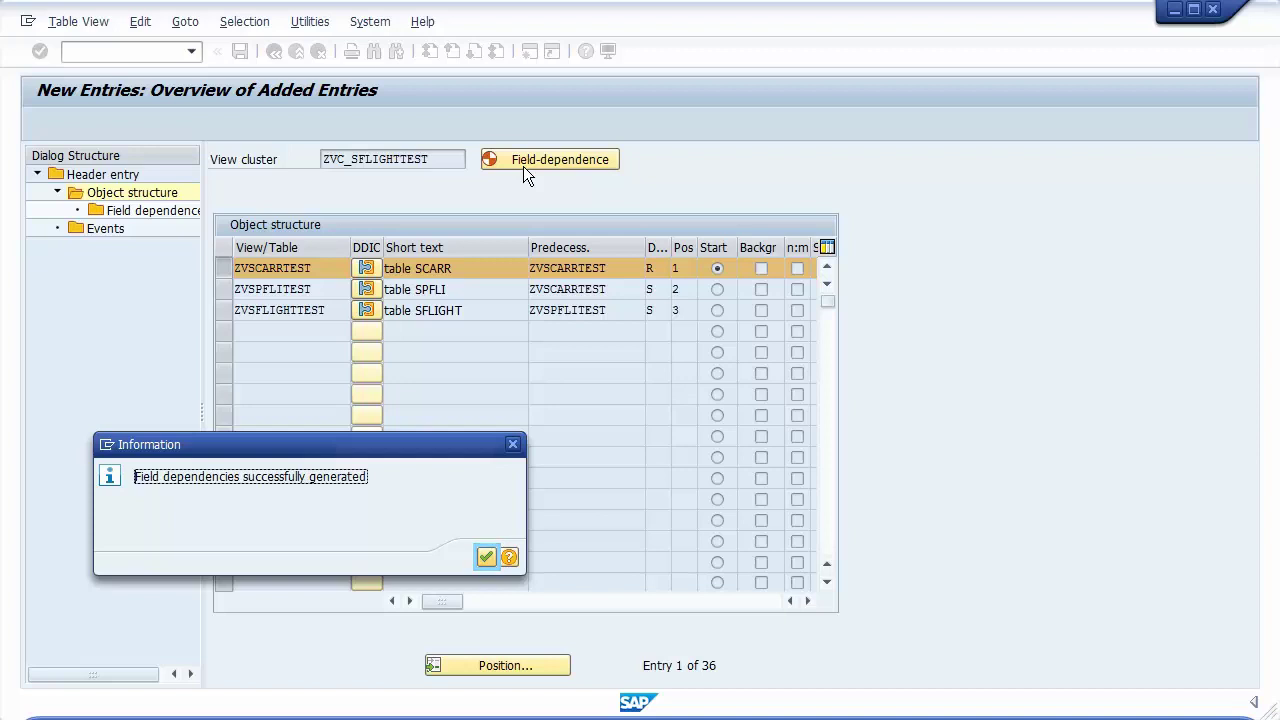
pyautogui.click(484, 559)
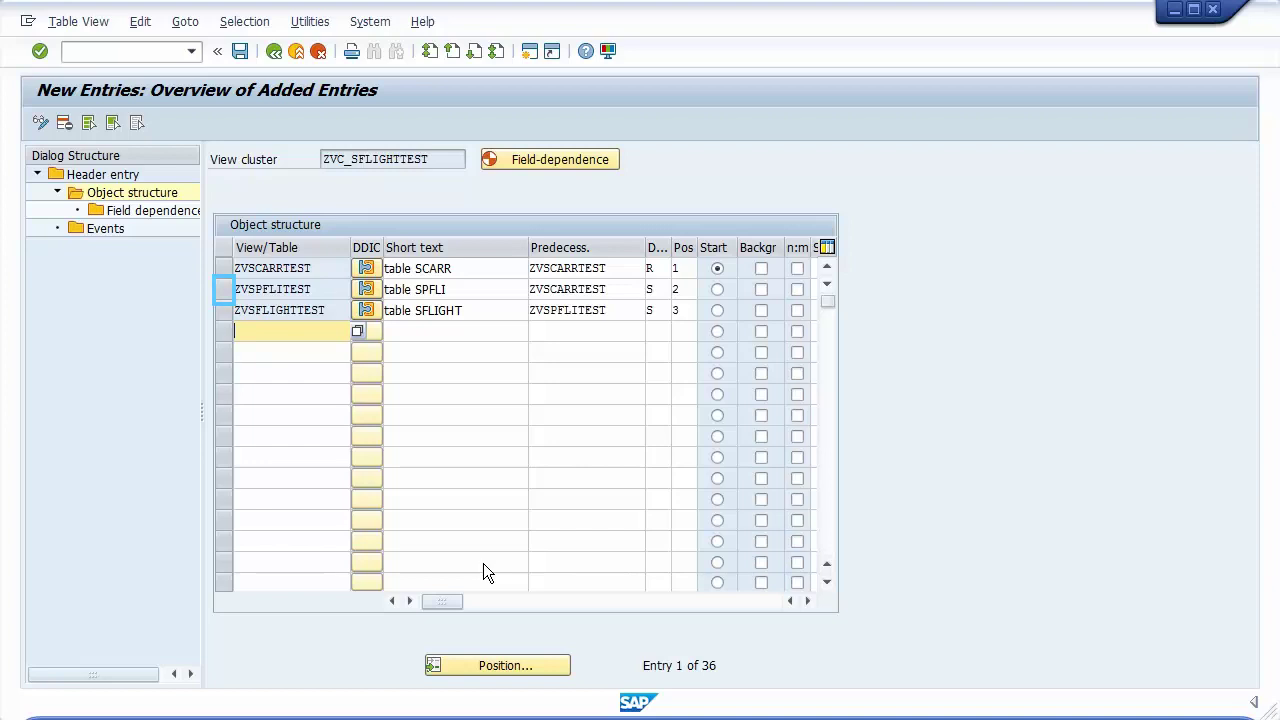
pyautogui.click(221, 294)
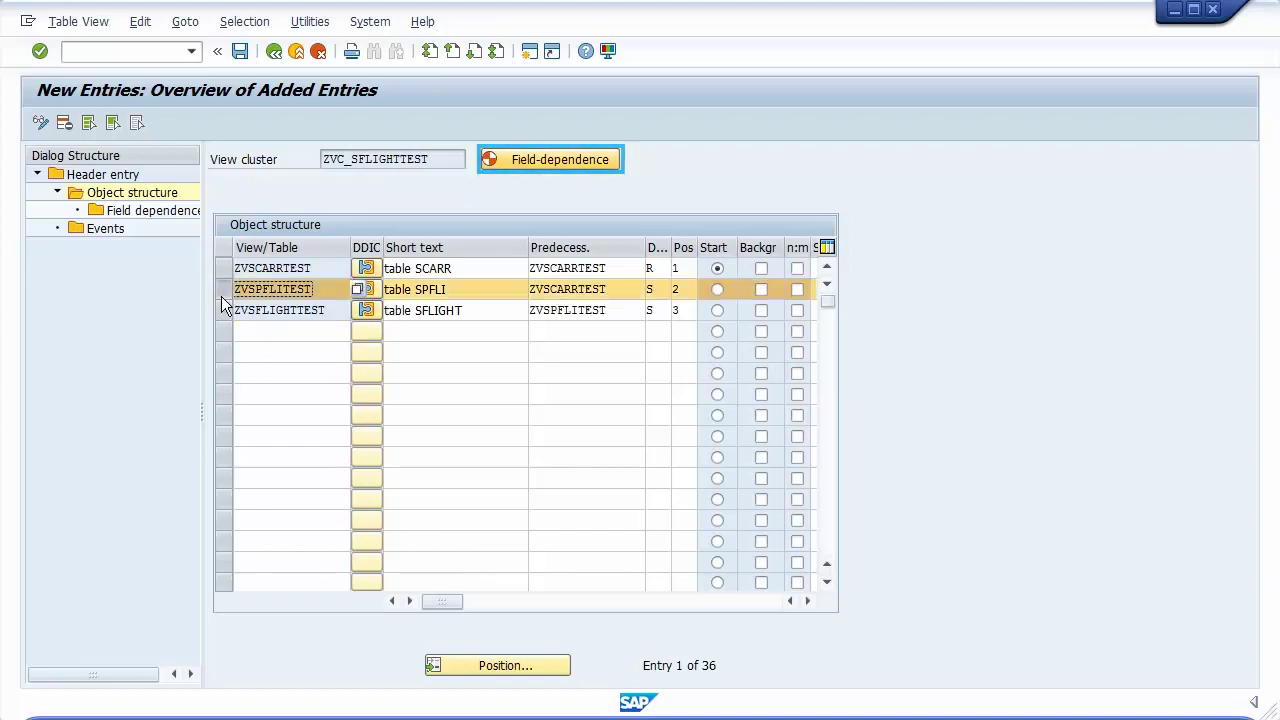
pyautogui.click(523, 166)
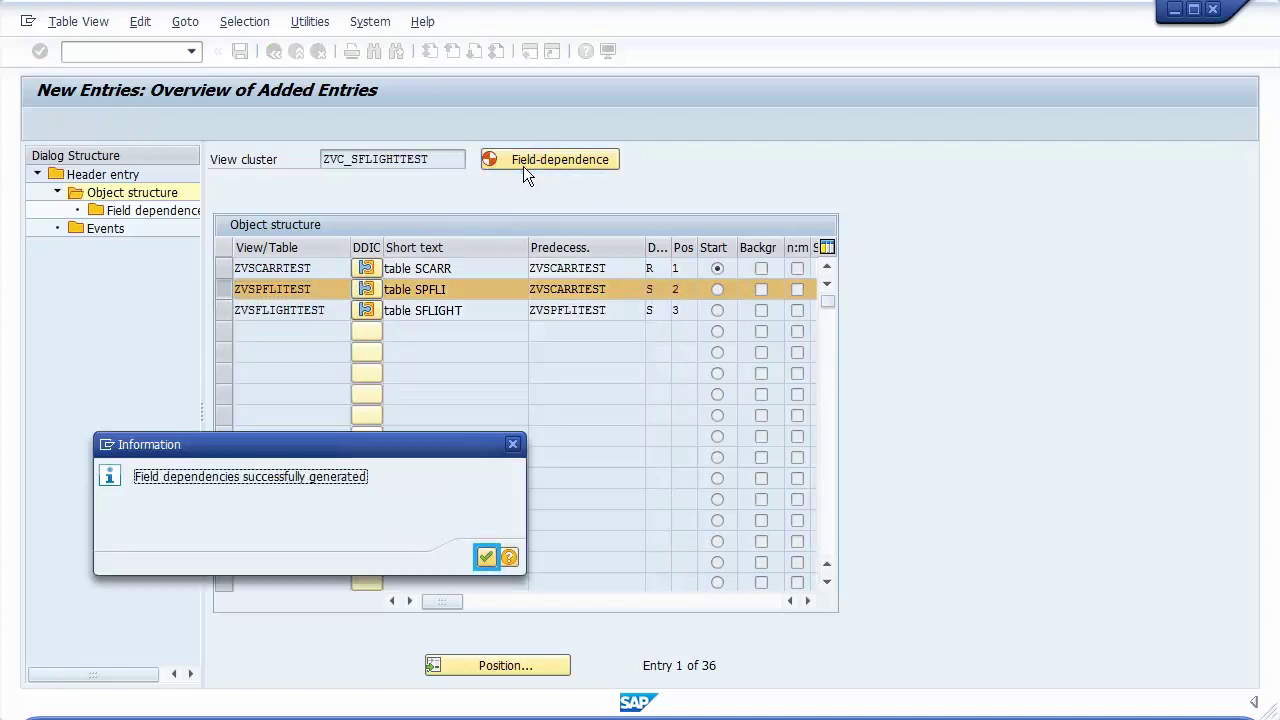
pyautogui.click(485, 557)
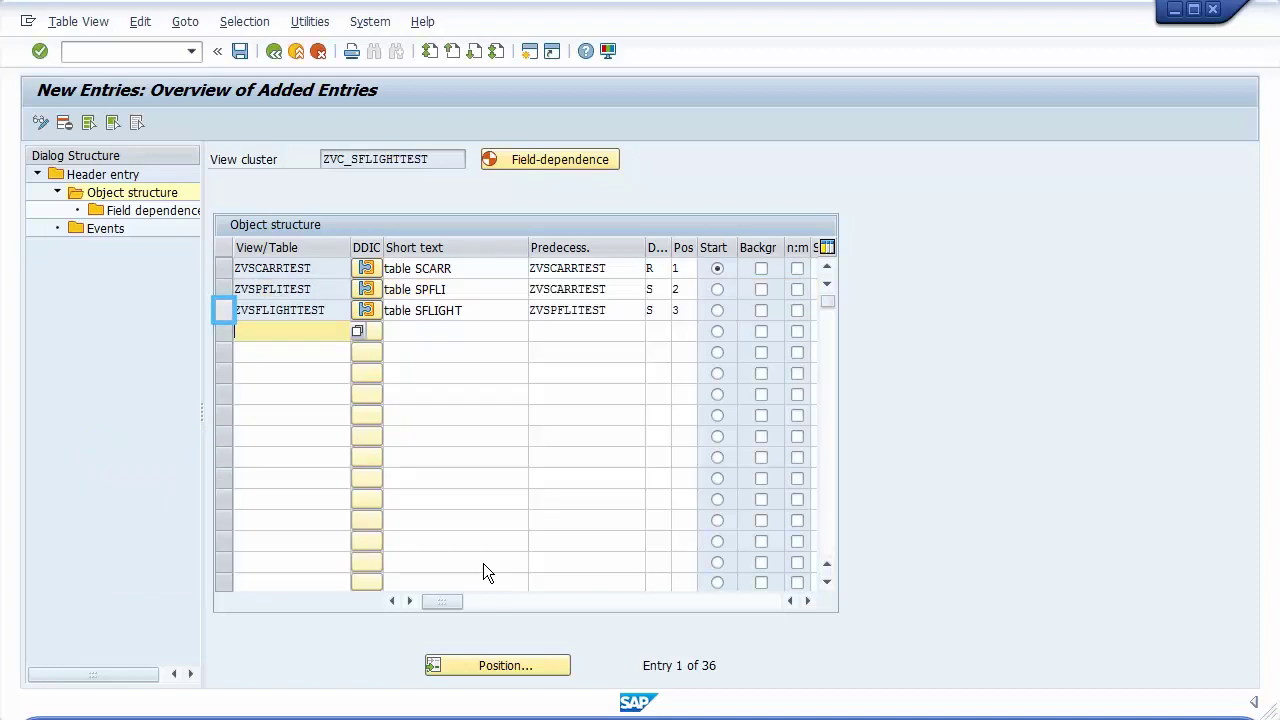
pyautogui.click(221, 316)
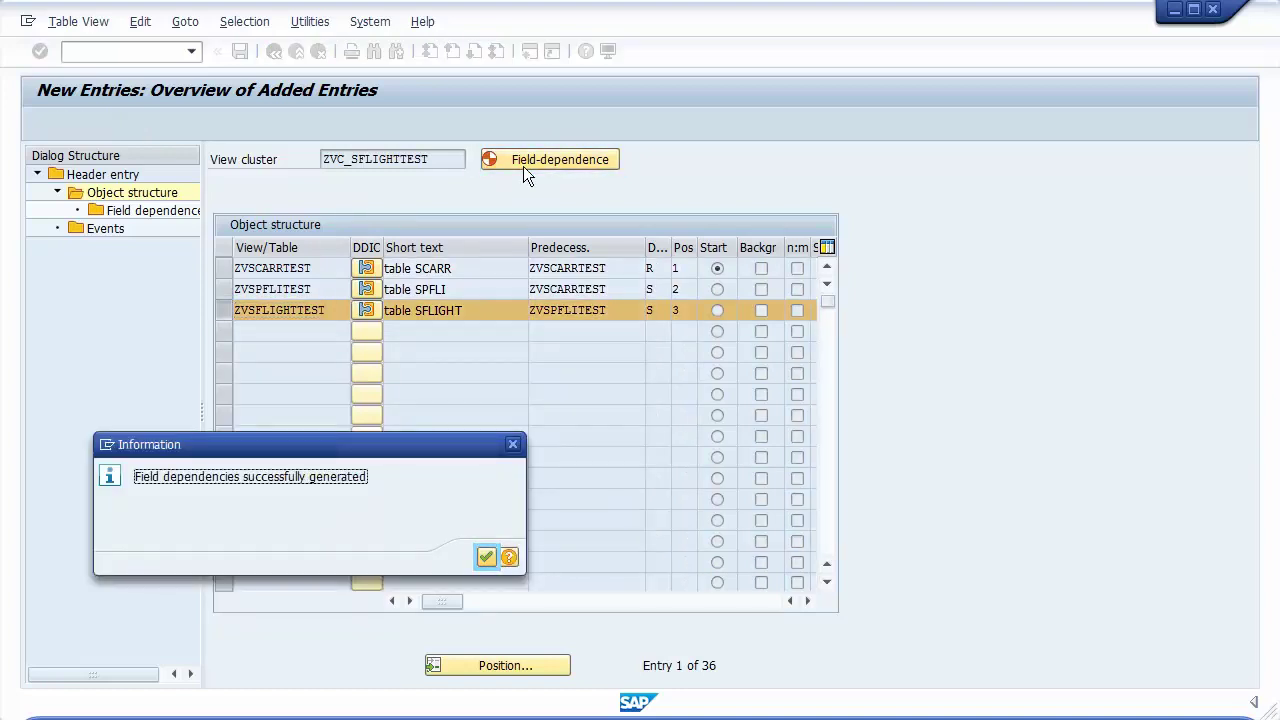
pyautogui.click(484, 560)
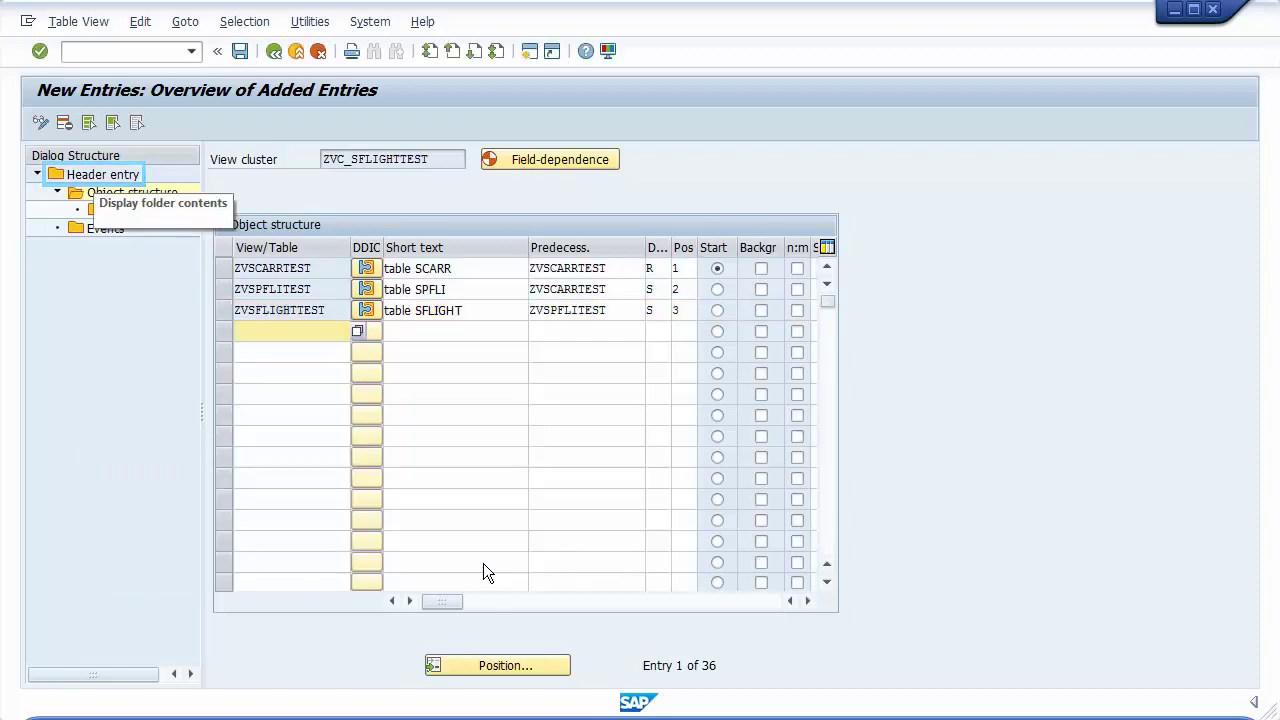
# - Activate the view cluster from its header entry, allowing the subobject maintenance screens to be modified, and store it as a local object
pyautogui.doubleClick(78, 183)
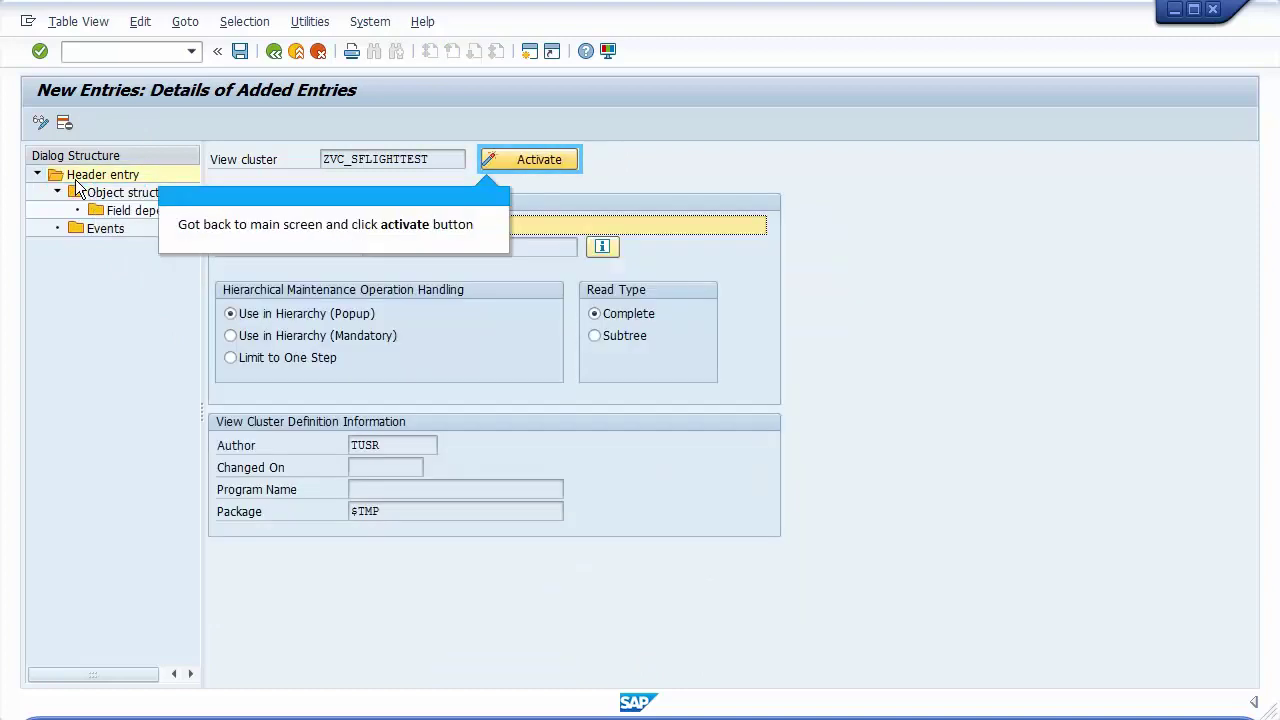
pyautogui.click(510, 166)
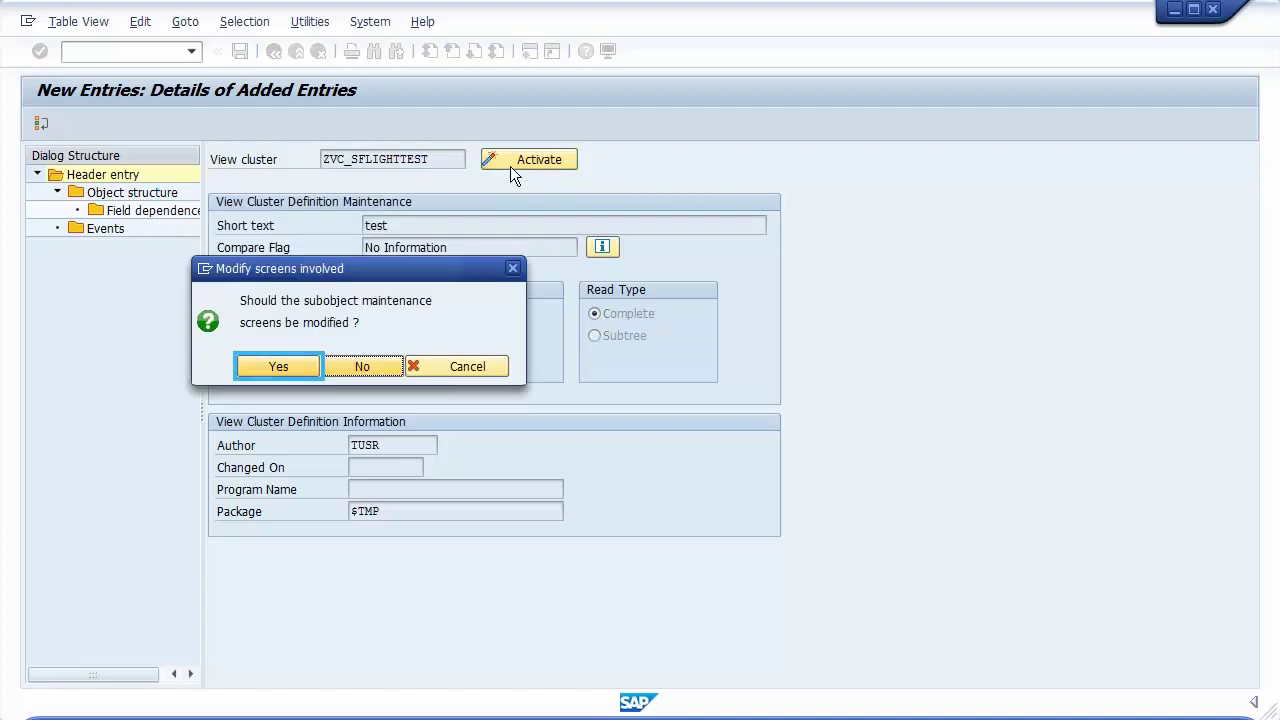
pyautogui.click(272, 367)
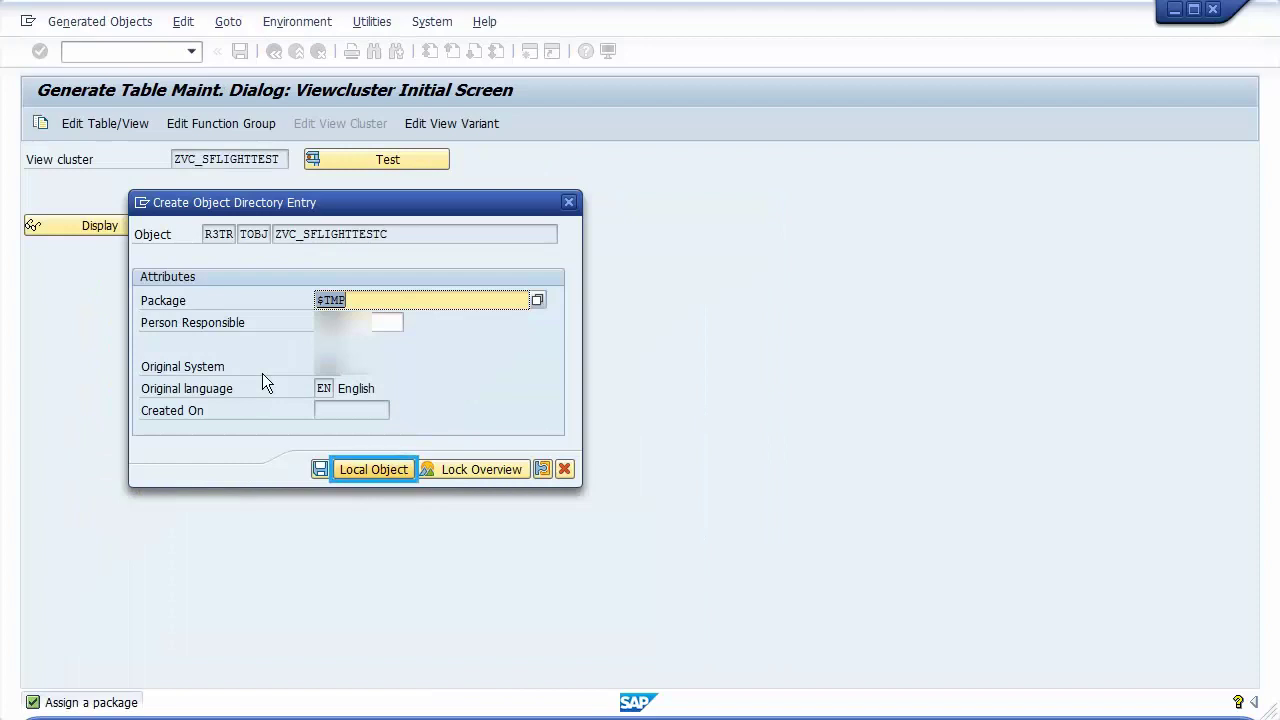
pyautogui.click(365, 470)
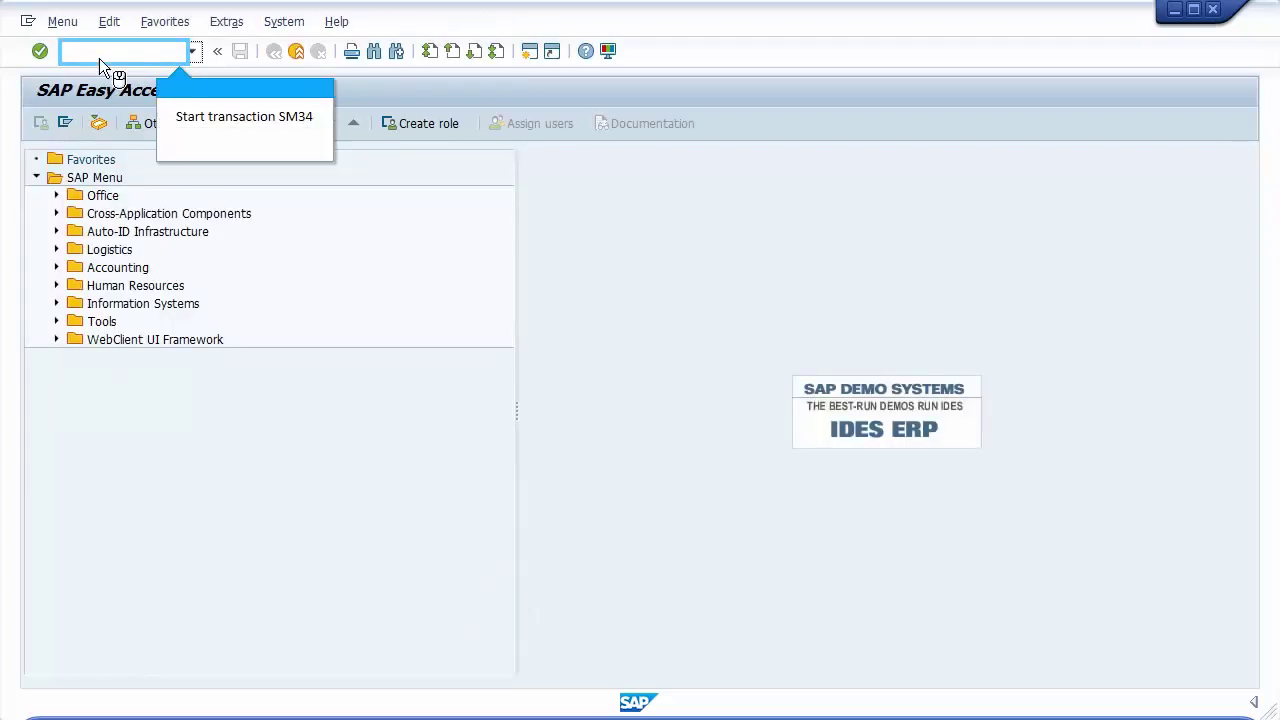
# - Start transaction SM34 and open the new view cluster in display mode
pyautogui.write('SM34')
pyautogui.press('Return')
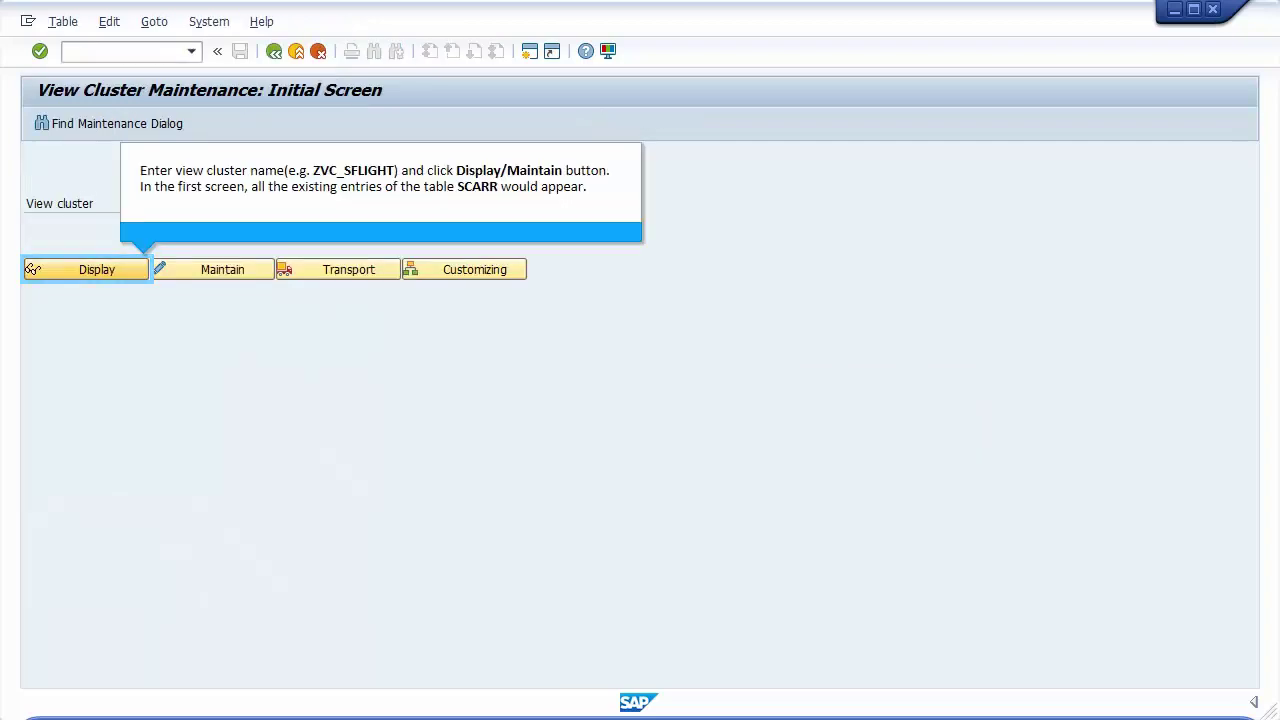
pyautogui.click(62, 276)
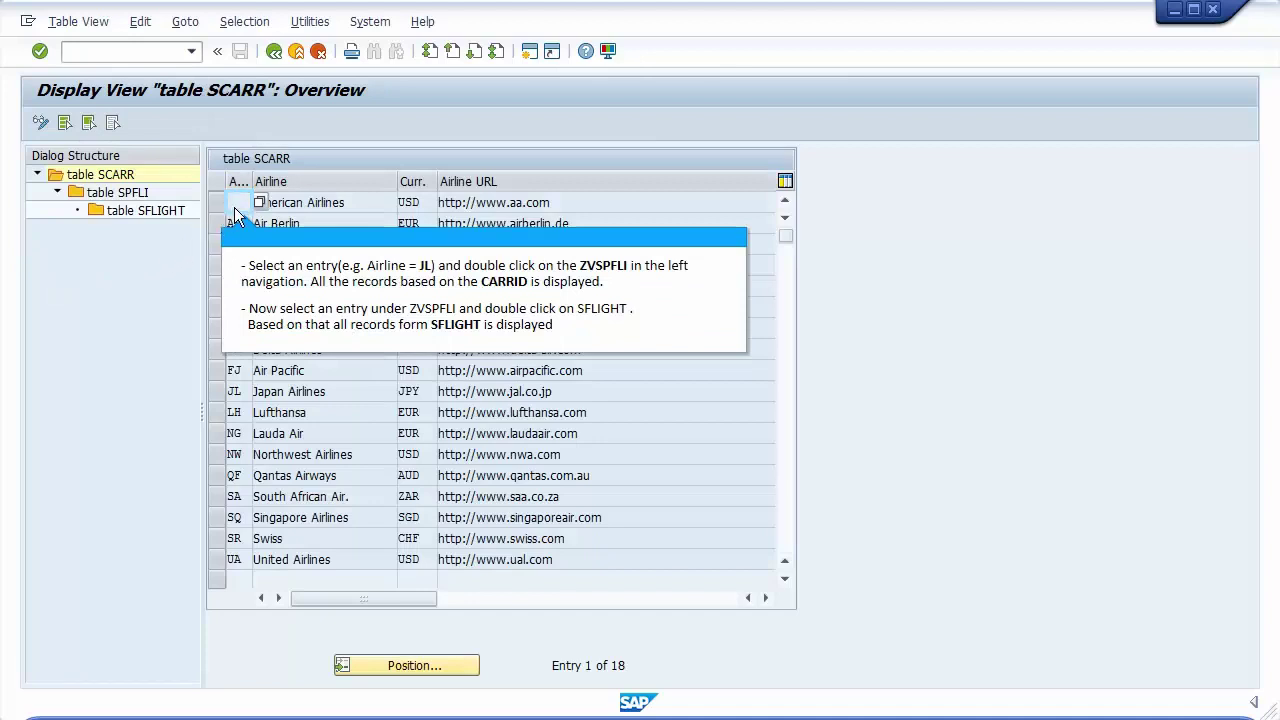